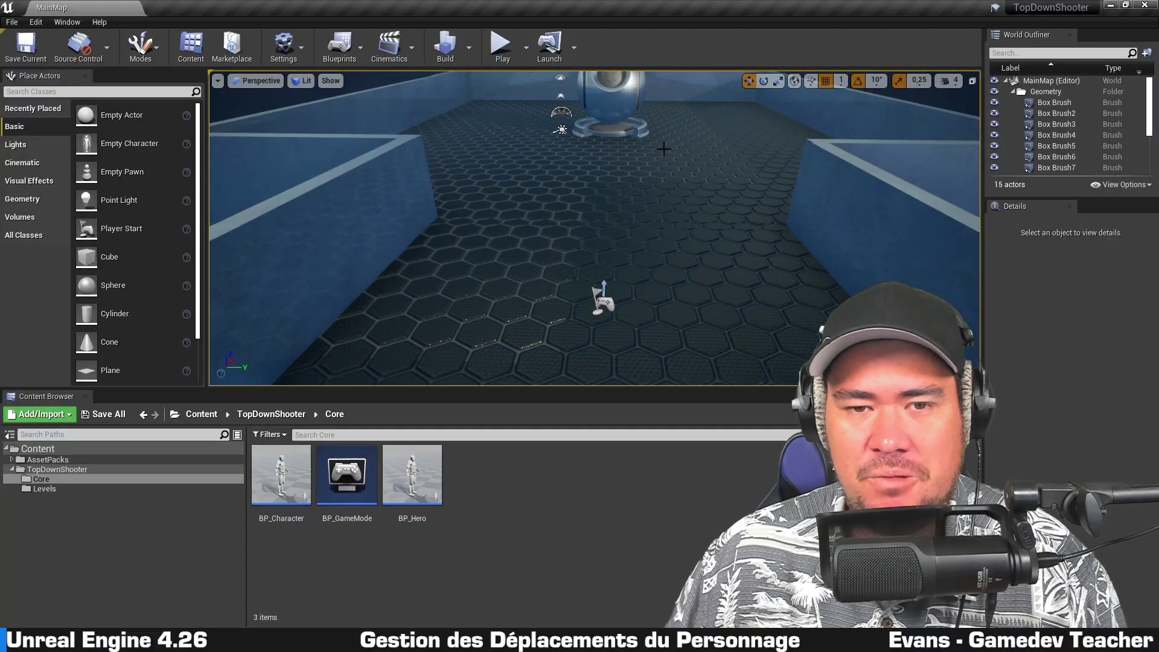
- Find BP_Hero in the Content Browser and orbit the level view around the player start
scroll(664, 148, "down", 3)
scroll(664, 148, "down", 3)
scroll(663, 148, "down", 2)
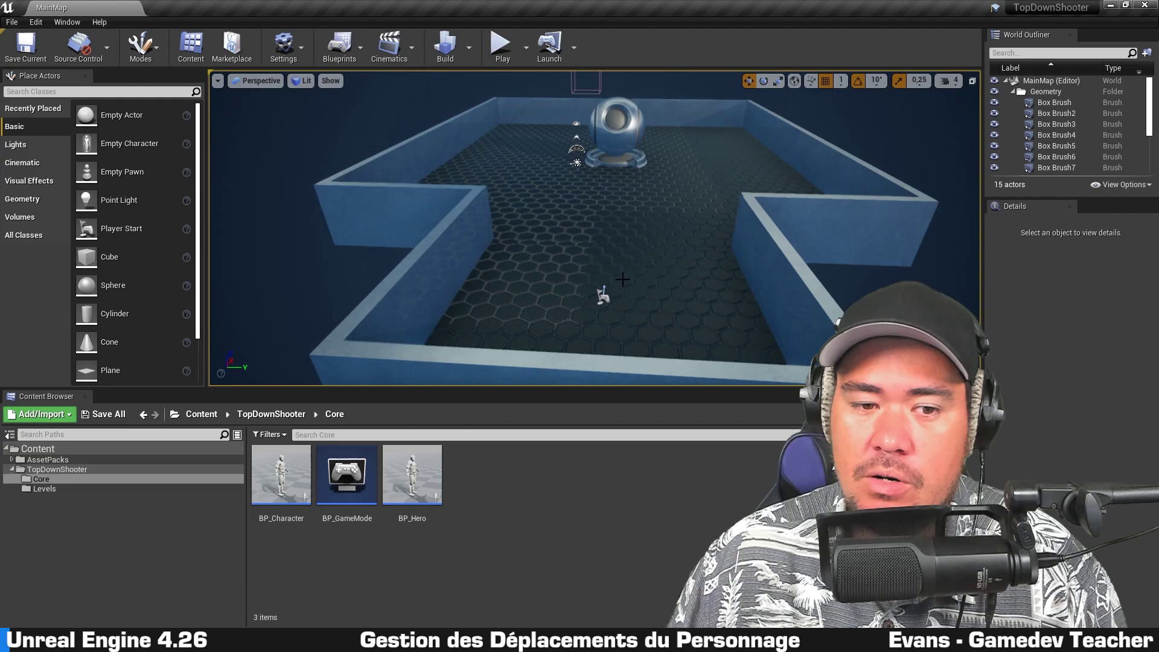
left_click(433, 502)
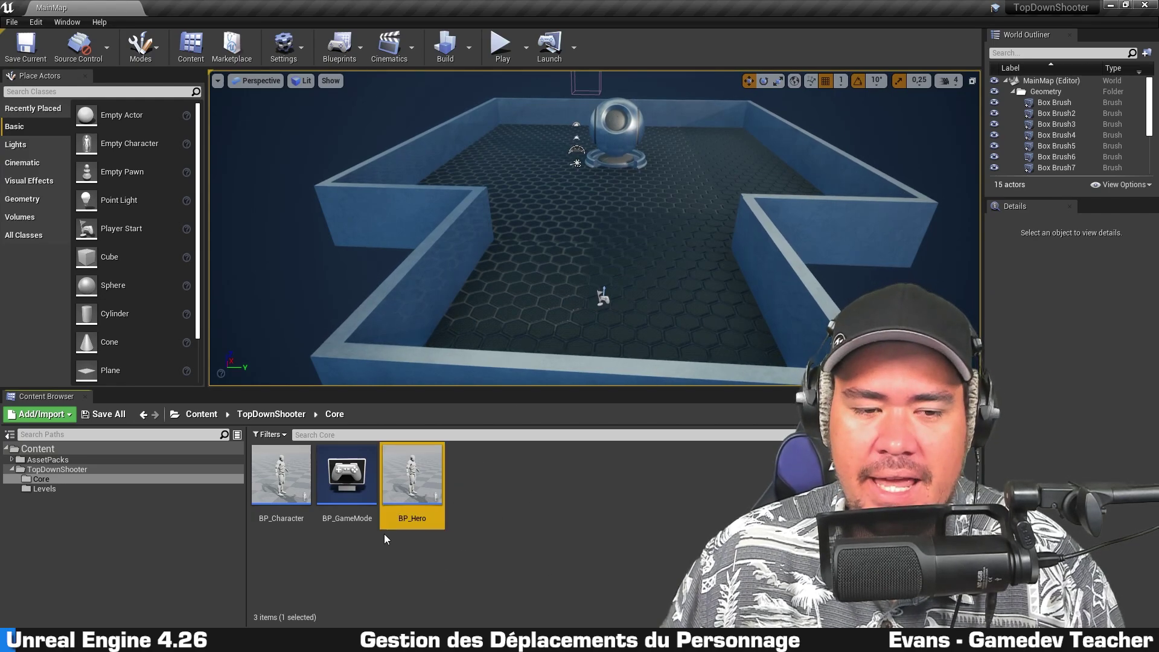
left_click(347, 480)
left_click_drag(594, 241, 610, 205)
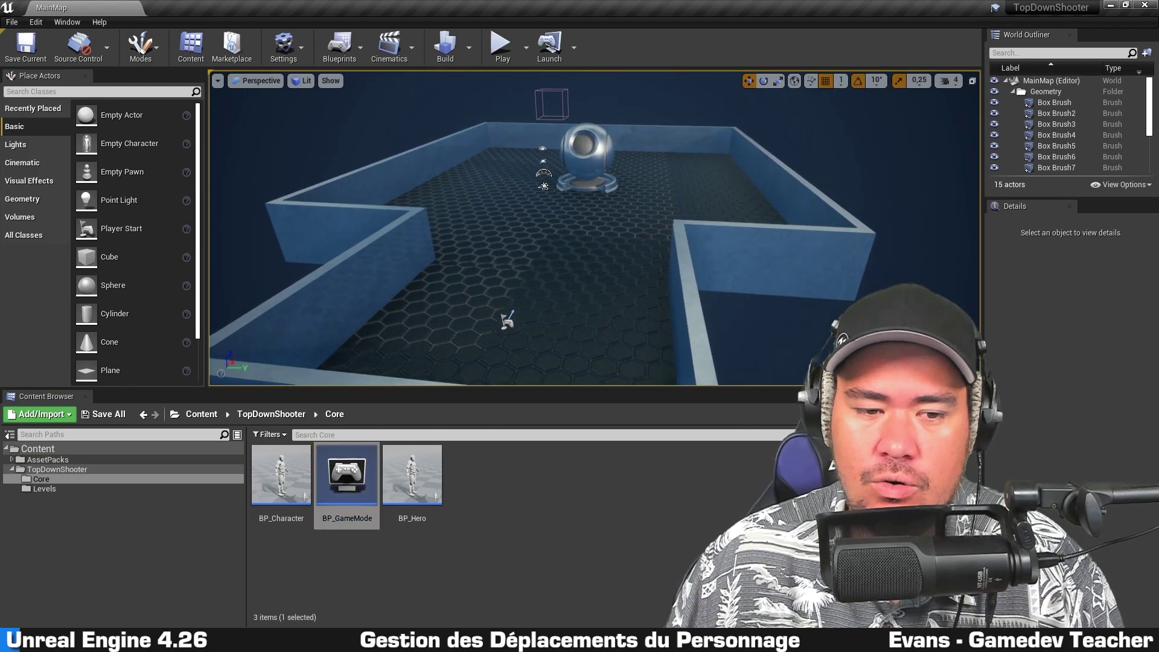
left_click(417, 483)
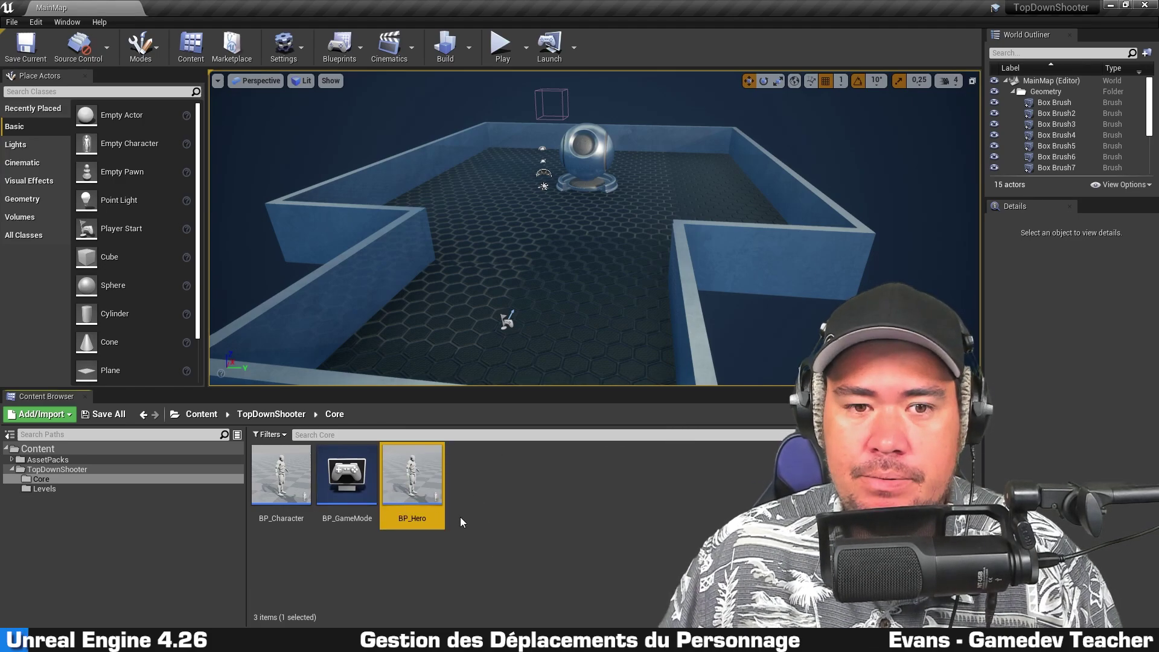
left_click(507, 320)
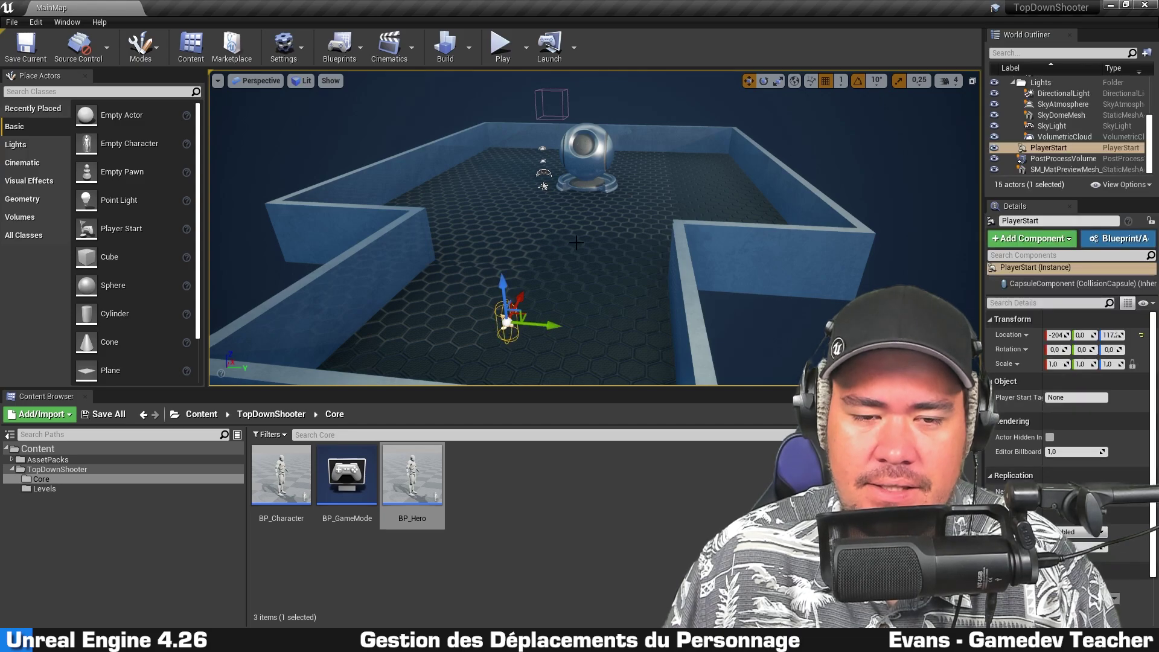
right_click_drag(507, 320, 501, 241)
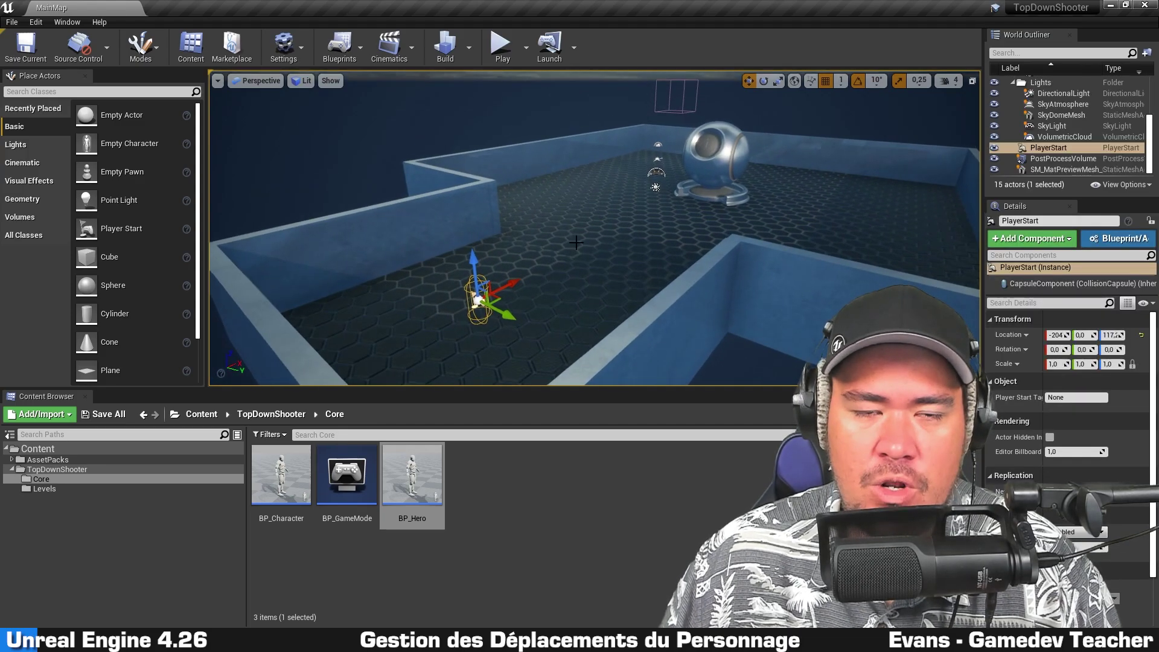
- Play the level in the editor, then stop and orbit the view over the maze walls
left_click(503, 48)
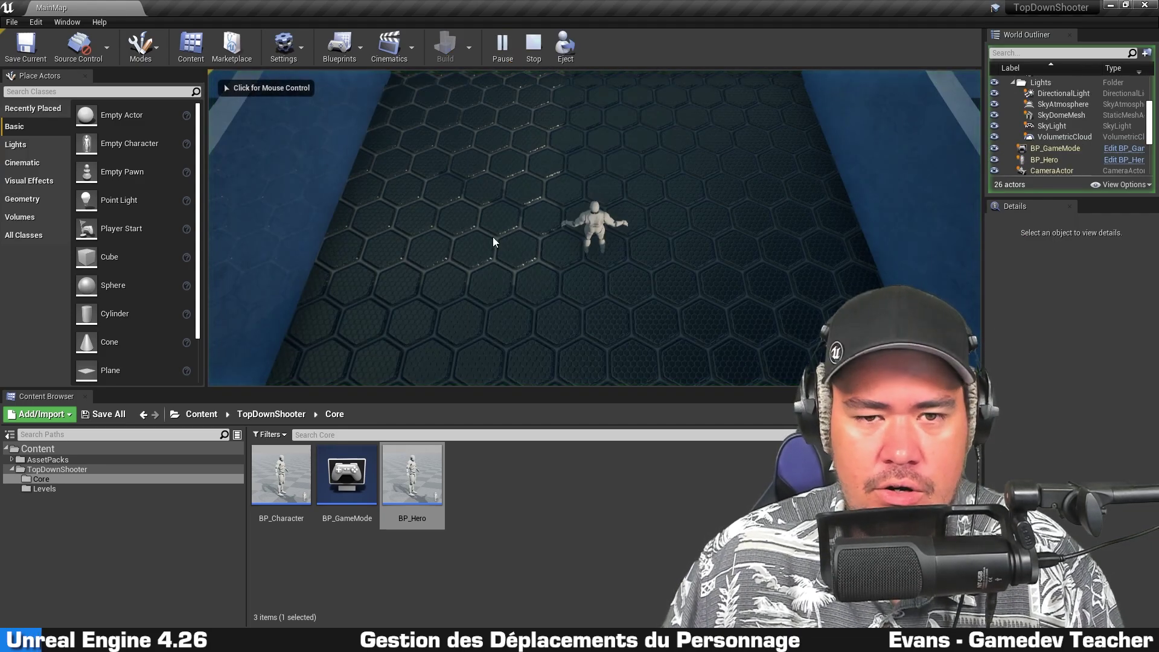
left_click(671, 186)
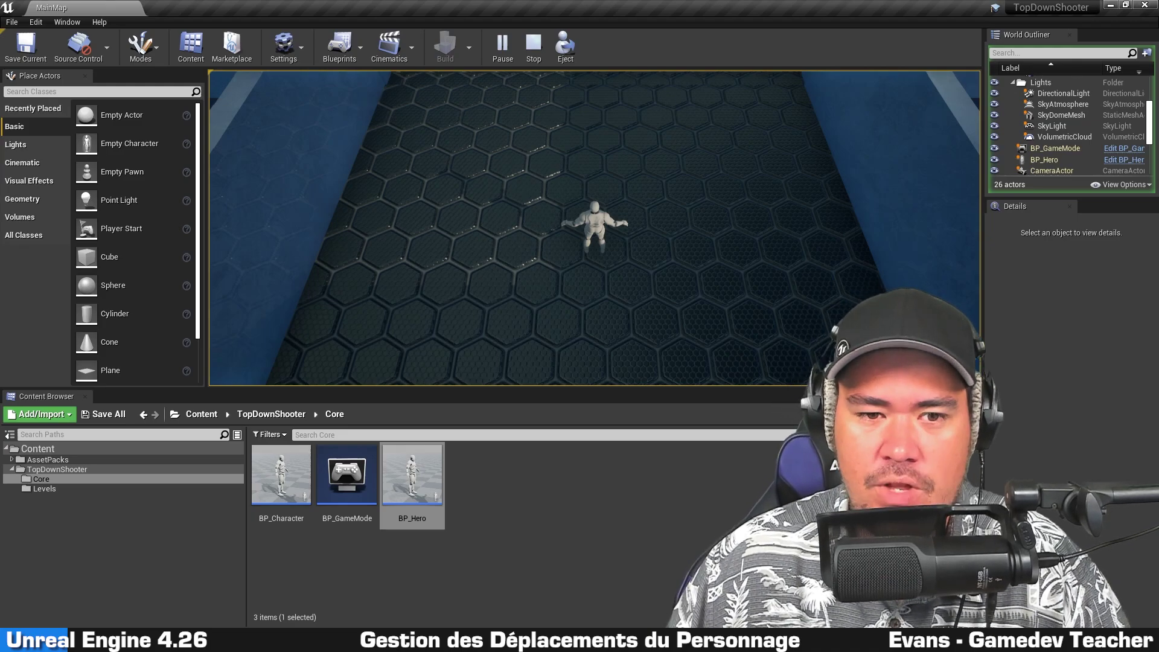
key("Escape")
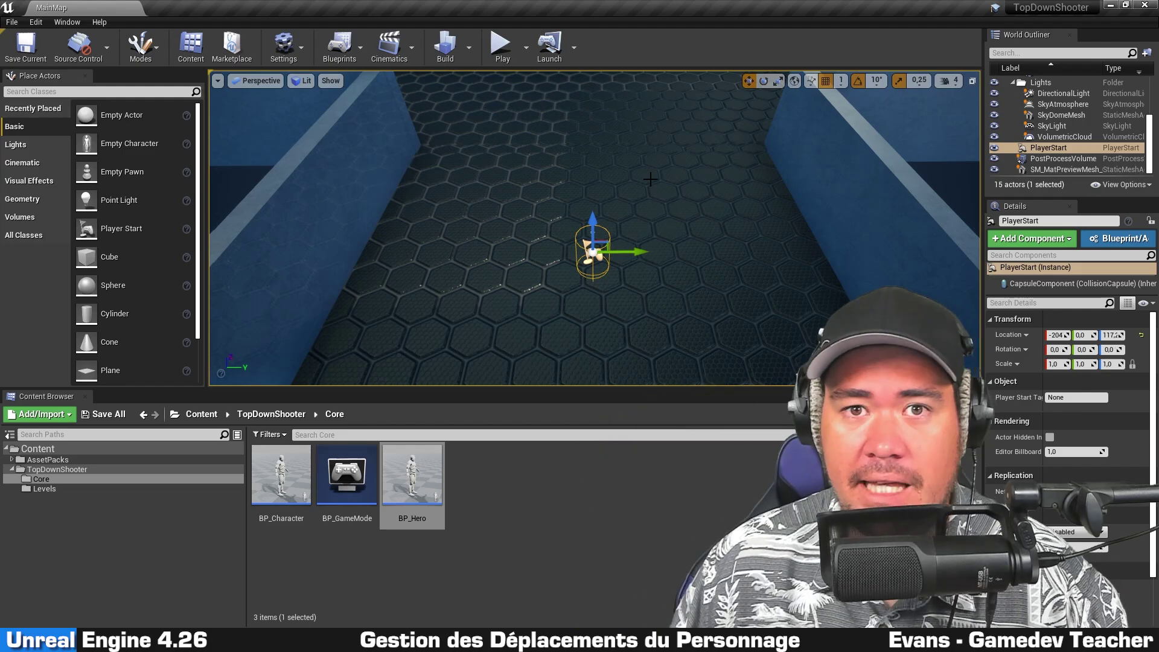
right_click_drag(650, 179, 650, 179)
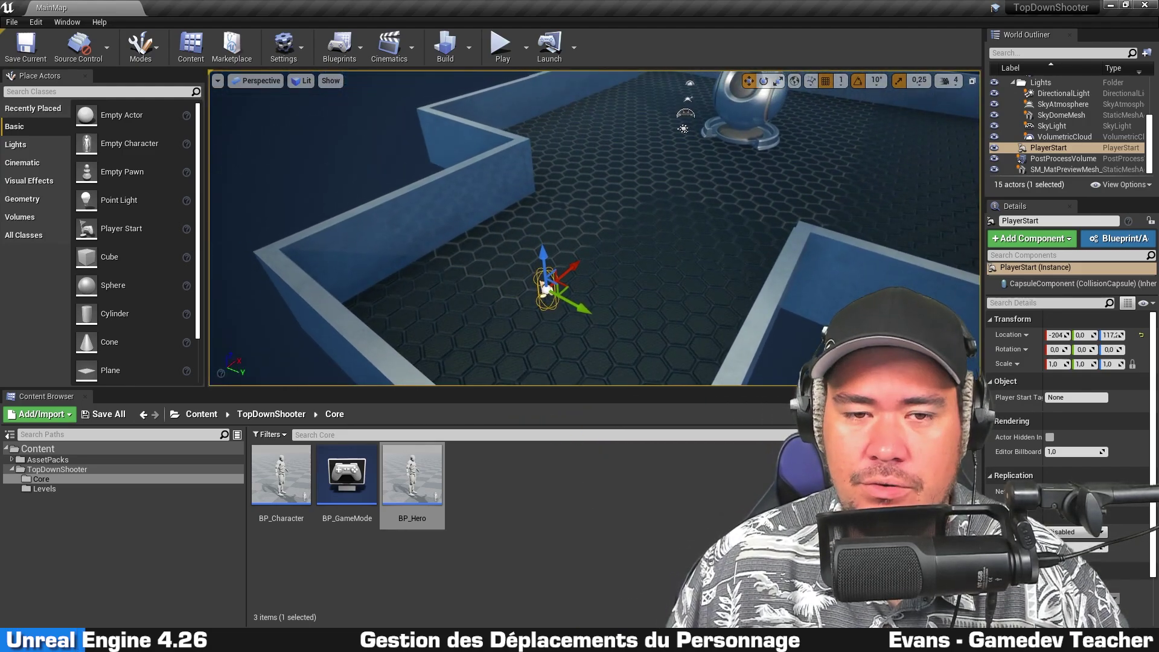
right_click_drag(637, 293, 637, 292)
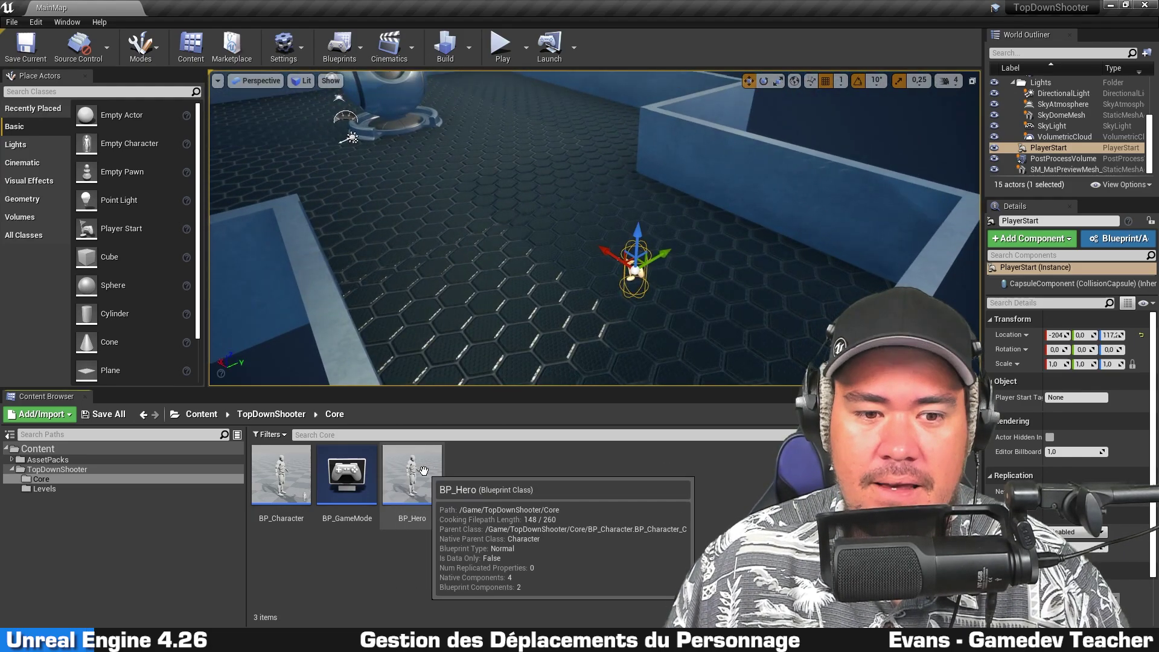
- Open BP_Hero, glance at its 3D preview, then return to a cleared Event Graph
double_click(415, 477)
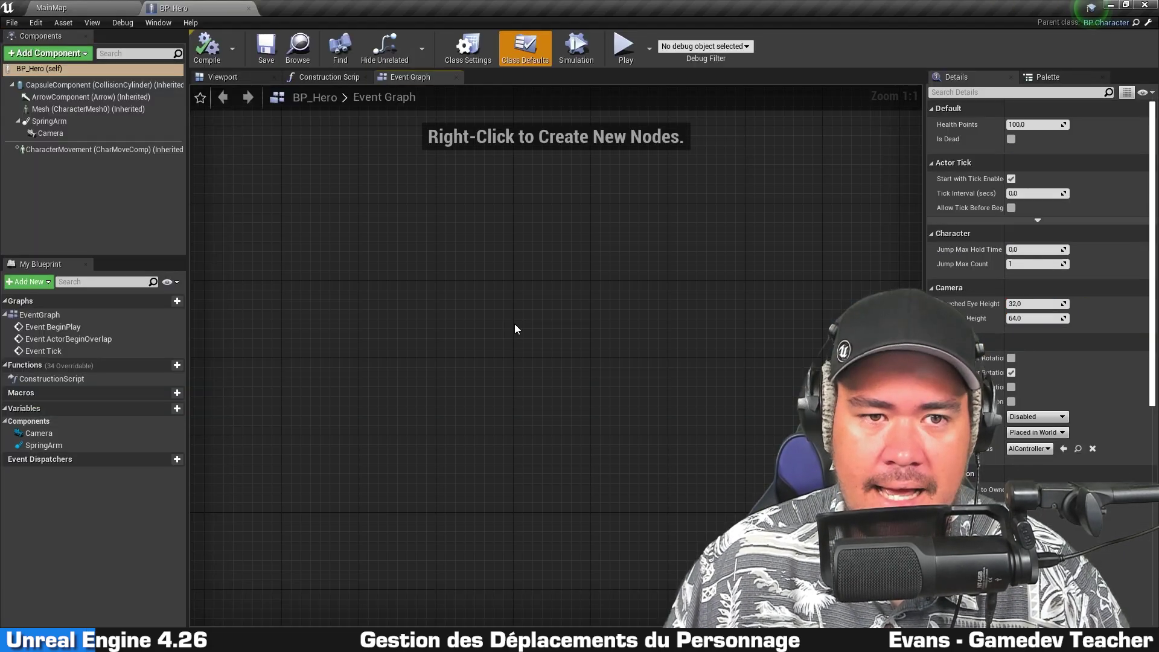
left_click(224, 77)
left_click(402, 77)
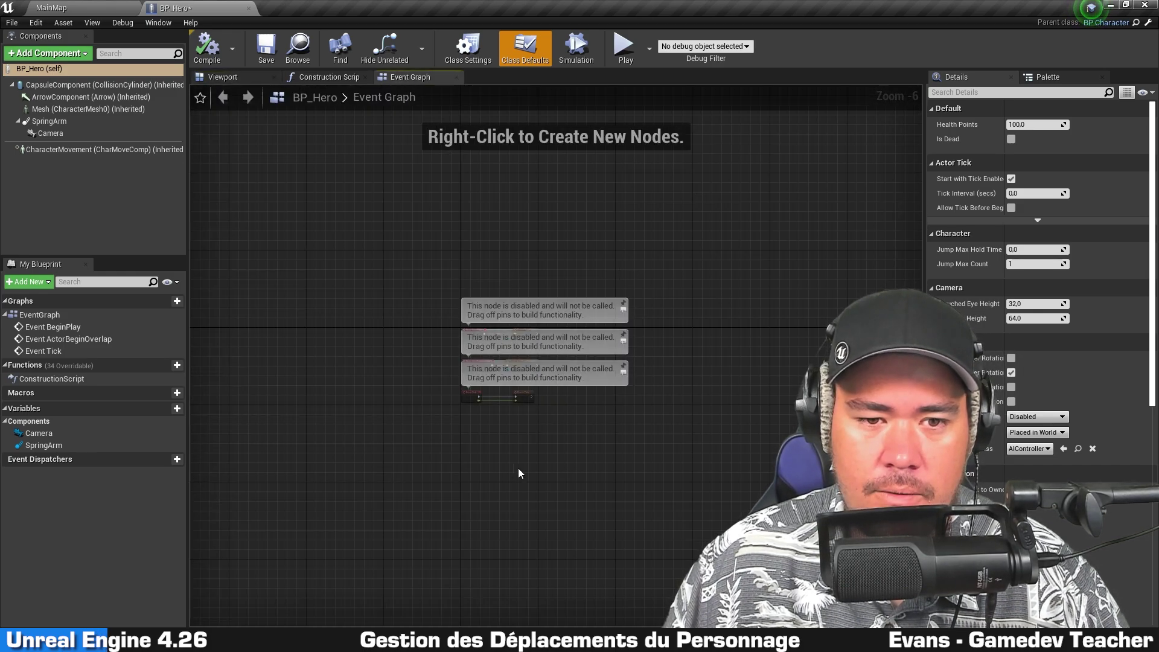
scroll(547, 378, "up", 3)
mouse_move(725, 287)
right_mouse_down()
mouse_move(671, 303)
mouse_move(588, 447)
mouse_move(517, 465)
right_mouse_up()
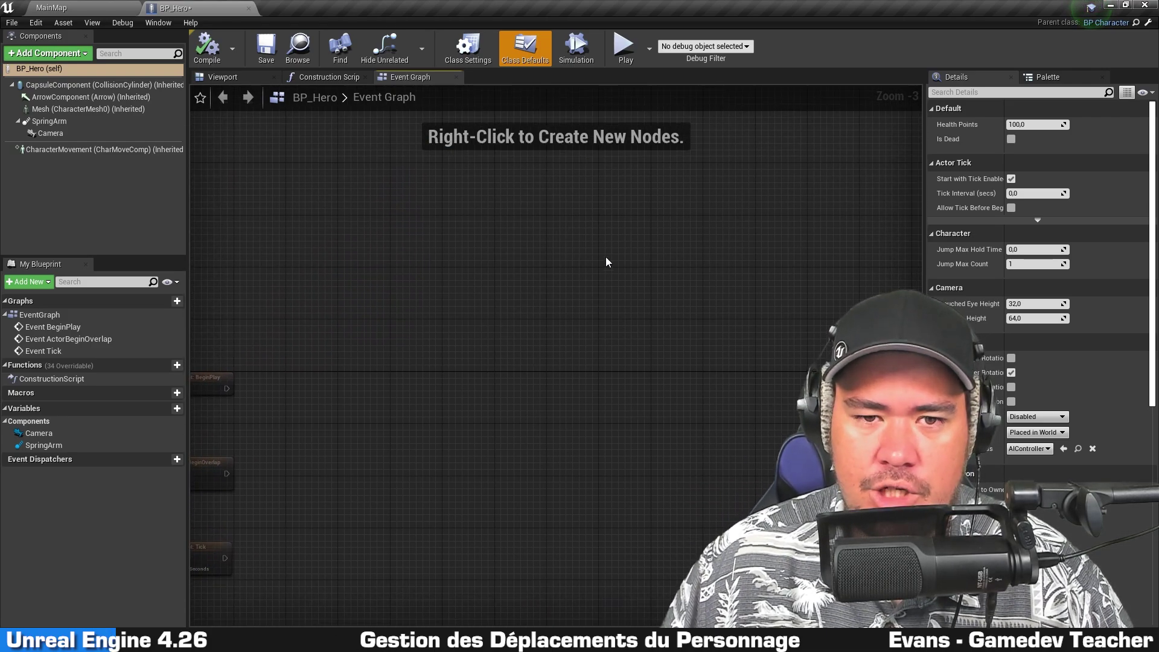
- Add an InputAxis MoveUp event node via a 'moveup' search and move it up-left
right_click(489, 211)
type("moveup")
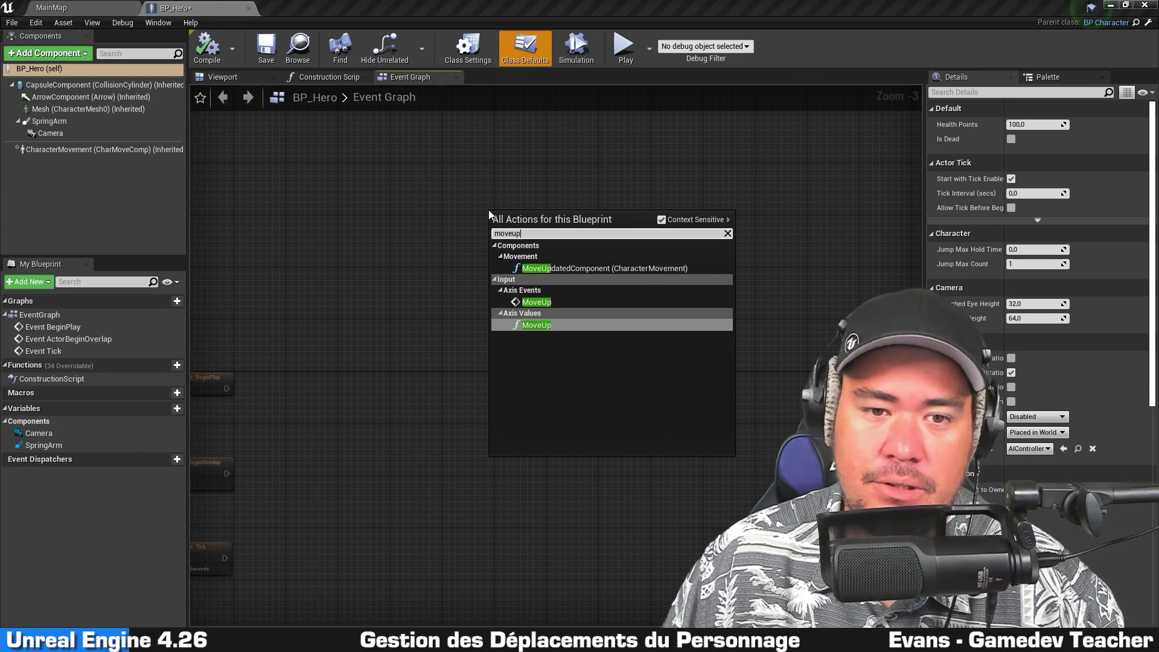
left_click(580, 302)
scroll(621, 247, "up", 3)
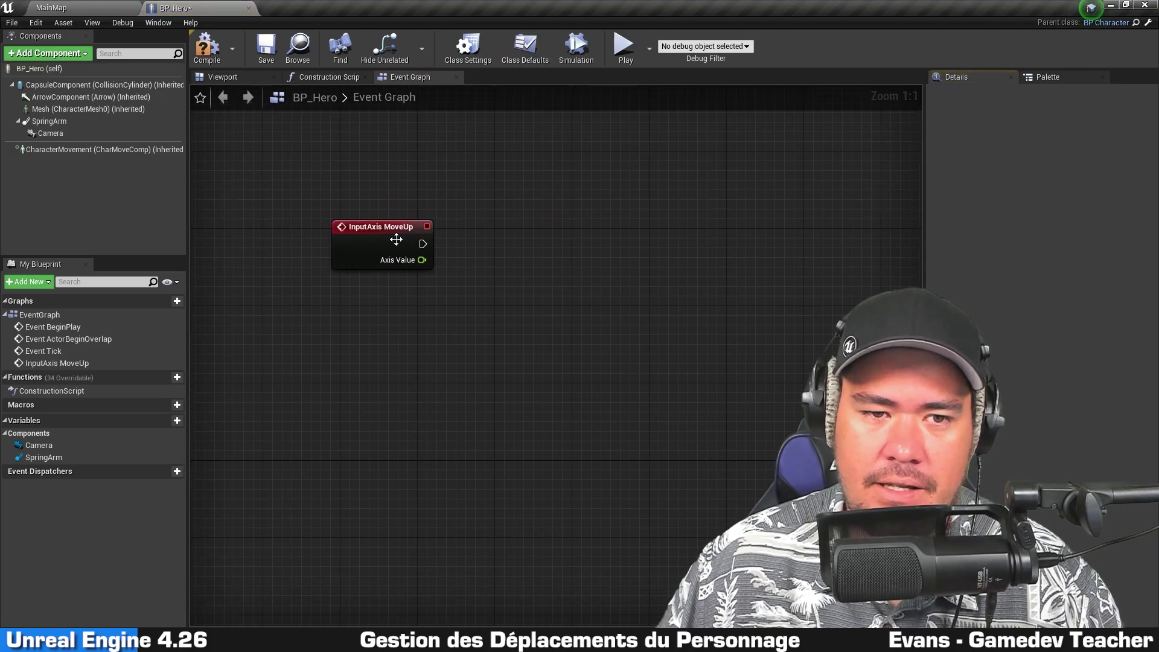
left_click_drag(396, 240, 332, 235)
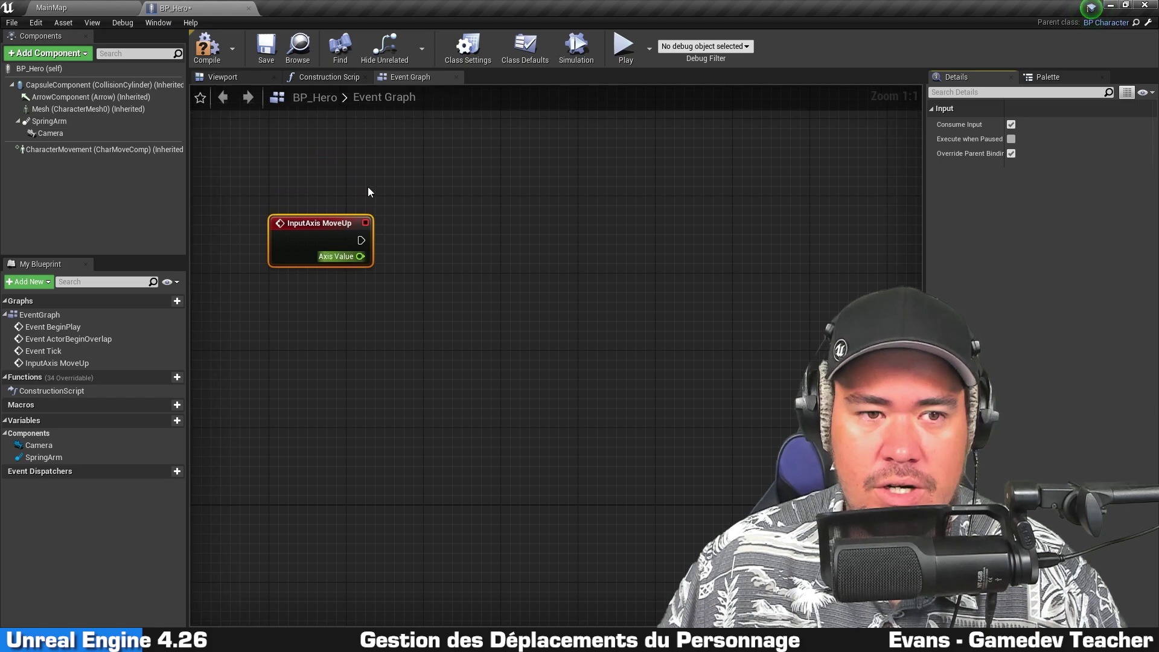
left_click(537, 280)
right_click_drag(537, 280, 549, 295)
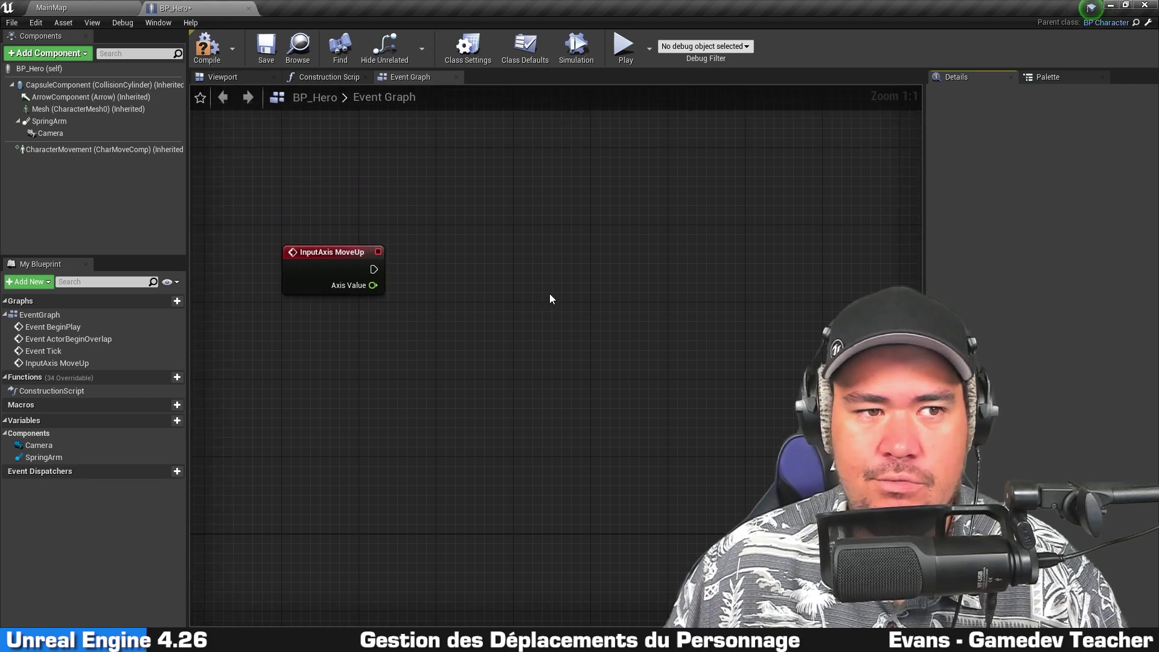
left_click(36, 24)
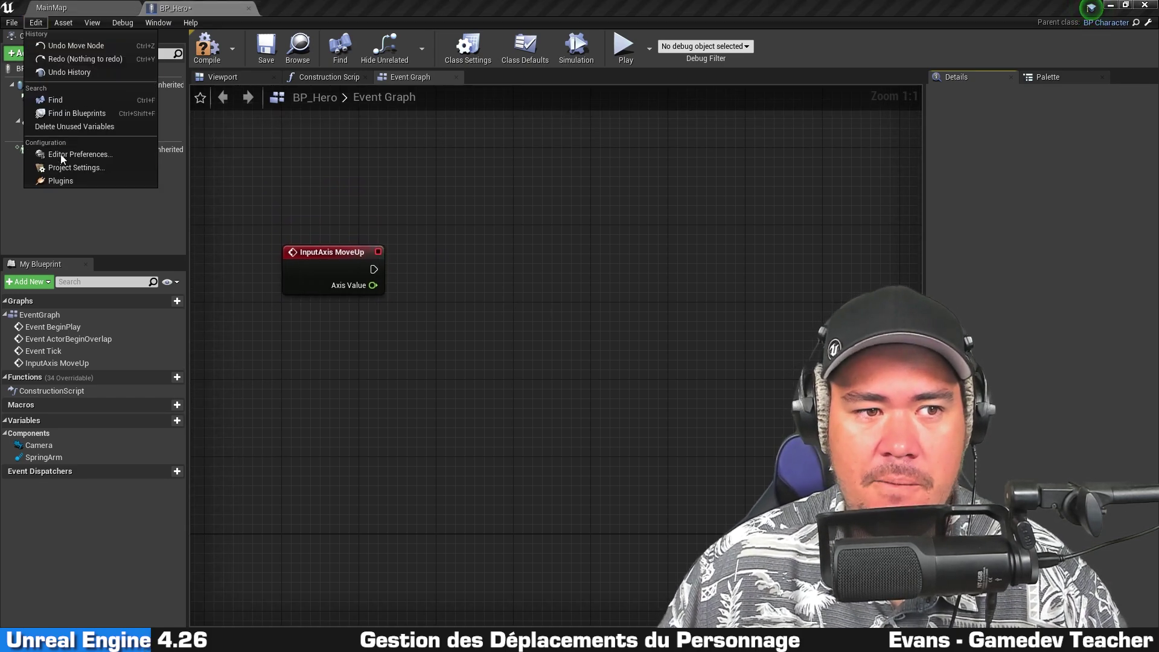
- Open Project Settings at Engine Input to check MoveUp's Z, S and thumbstick Y mappings
left_click(74, 169)
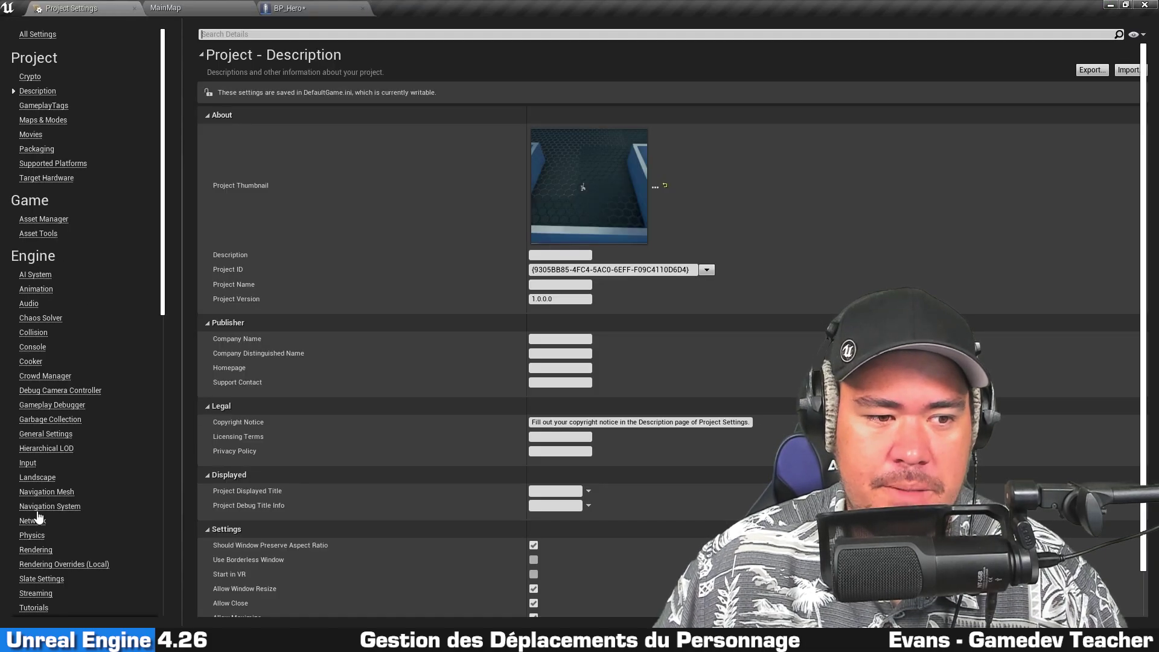
left_click(27, 463)
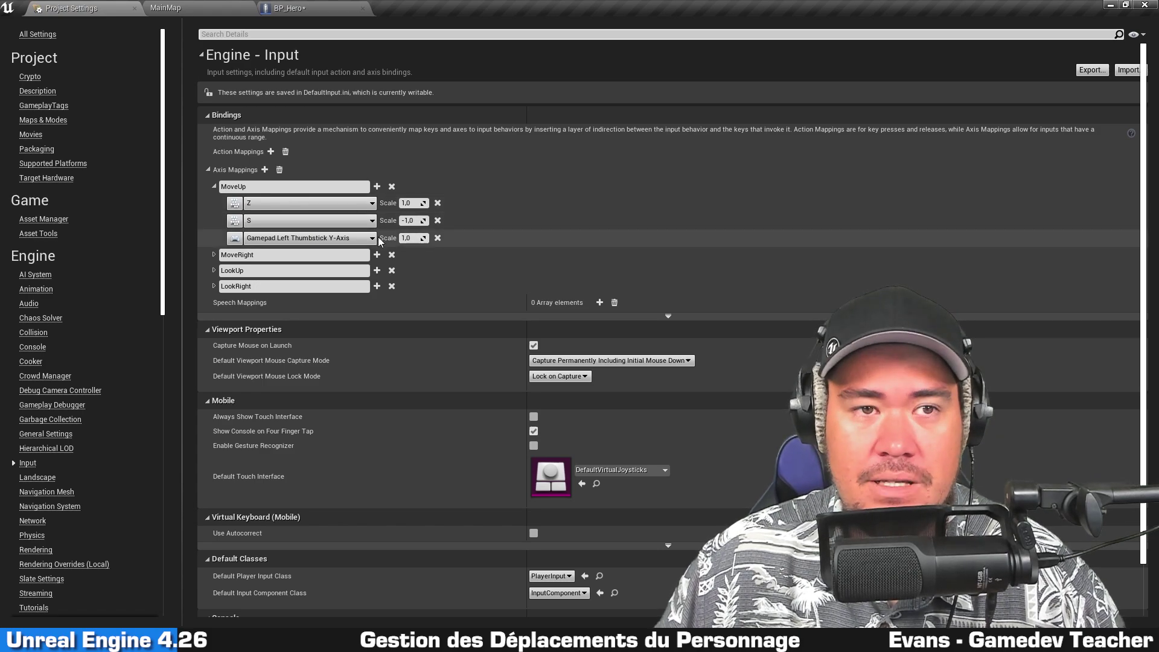
- Pull trial wires from MoveUp's exec and Axis Value pins, cancelling each so the node stays unconnected
left_click(314, 4)
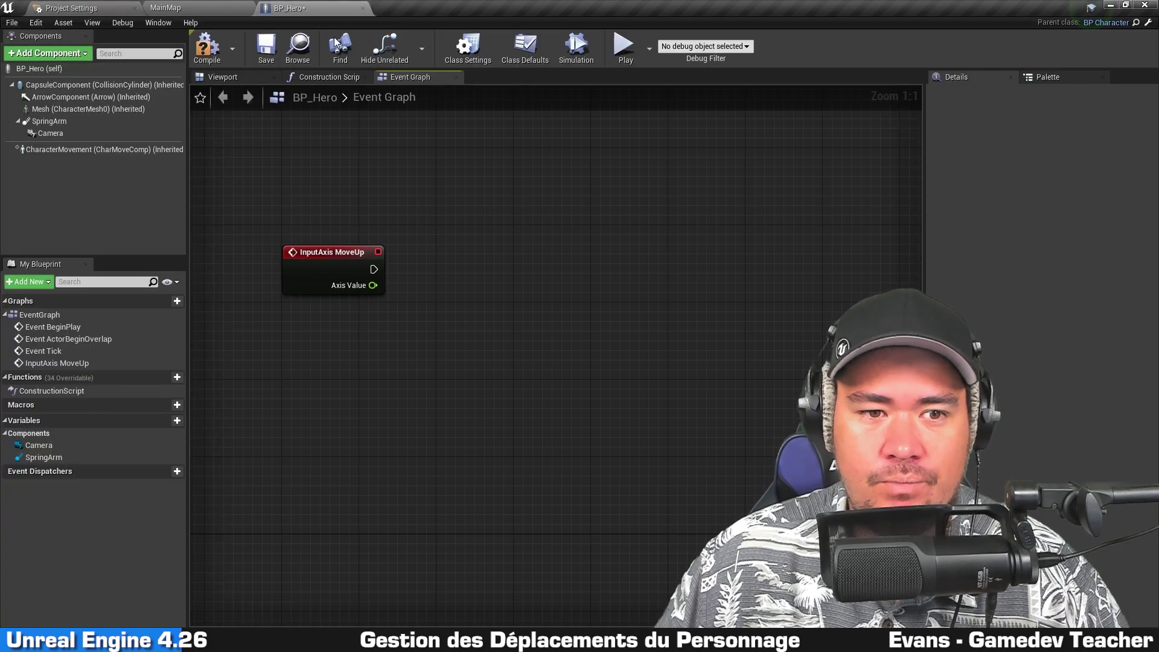
left_click(332, 259)
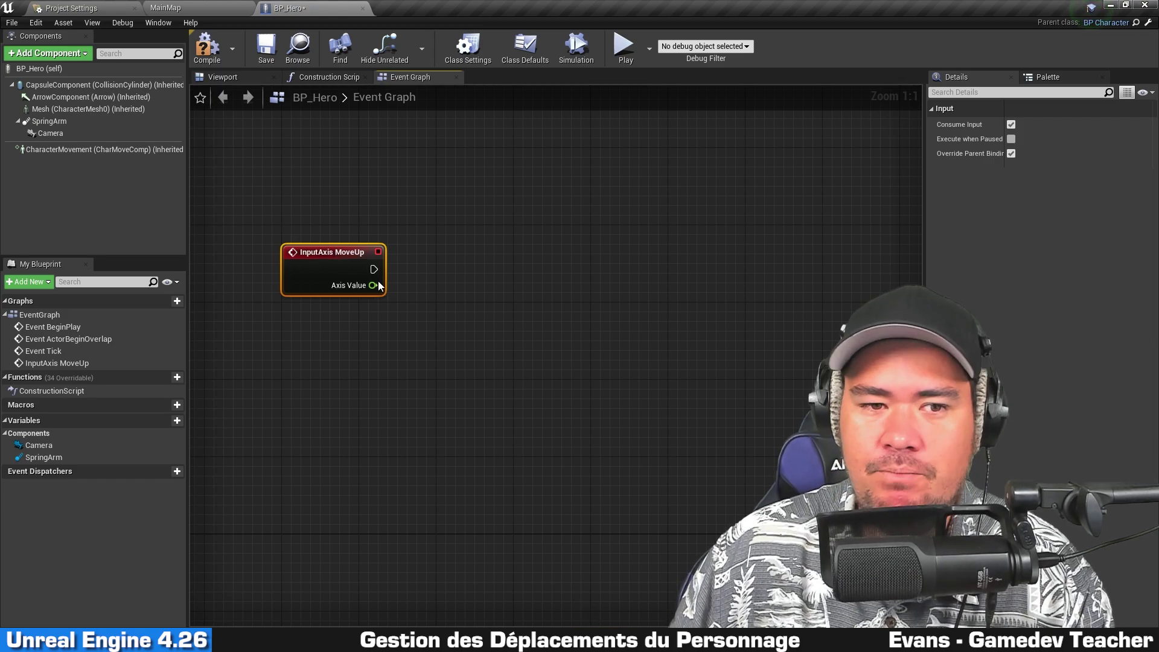
left_click_drag(375, 268, 721, 196)
left_click(599, 328)
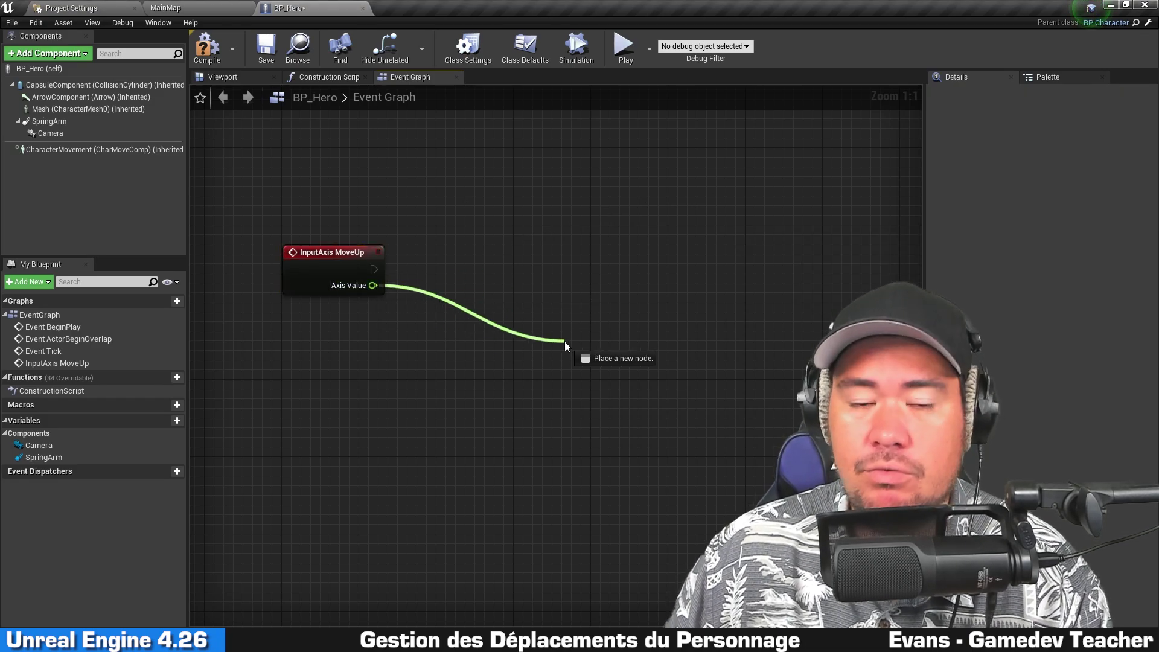
left_click_drag(373, 285, 564, 341)
left_click(459, 379)
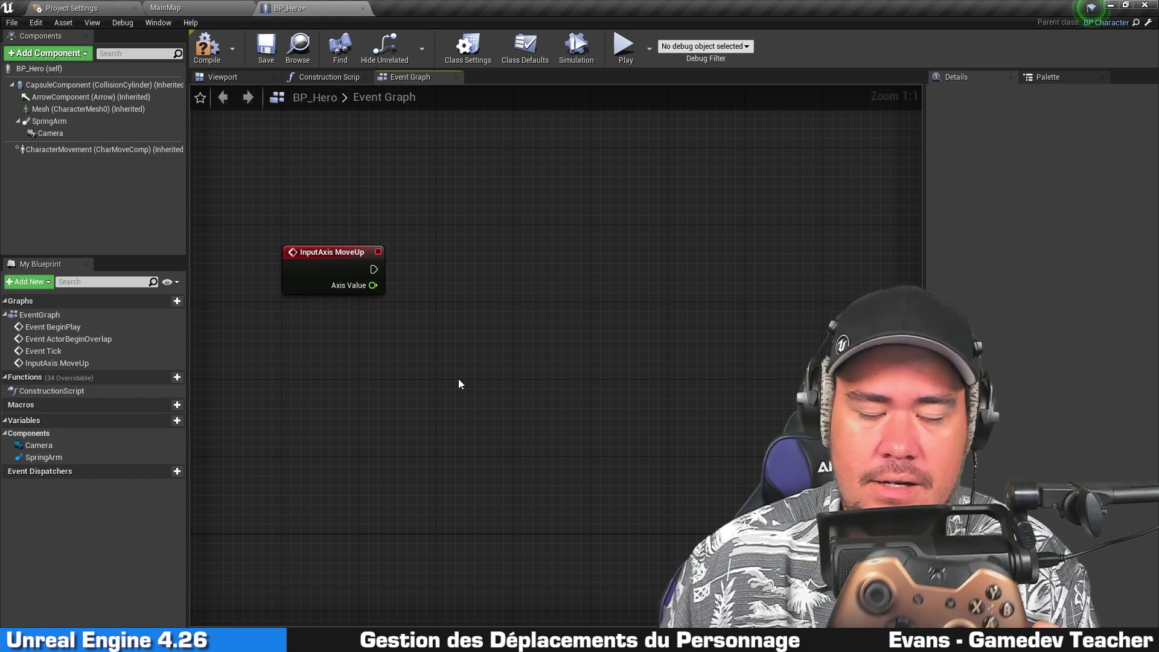
mouse_move(372, 285)
left_mouse_down()
mouse_move(492, 324)
mouse_move(470, 329)
left_mouse_up()
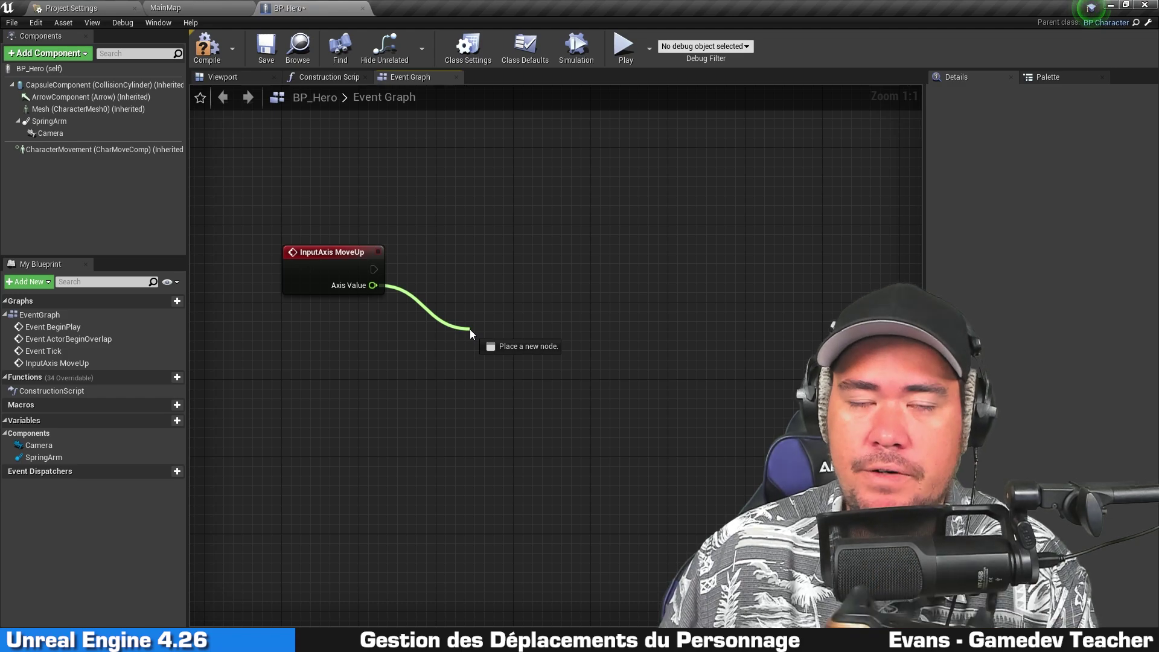
mouse_move(469, 328)
left_mouse_down()
mouse_move(461, 357)
mouse_move(465, 321)
left_mouse_up()
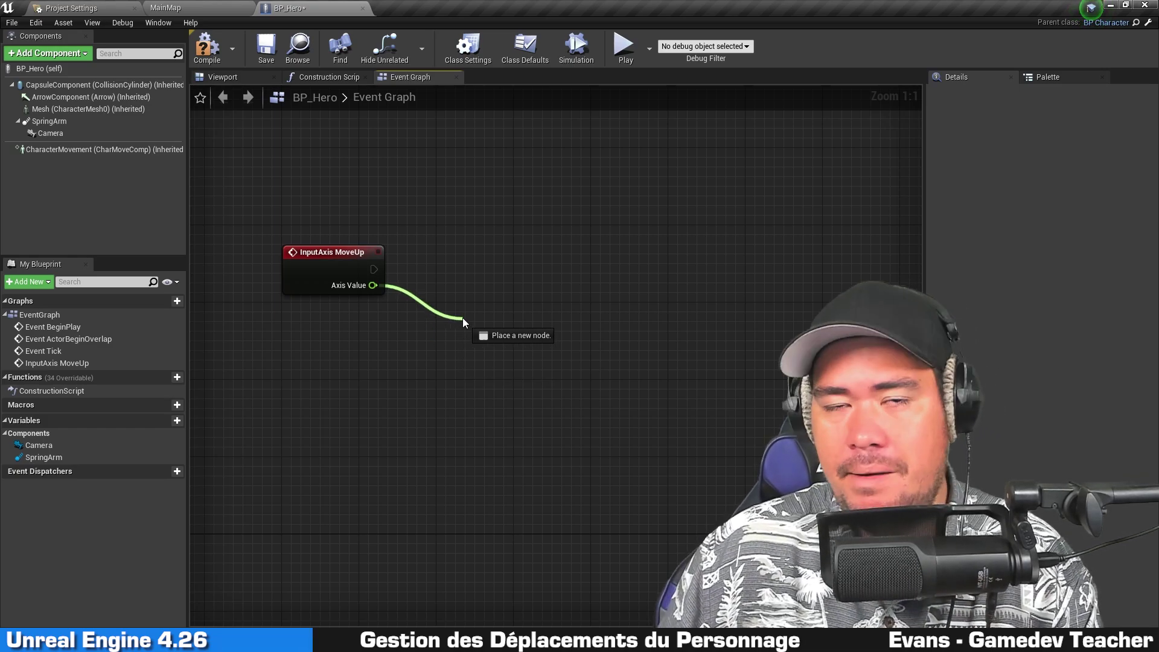
key("Escape")
left_click(106, 6)
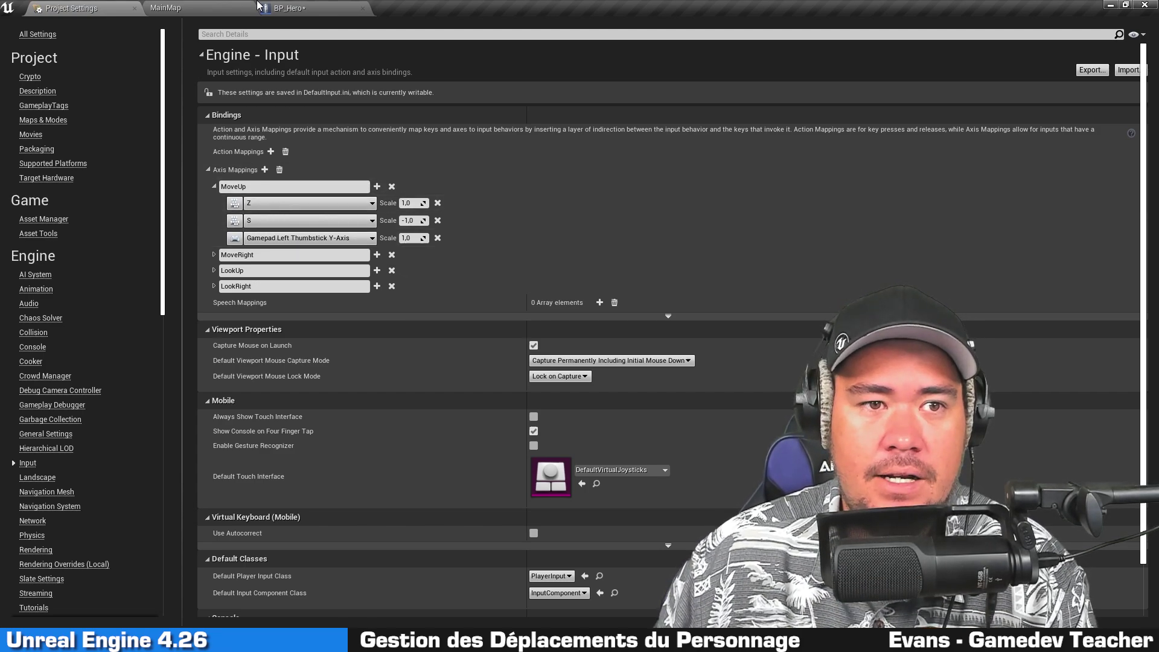
- Flip from BP_Hero to the input axis mappings and back to BP_Hero's Event Graph
left_click(290, 7)
left_click(71, 8)
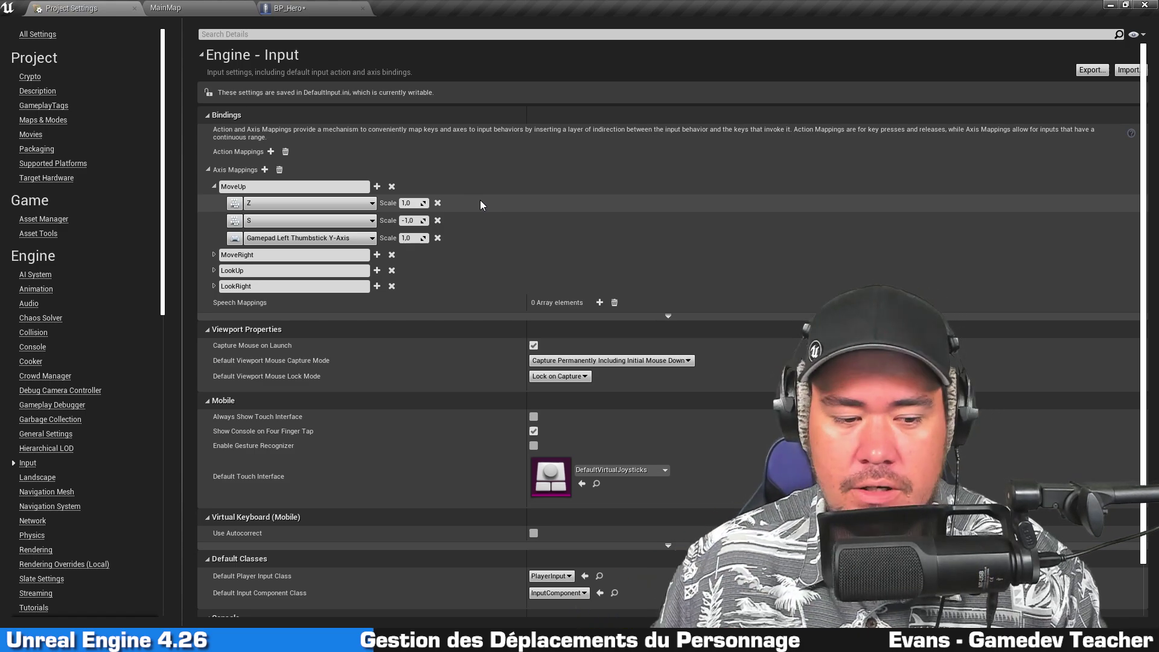
left_click(305, 5)
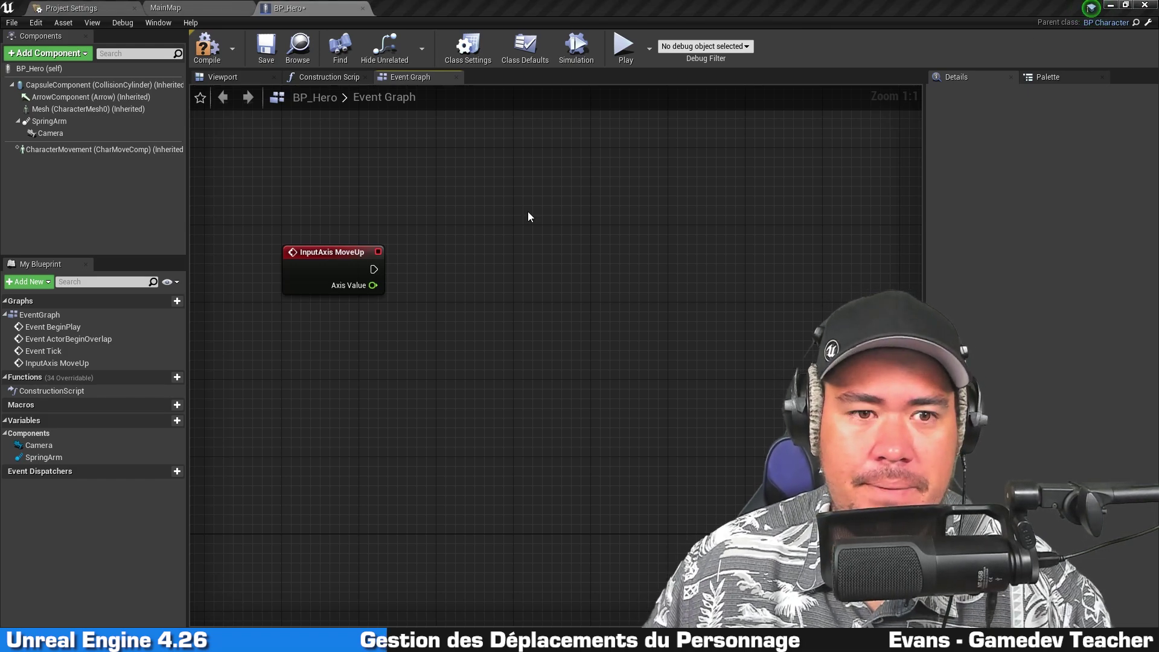
- Drag from MoveUp's exec pin and add an Add Movement Input node via 'addmov'
right_click_drag(515, 175, 608, 177)
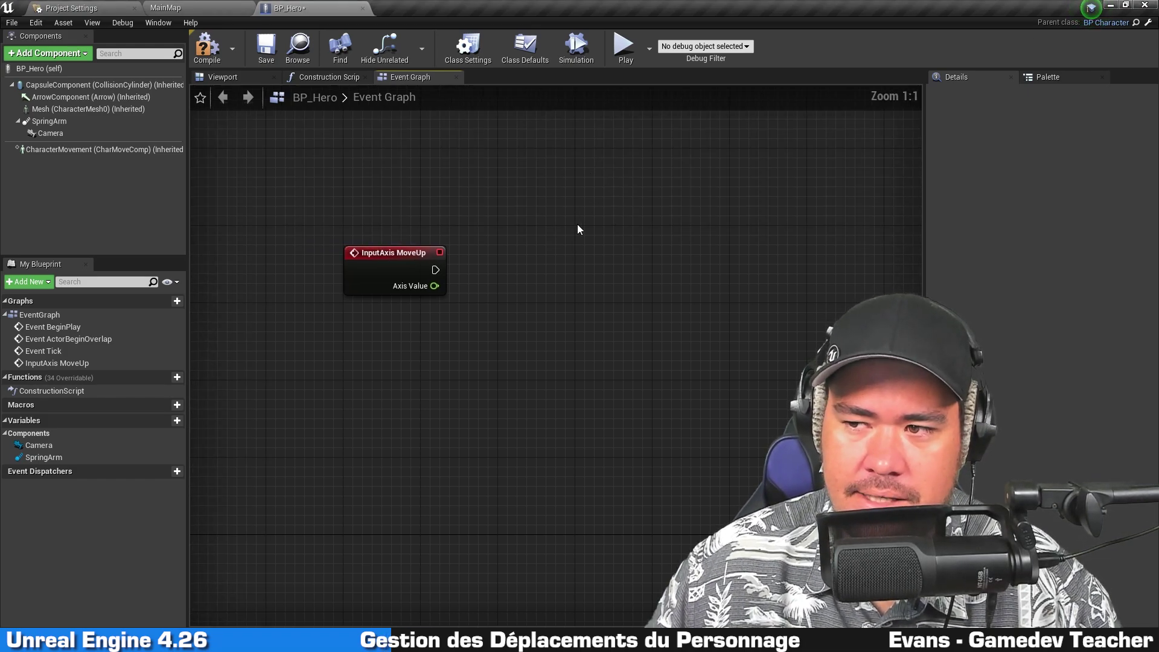
right_click_drag(577, 224, 540, 239)
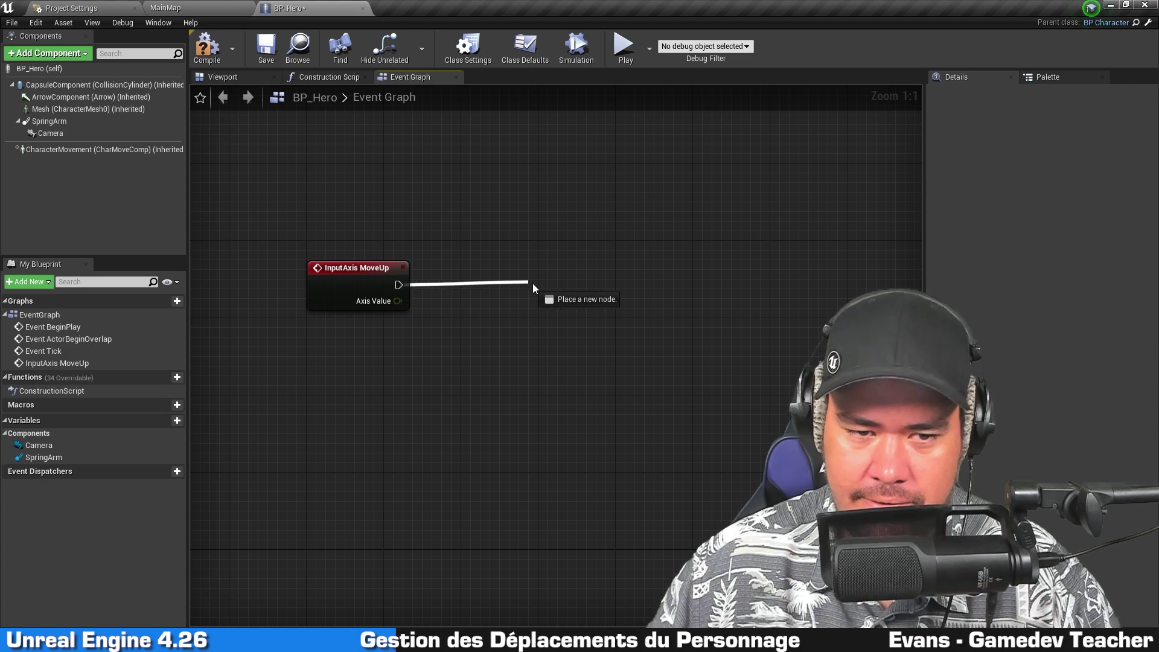
left_click_drag(407, 288, 535, 285)
type("addmovement")
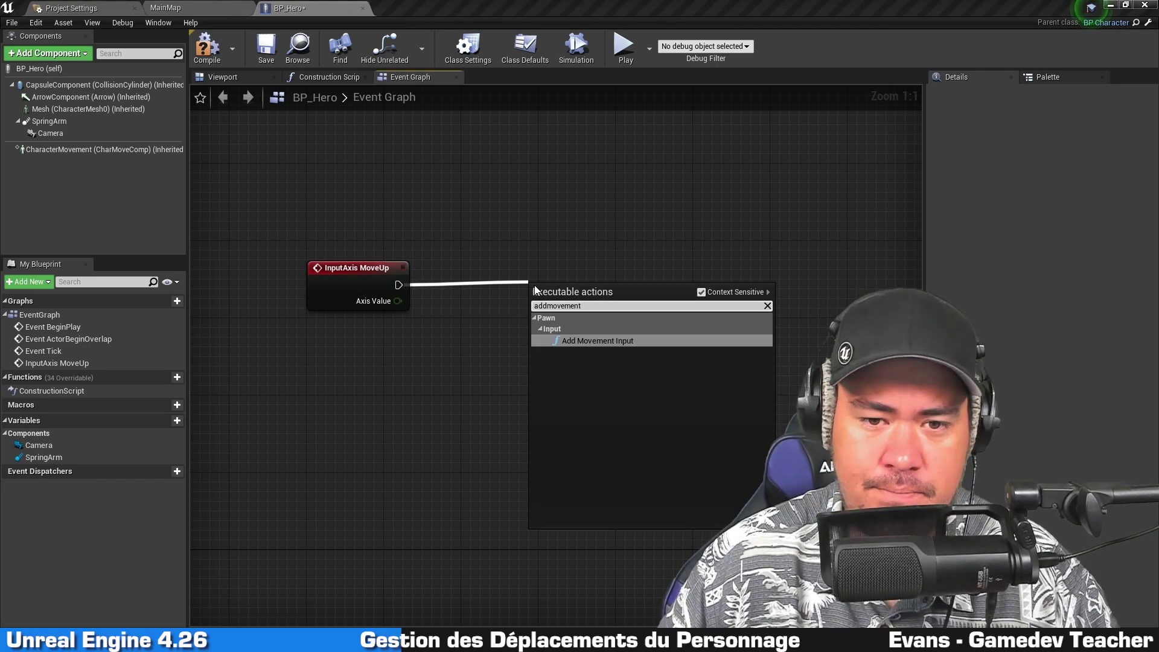
key("Return")
- Select the new Add Movement Input node and pan the graph to frame both nodes
right_click_drag(668, 221, 670, 223)
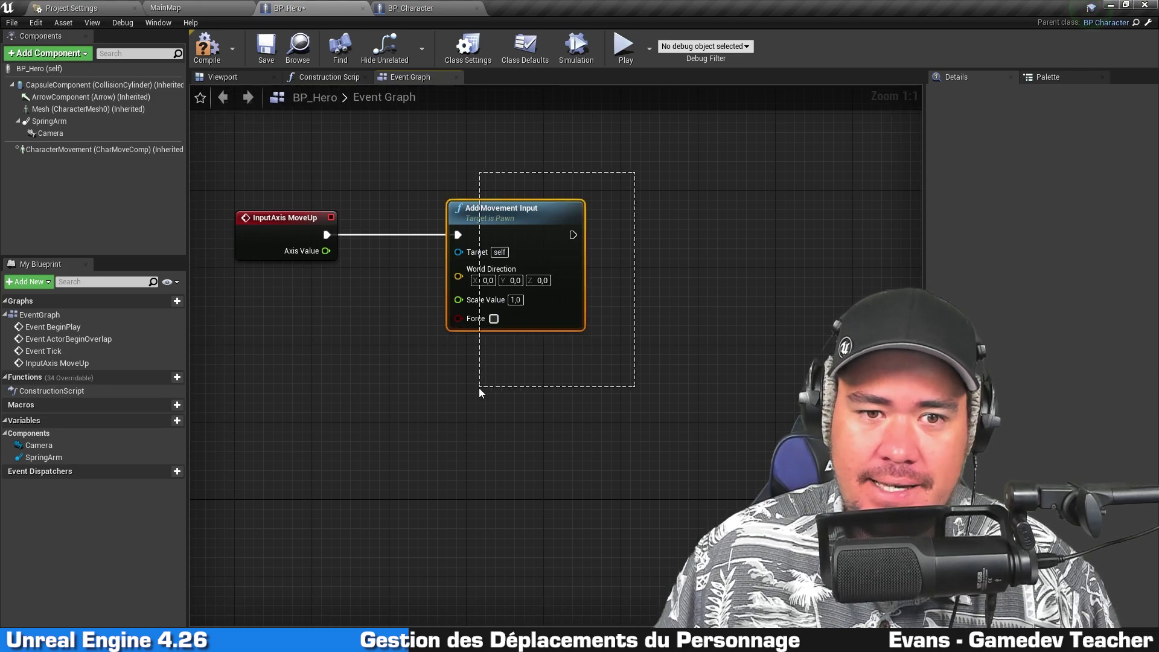
left_click_drag(636, 176, 479, 388)
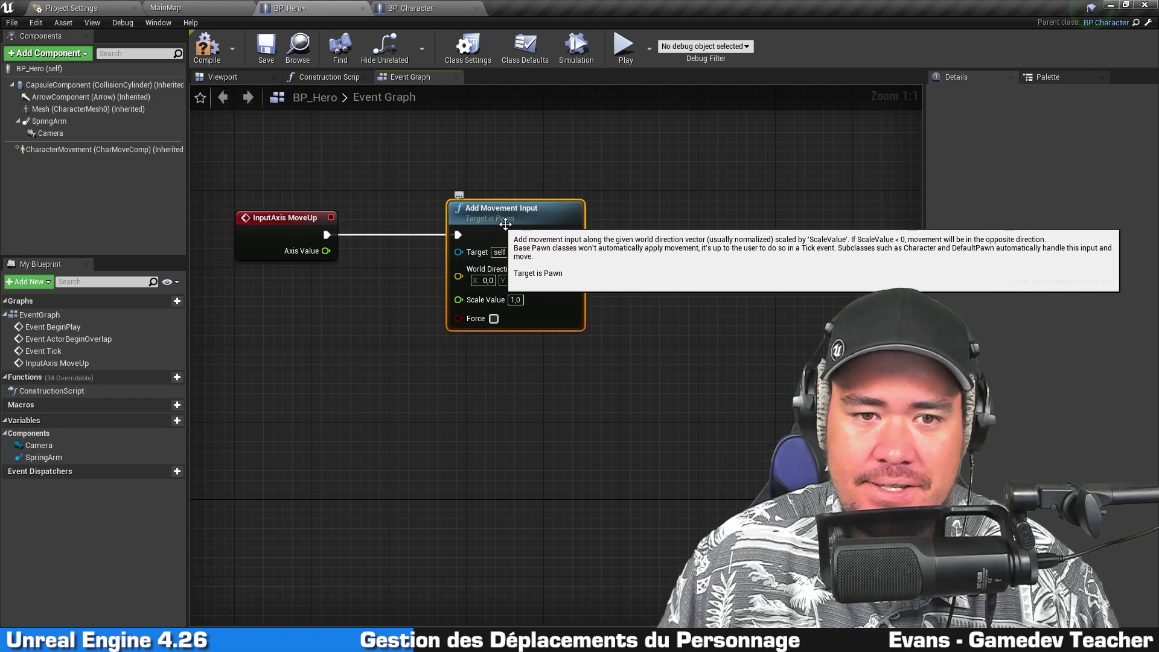
left_click(465, 158)
left_click_drag(435, 138, 517, 300)
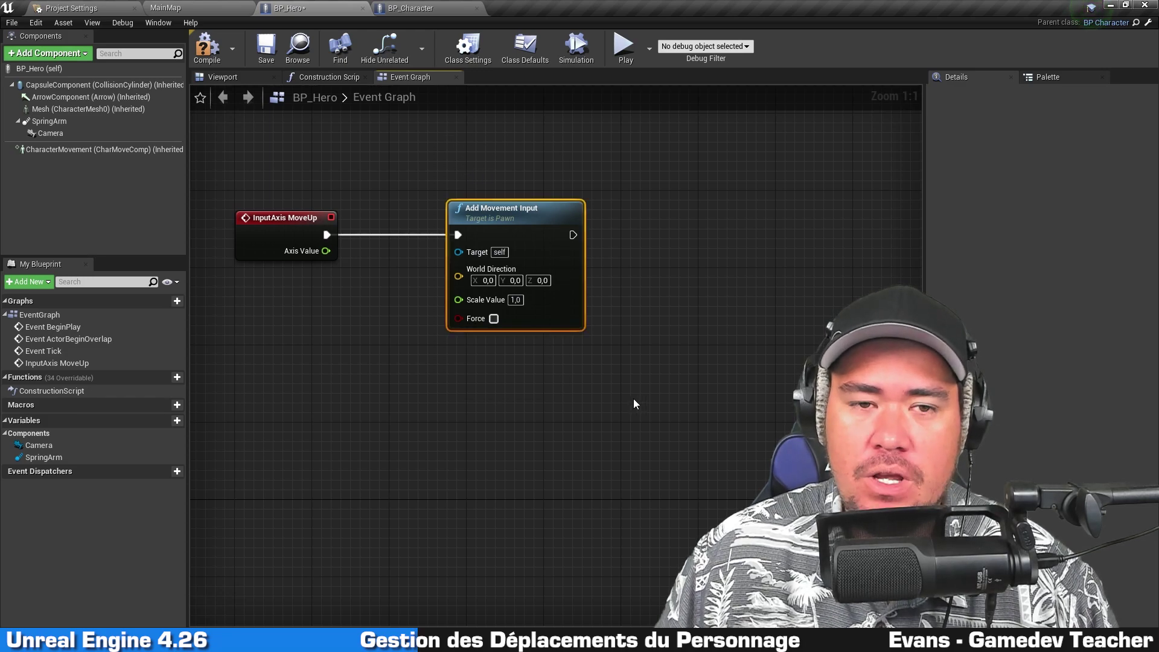
left_click(666, 390)
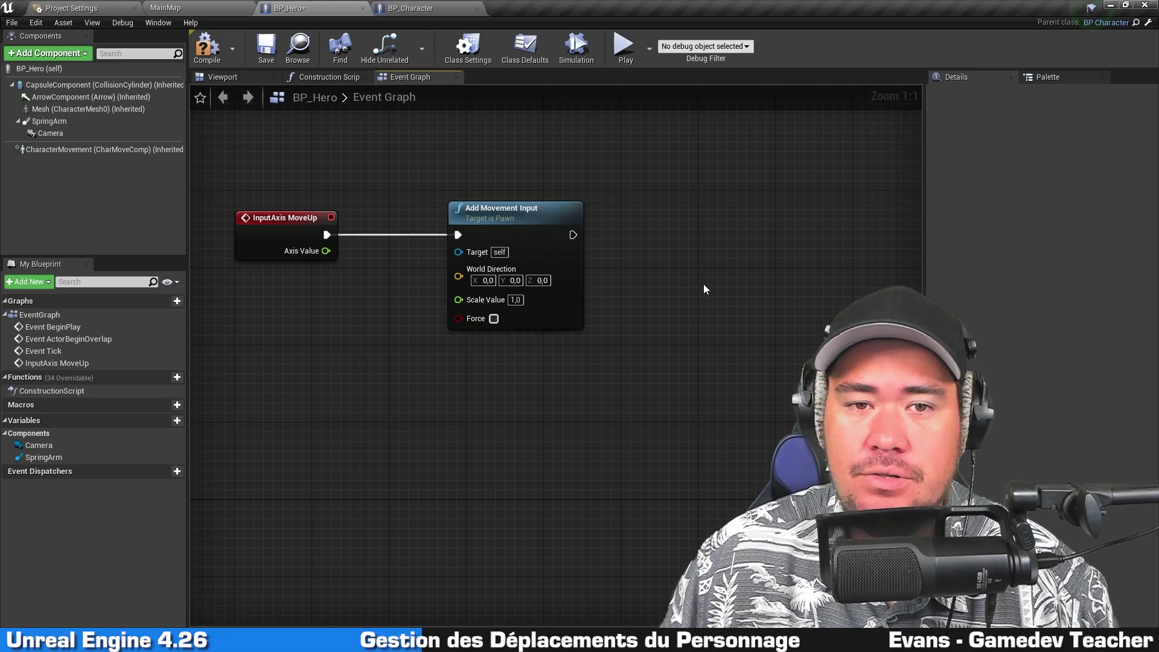
right_click_drag(704, 285, 724, 306)
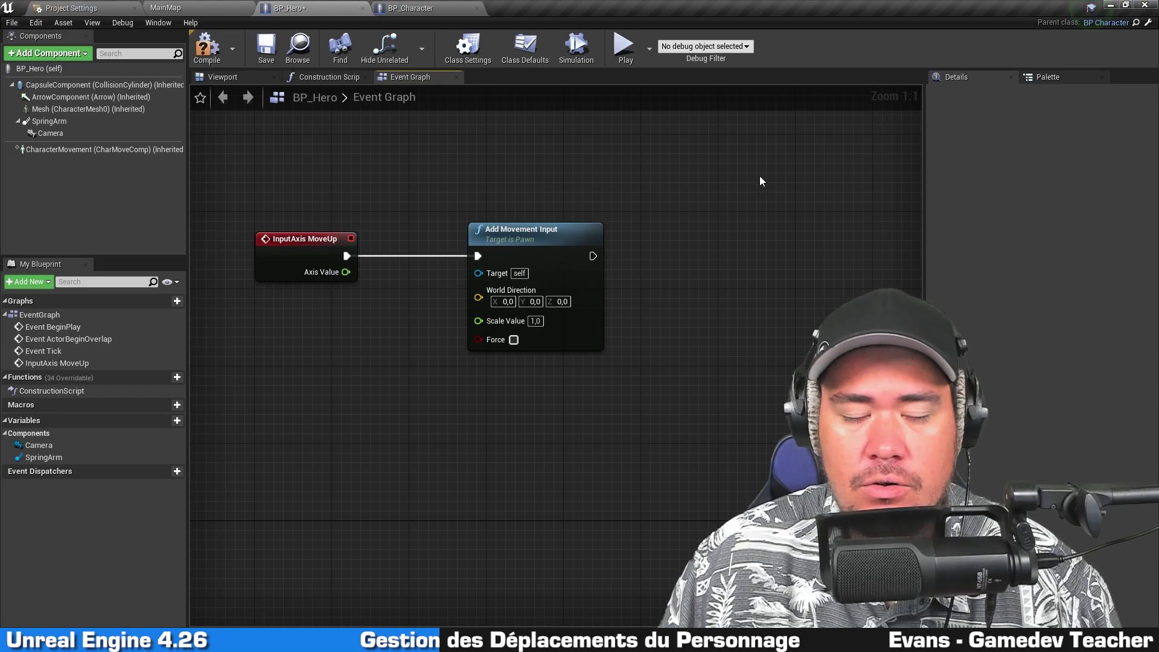
right_click_drag(759, 184, 753, 216)
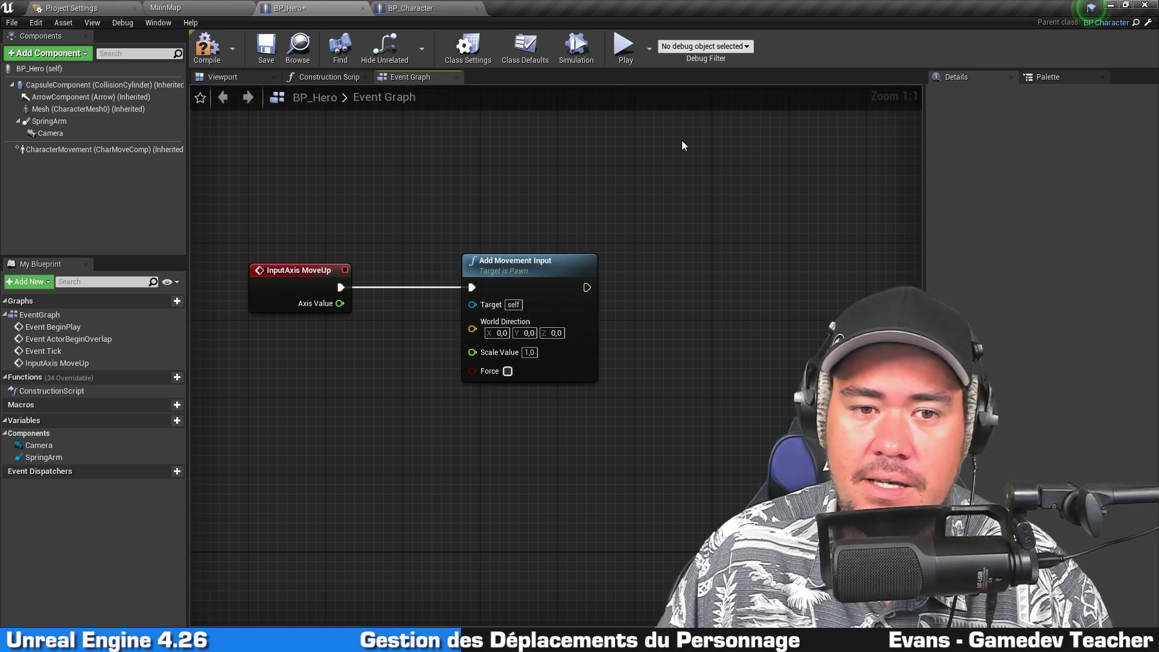
left_click_drag(681, 140, 534, 444)
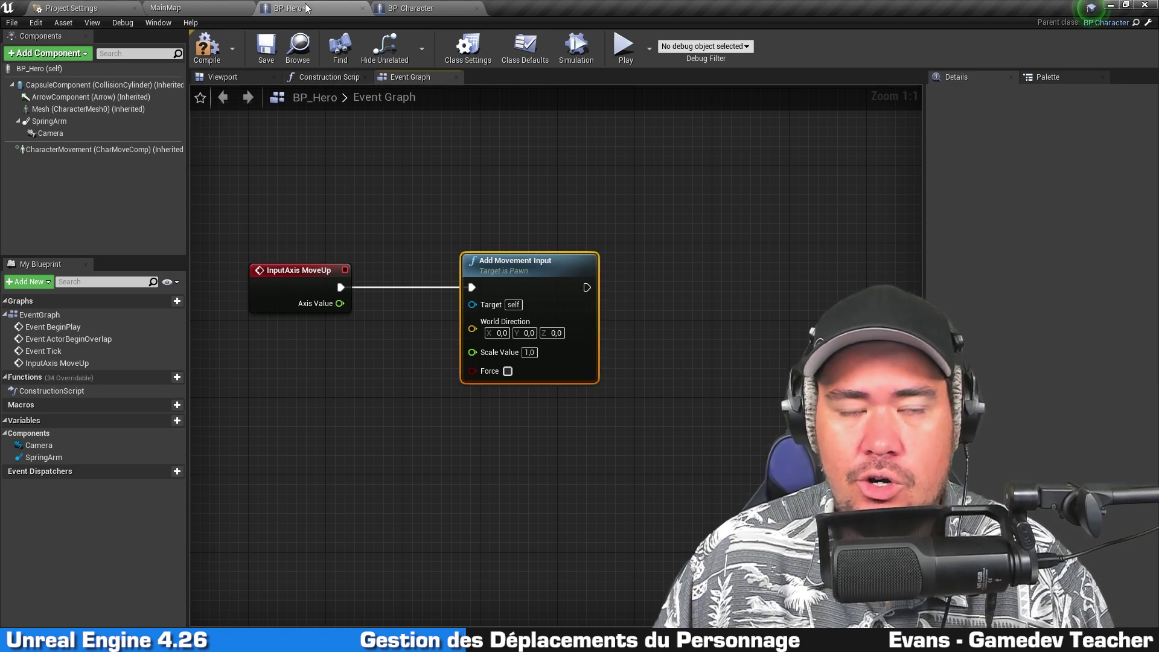
left_click(523, 156)
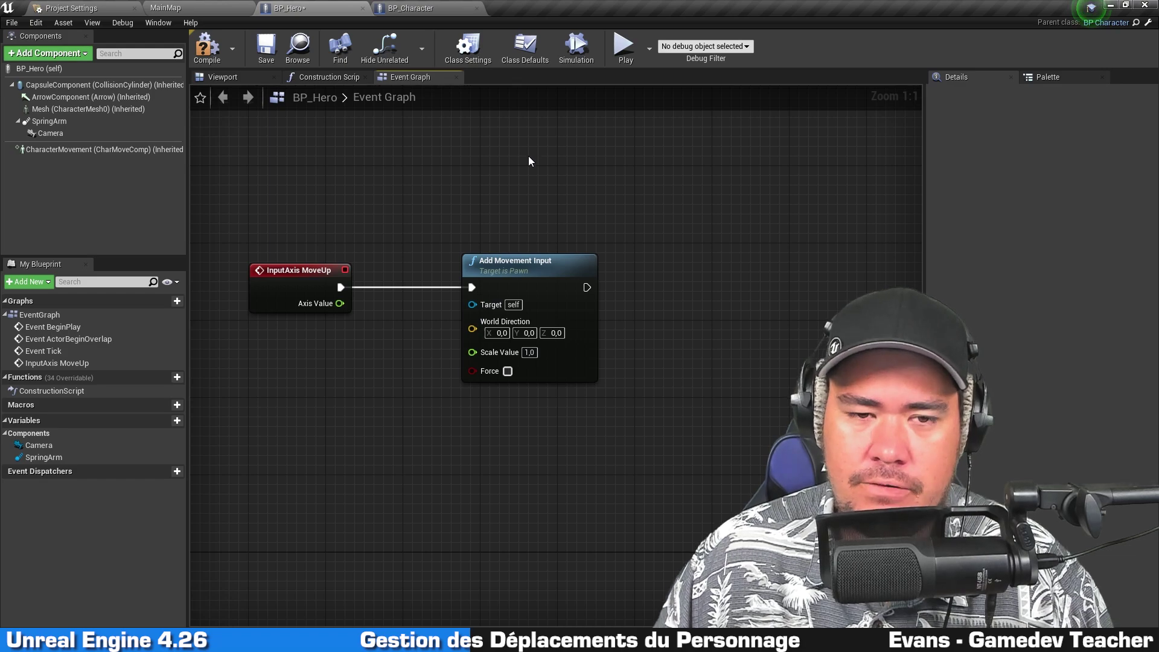
- Try wires from the World Direction and Scale Value inputs, then cancel them
mouse_move(530, 263)
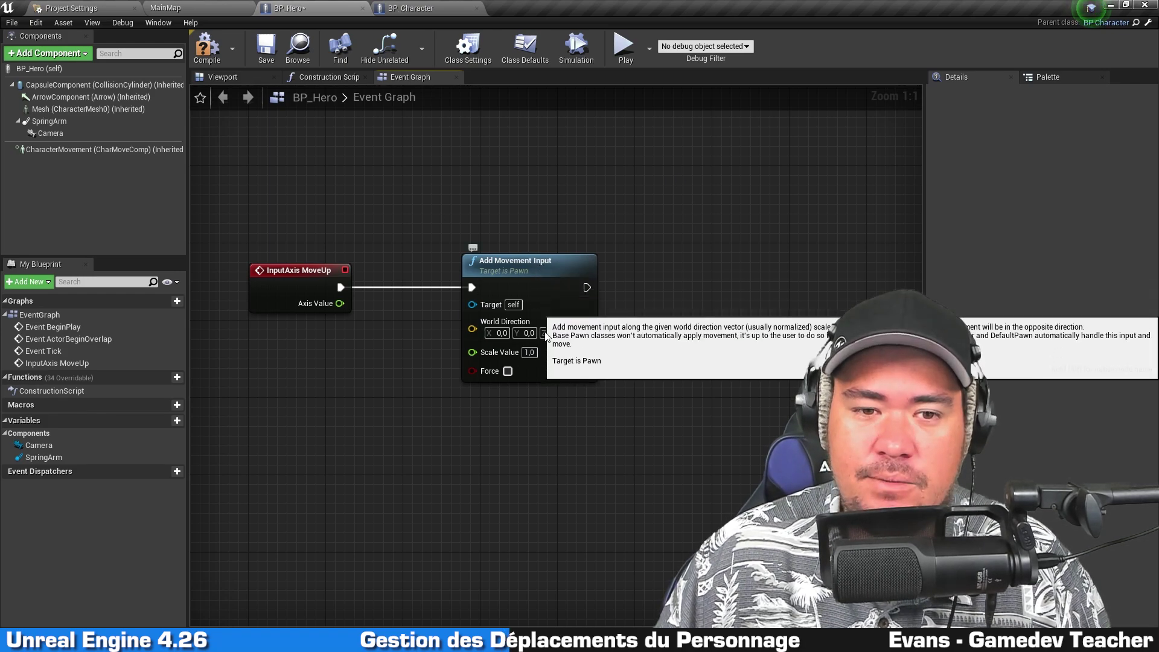
mouse_move(472, 329)
left_mouse_down()
mouse_move(291, 364)
mouse_move(354, 362)
left_mouse_up()
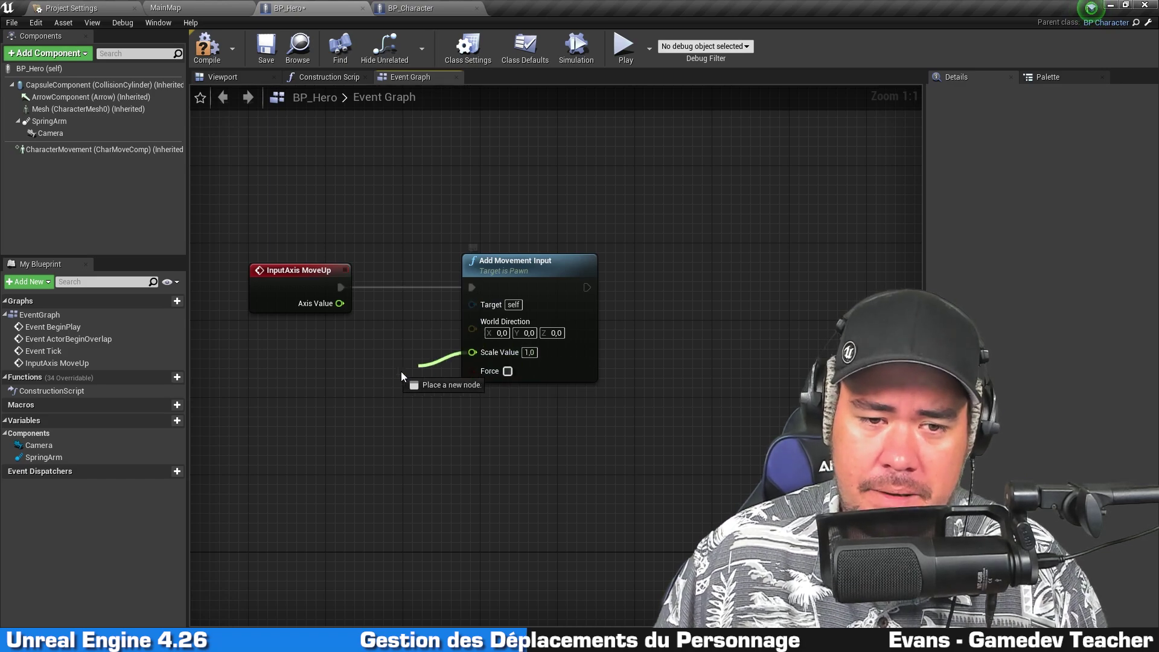
left_click_drag(481, 361, 274, 370)
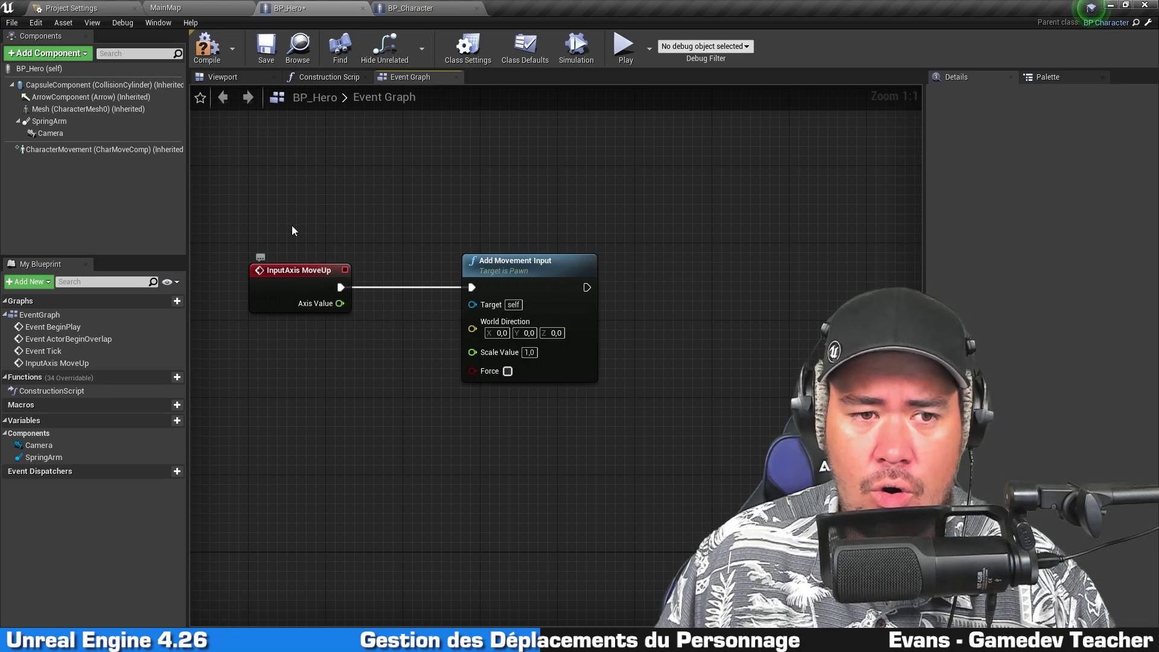
- Orbit the MainMap view around PlayerStart to see the corridors' far ends
left_click(192, 7)
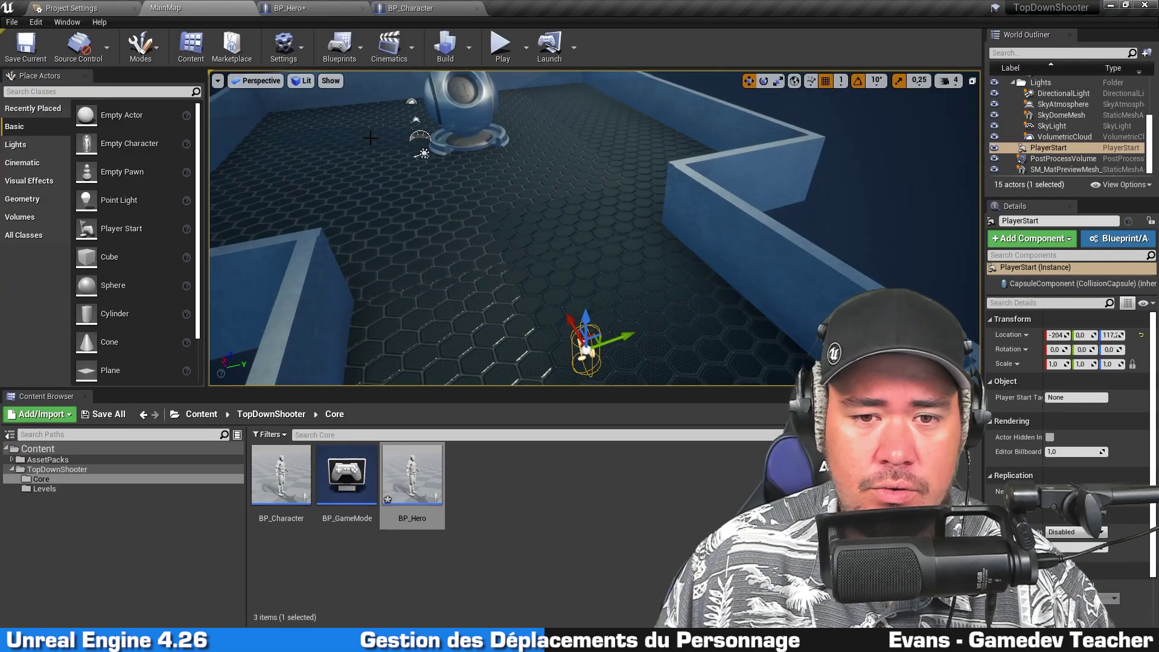
left_click_drag(595, 241, 594, 199, "alt")
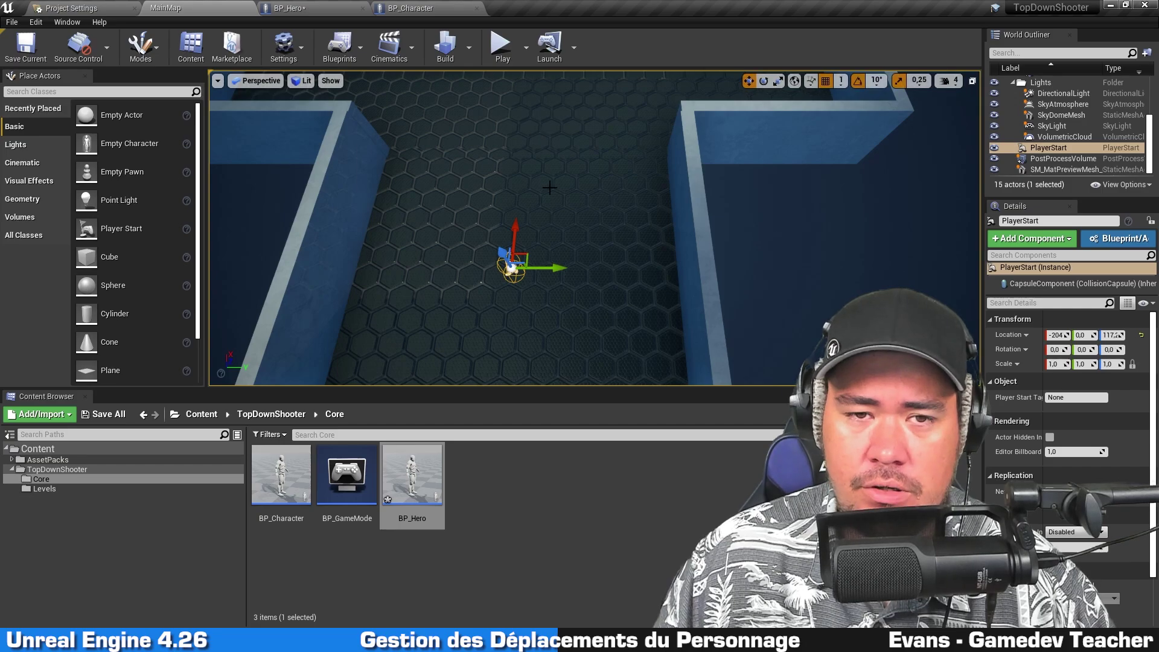
middle_click_drag(540, 134, 521, 205)
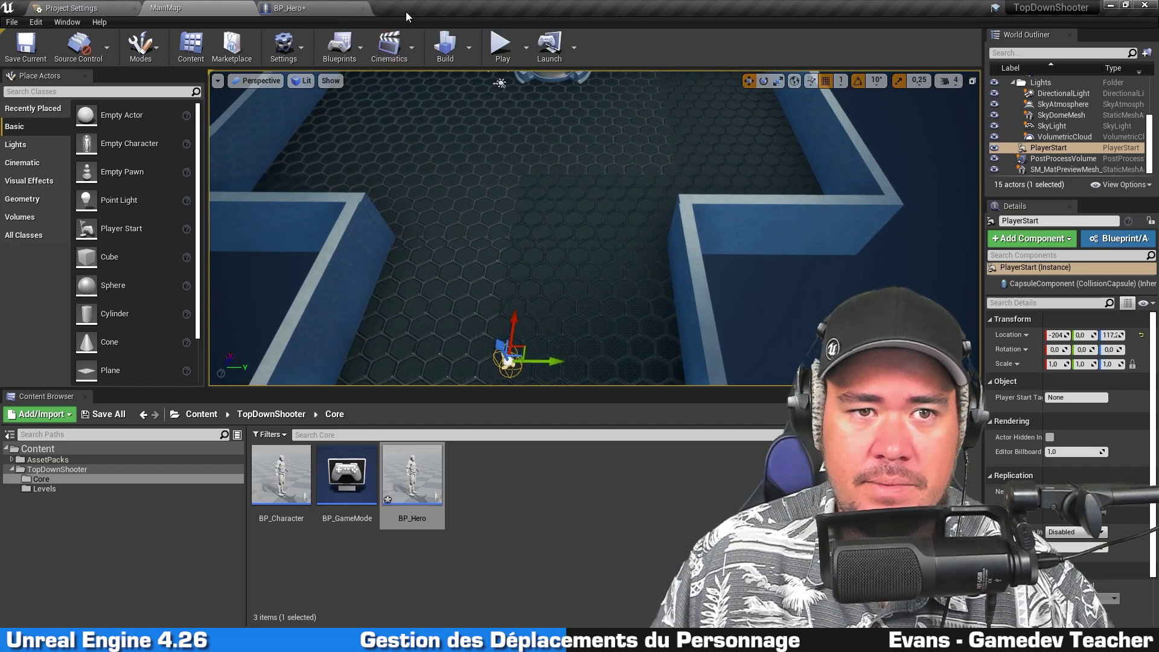
left_click(323, 7)
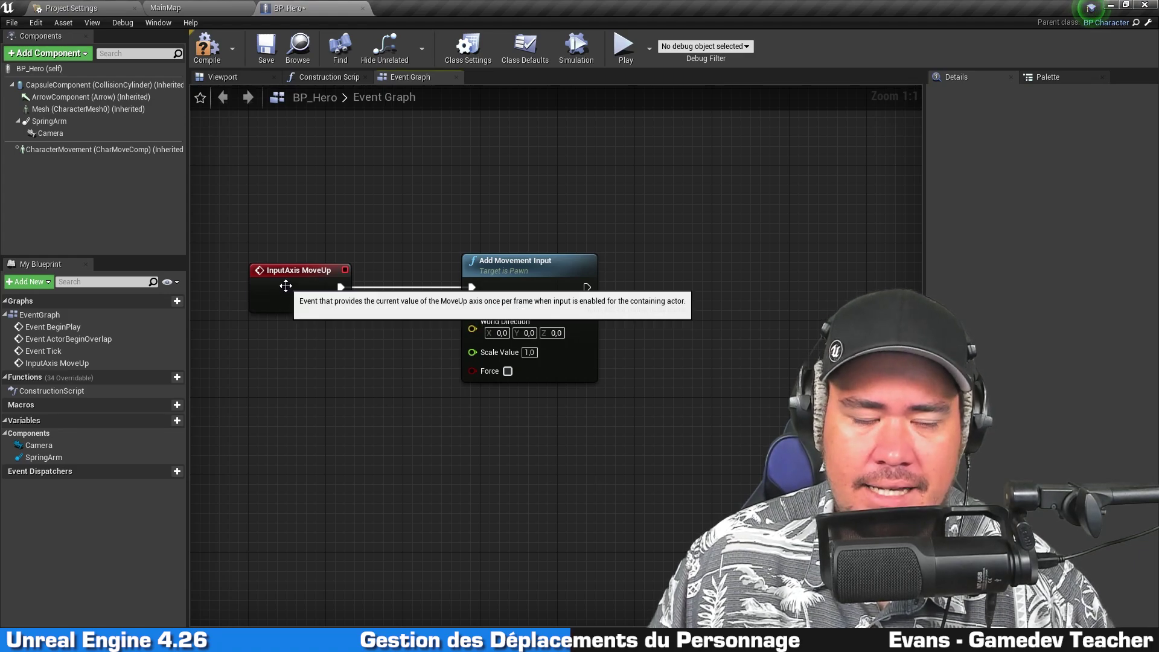
- Set Add Movement Input's World Direction X to 1
right_click_drag(385, 219, 422, 201)
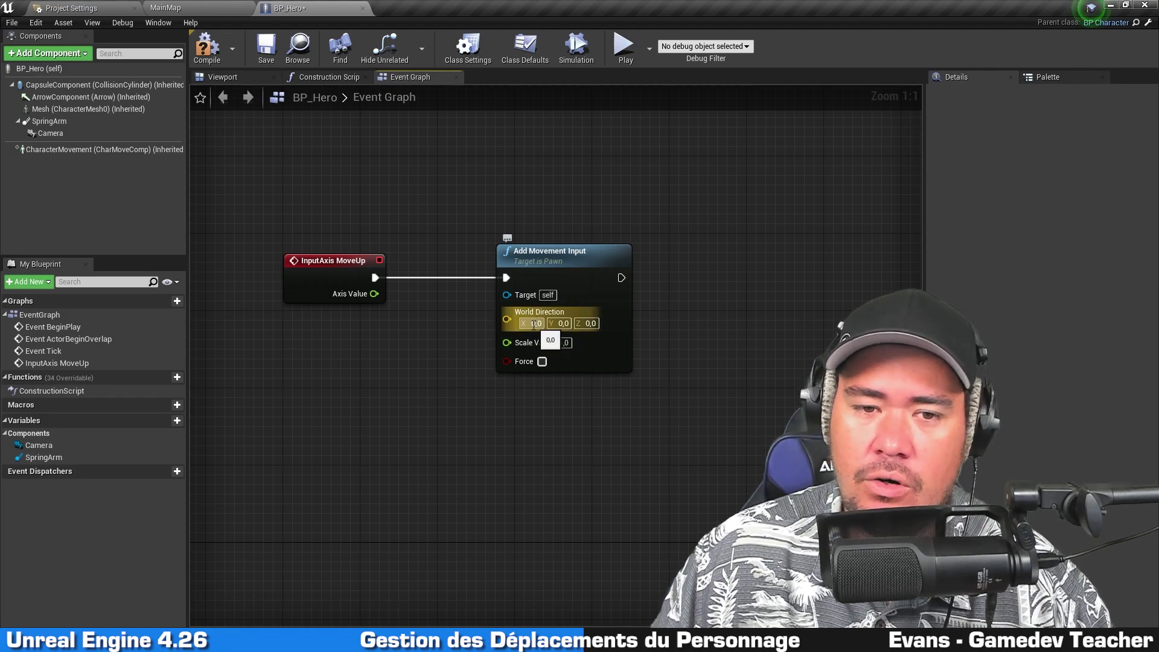
type("1")
key("Return")
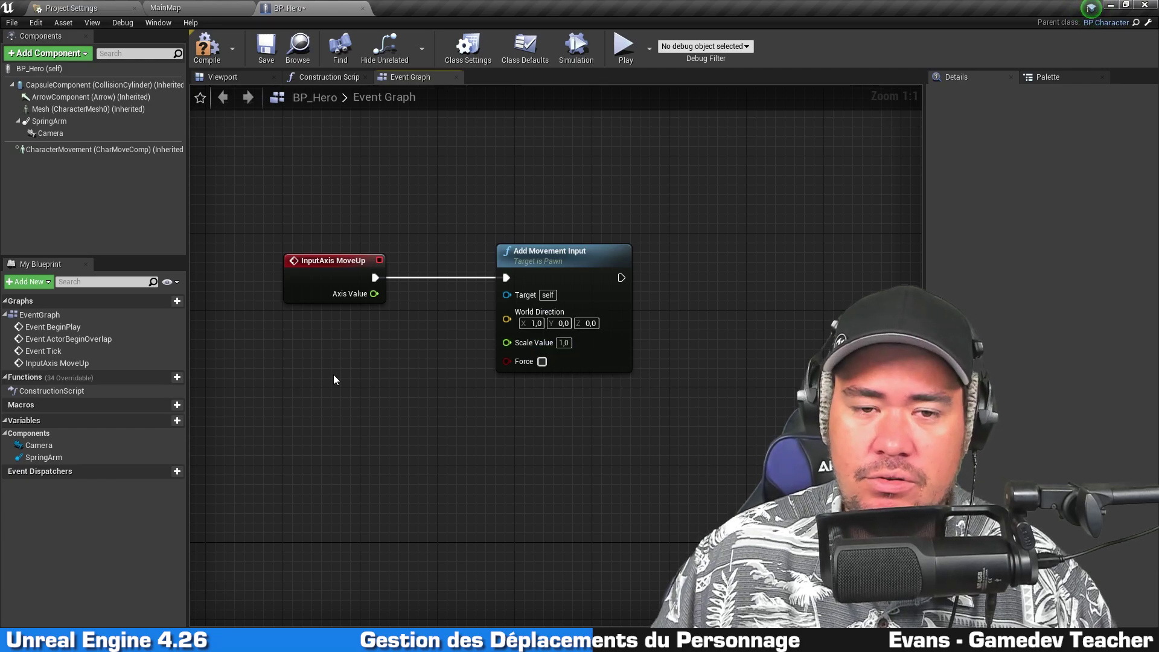
- Wire MoveUp's Axis Value into Scale Value, discarding an extra trial wire
right_click_drag(333, 379, 348, 306)
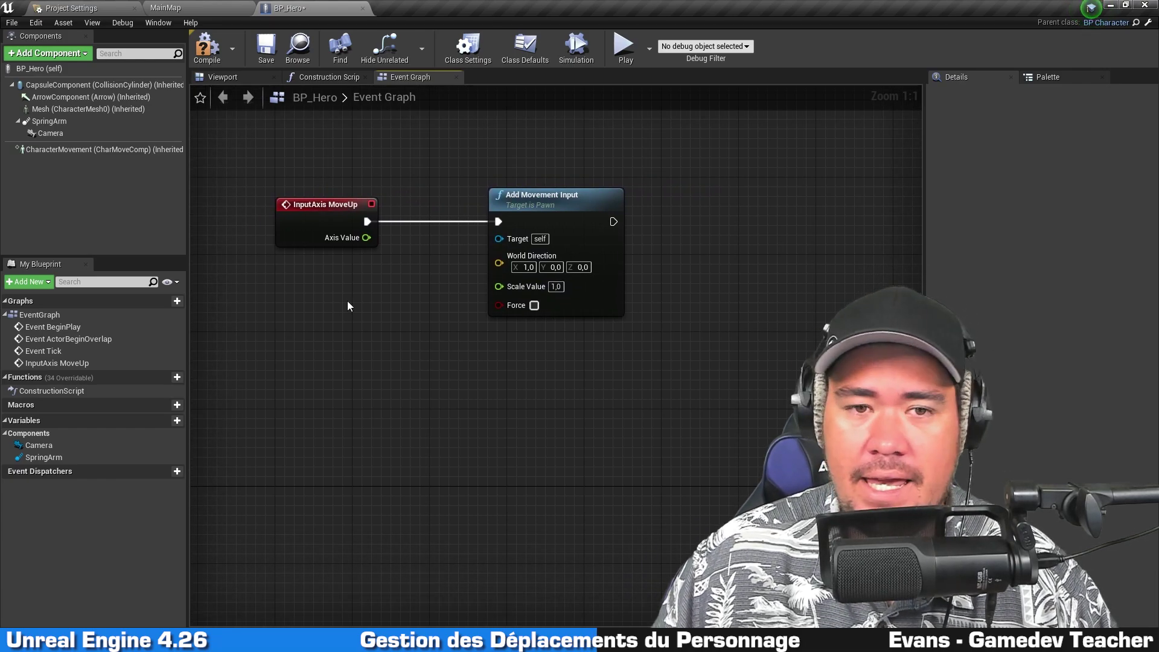
scroll(349, 298, "up", 1)
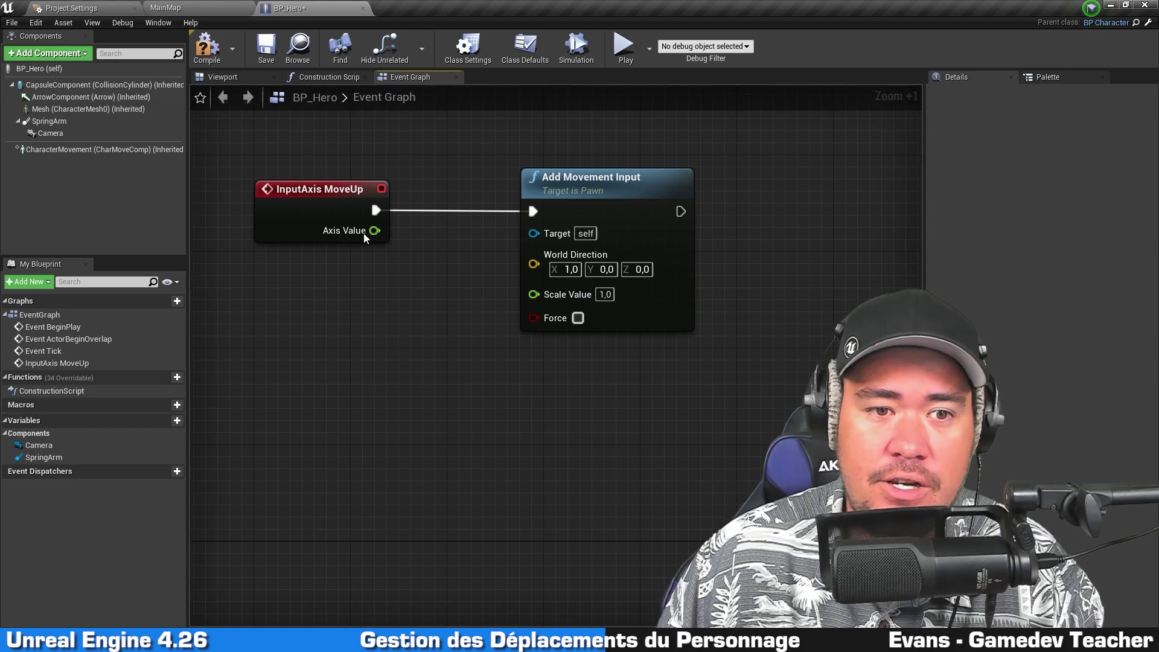
left_click_drag(375, 231, 534, 294)
left_click(323, 209)
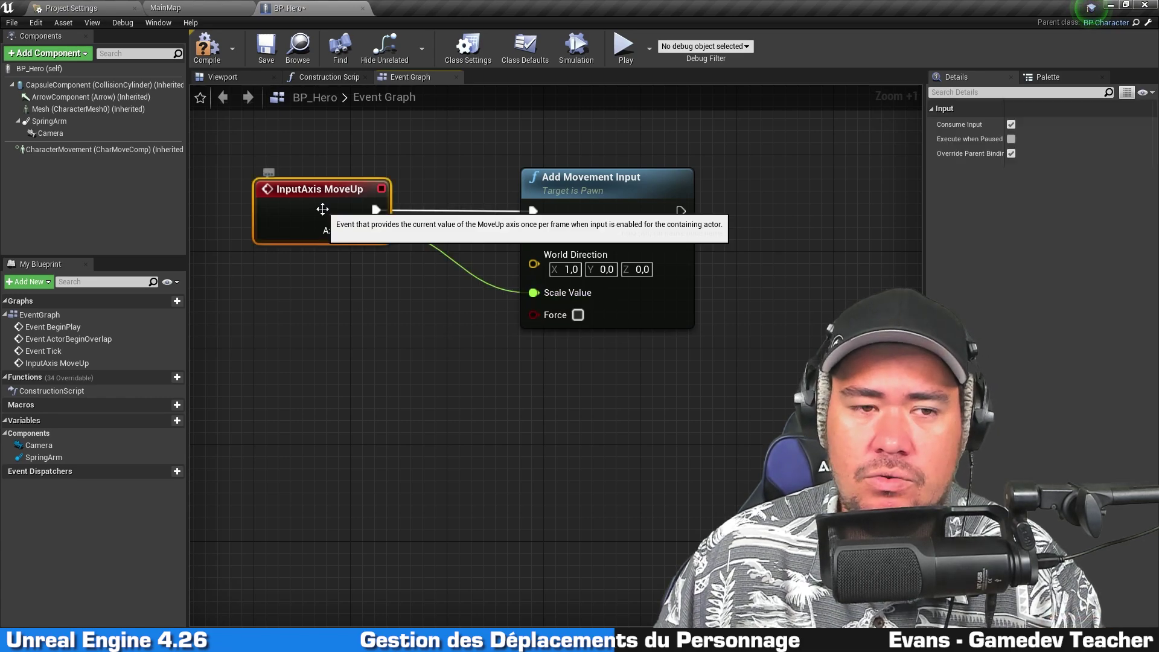
left_click_drag(277, 310, 369, 145)
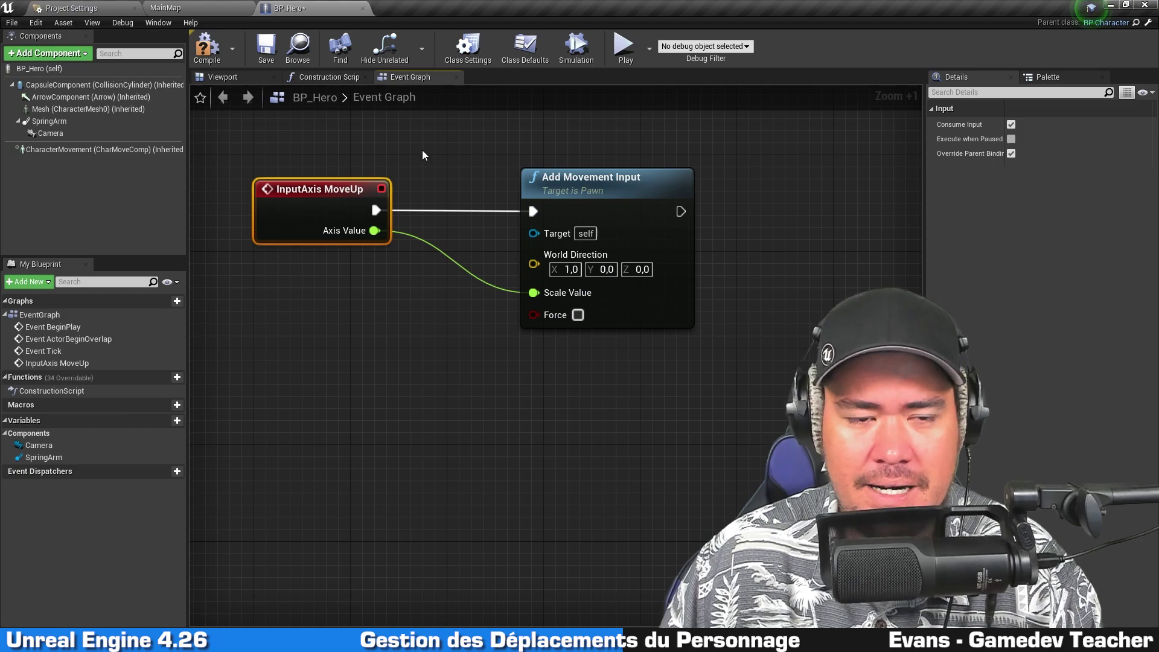
left_click_drag(374, 231, 414, 275)
left_click(344, 174)
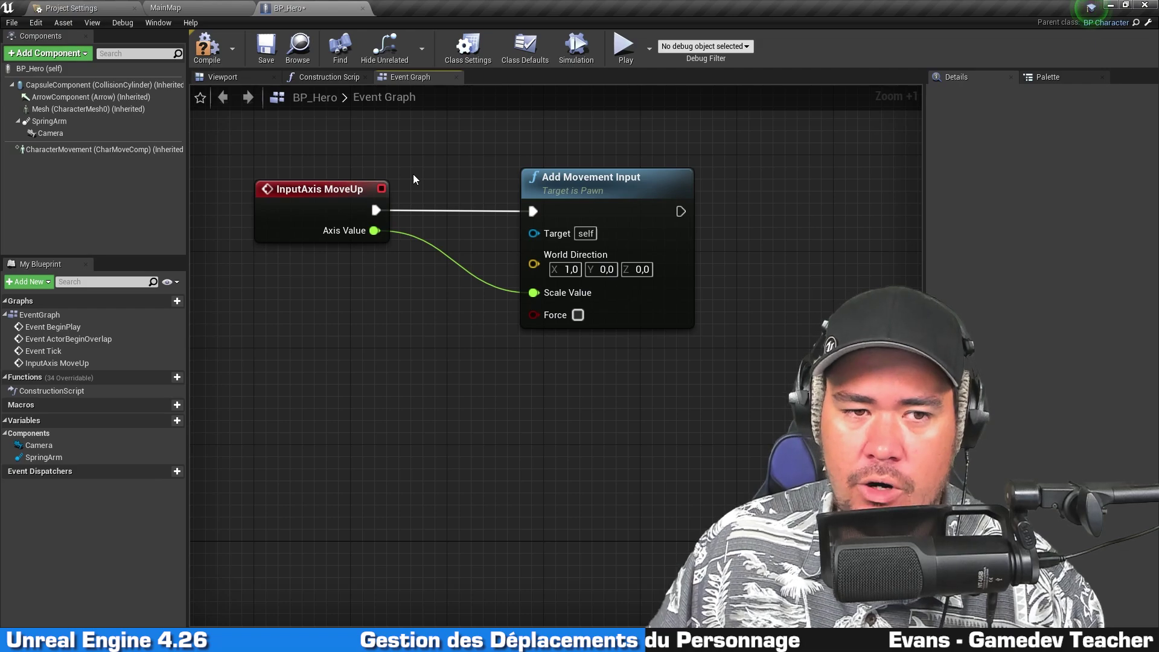
mouse_move(375, 231)
left_mouse_down()
mouse_move(509, 312)
mouse_move(389, 259)
left_mouse_up()
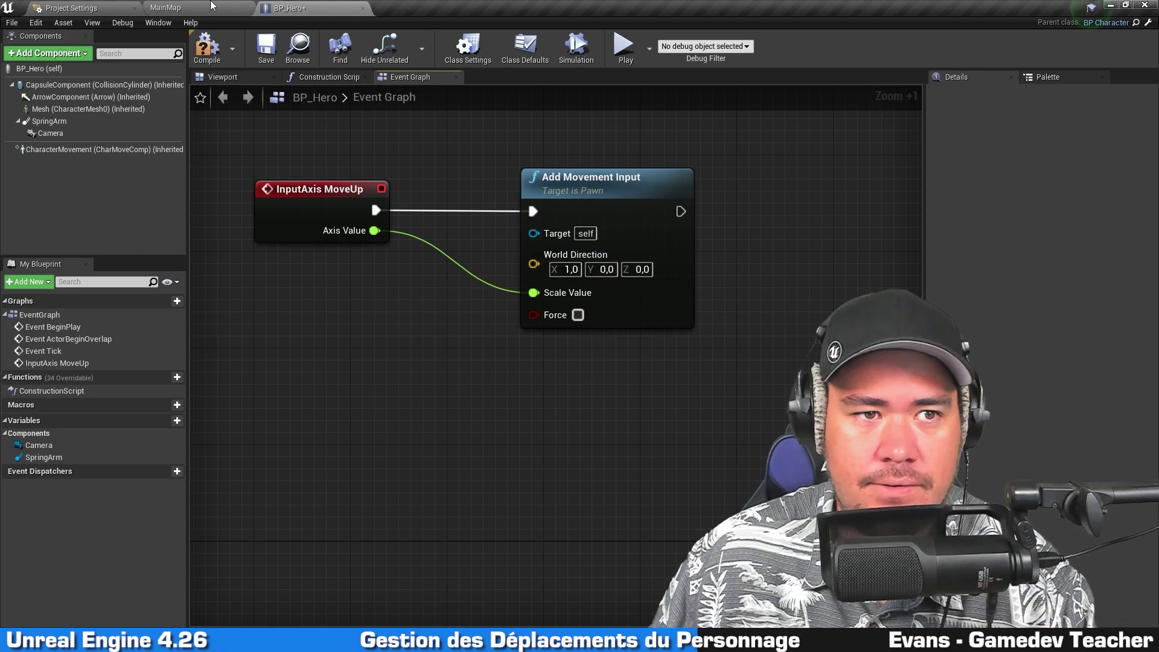
left_click(165, 7)
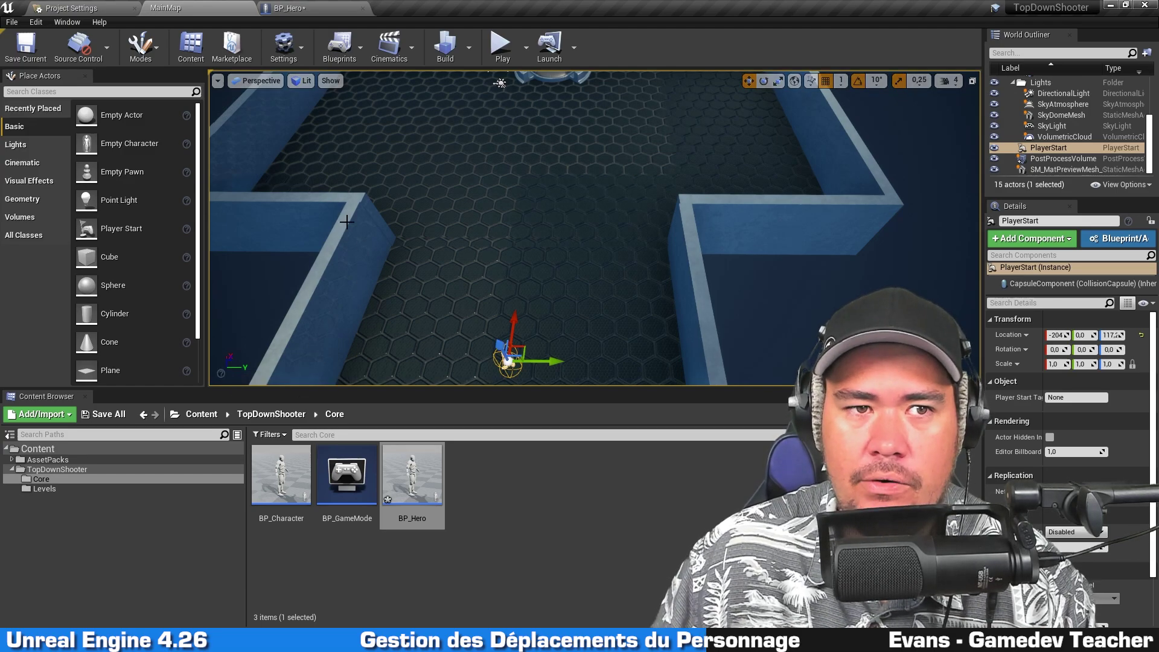
left_click(289, 7)
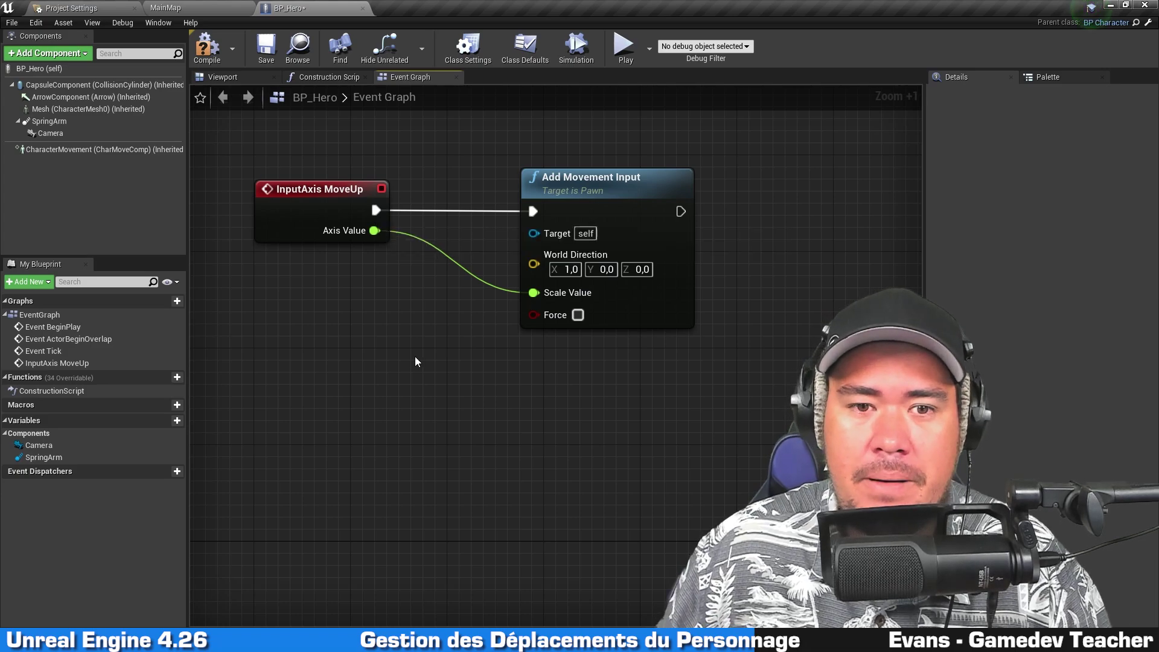
right_click_drag(415, 354, 405, 362)
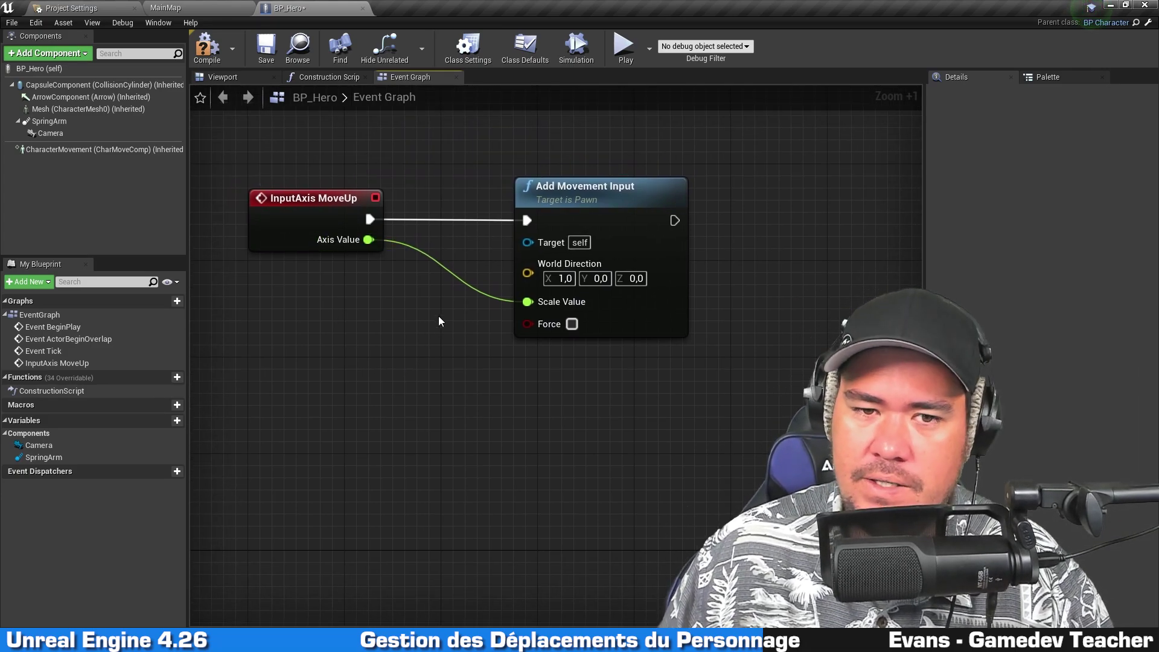
right_click_drag(411, 376, 700, 238)
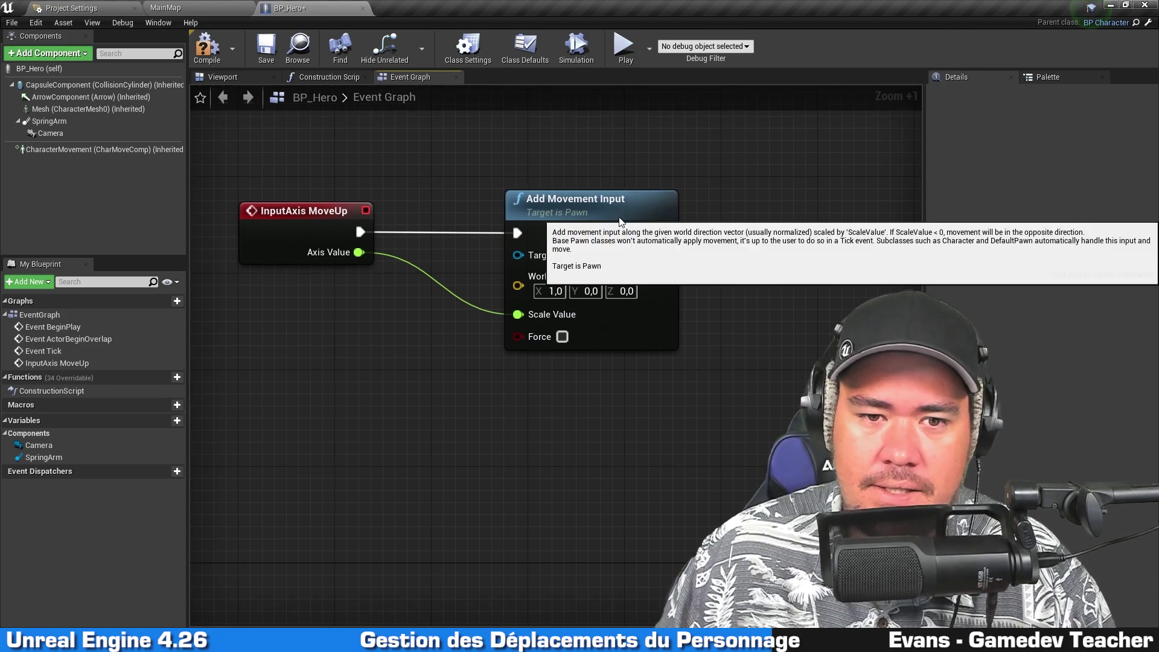
left_click(512, 283)
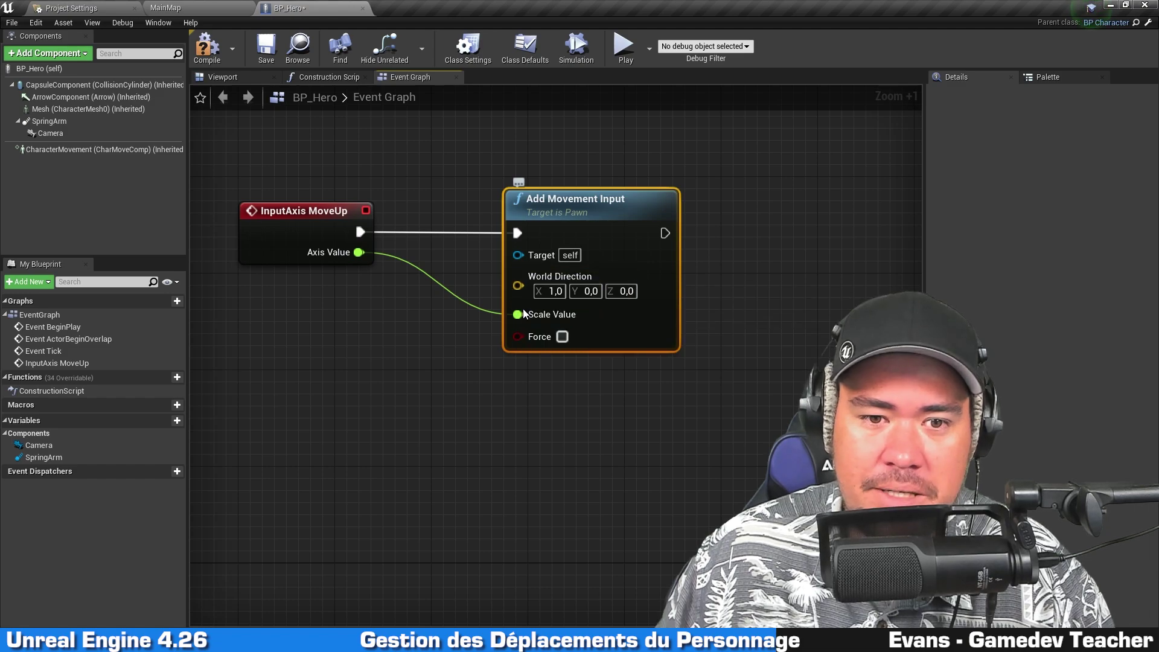
left_click(458, 382)
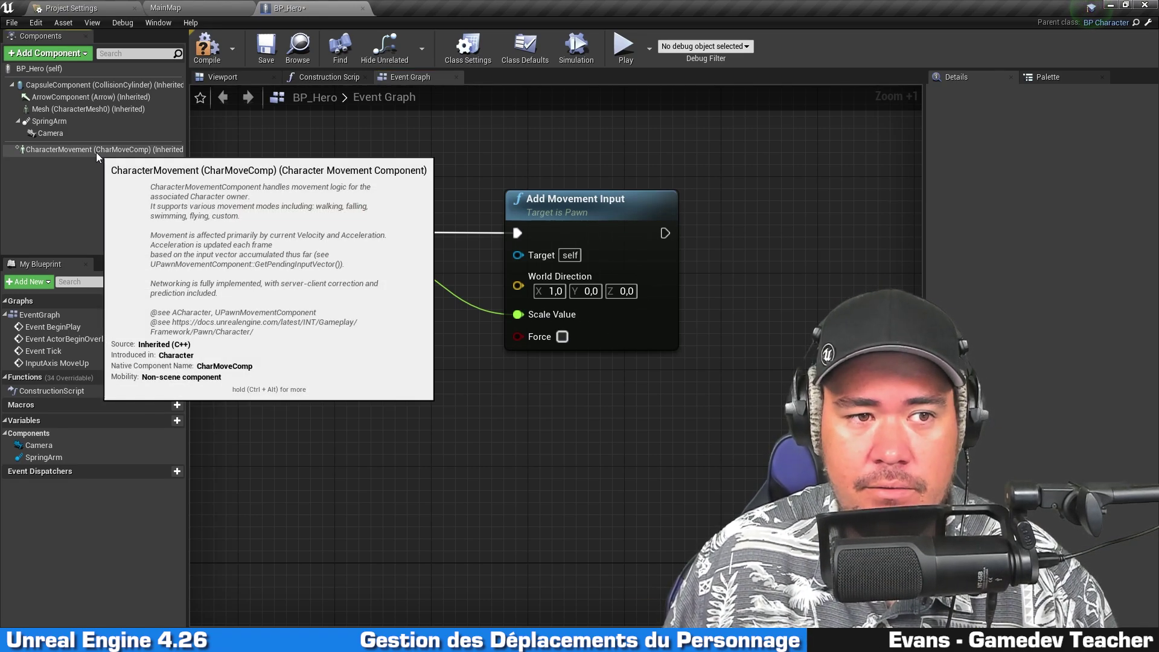
- Select CharacterMovement and scroll its Details to Walking, showing Max Walk Speed 600
left_click(96, 152)
scroll(984, 151, "down", 3)
scroll(984, 151, "down", 2)
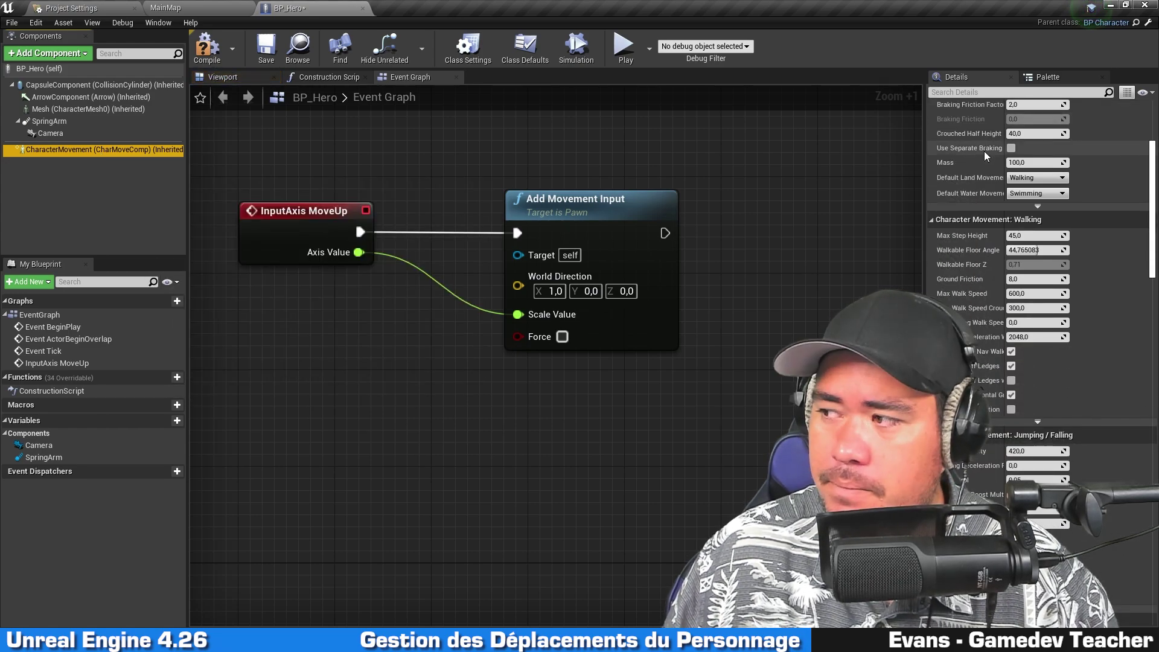
scroll(984, 151, "down", 2)
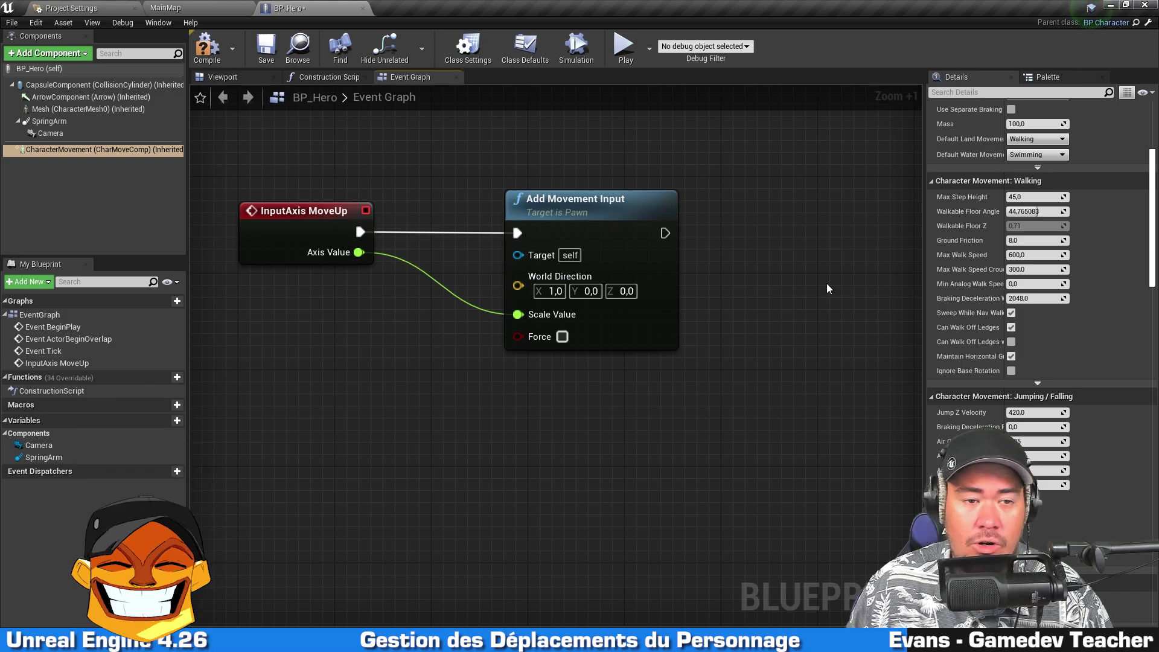
- Add an InputAxis MoveRight event node below the existing MoveUp nodes
left_click_drag(257, 335, 583, 179)
key("Home")
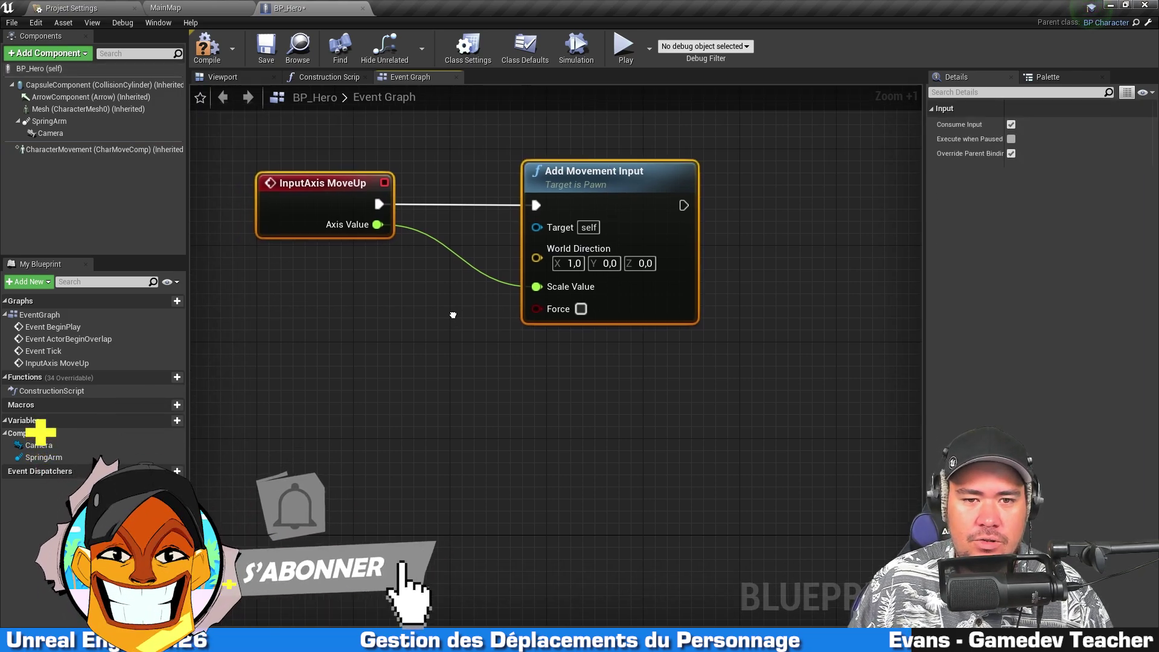
right_click(350, 392)
type("moveright")
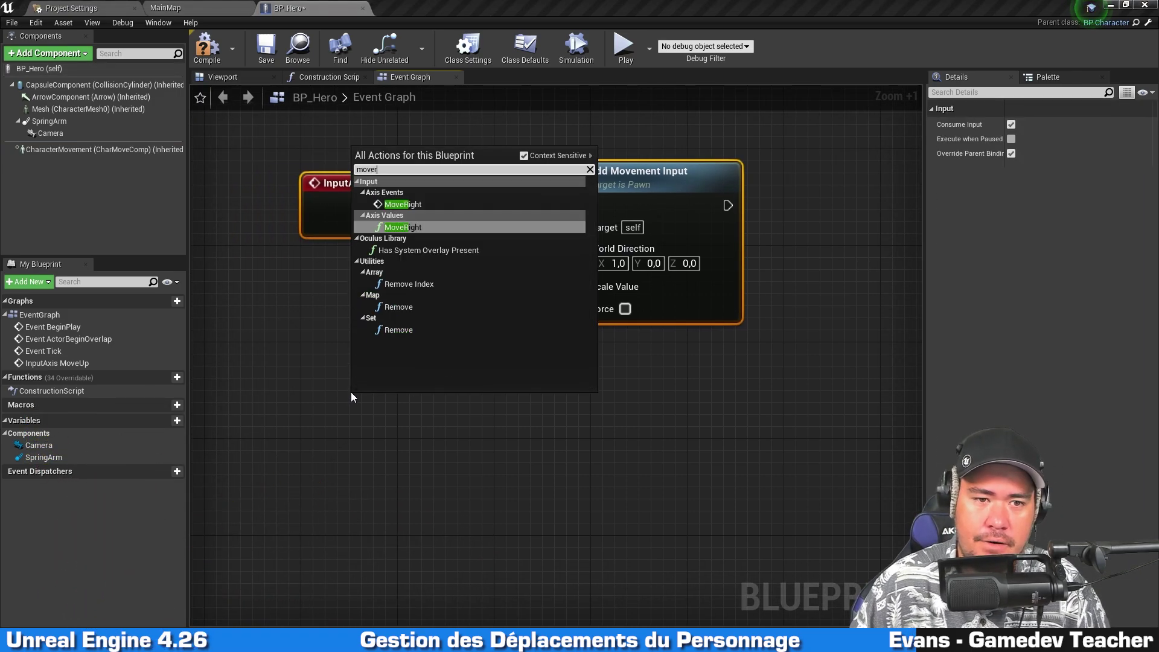
left_click(434, 205)
right_click_drag(641, 407, 668, 348)
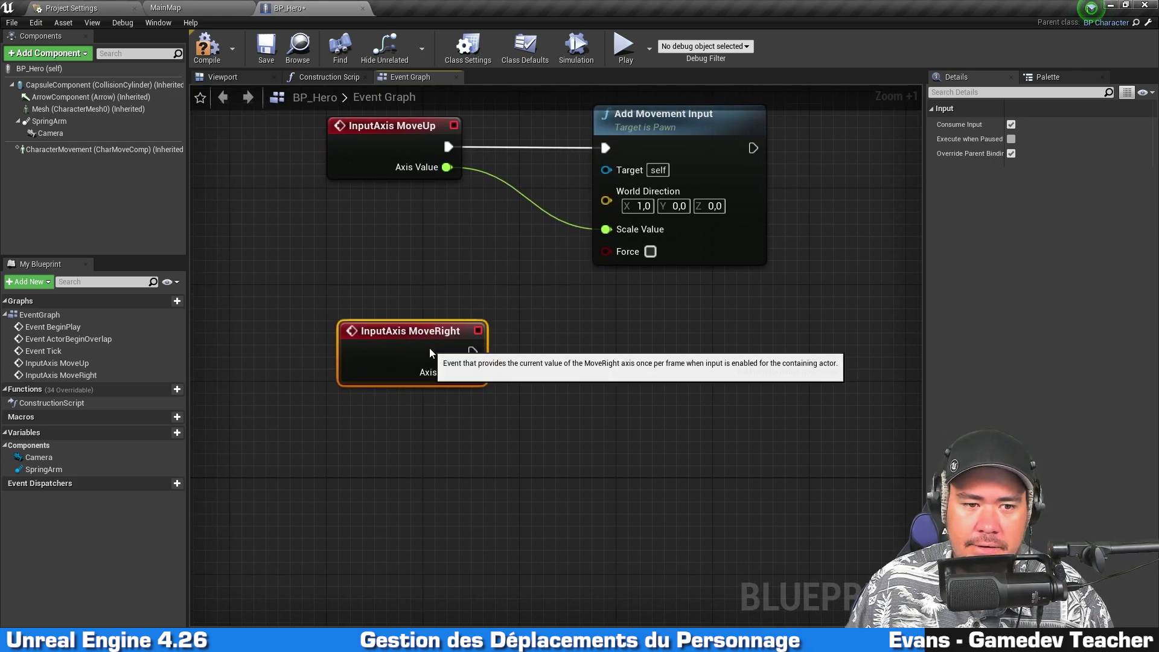
right_click_drag(524, 368, 460, 394)
- Add a Get MoveRight value node, try wiring it, then delete it as unneeded
right_click(523, 368)
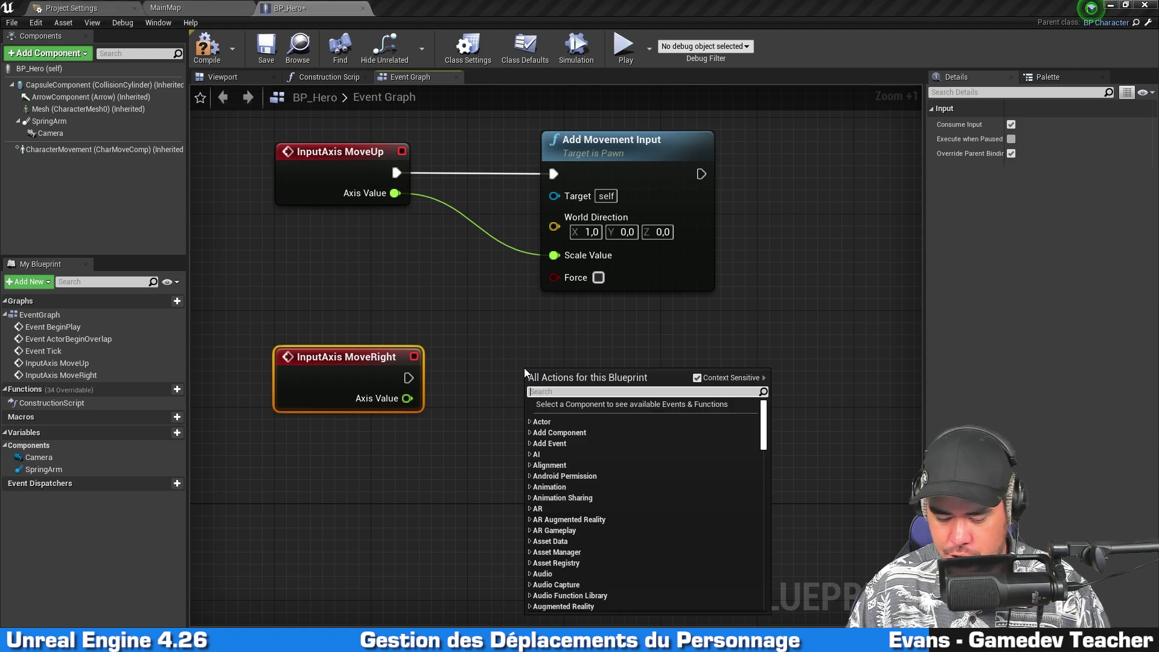
type("moverigh")
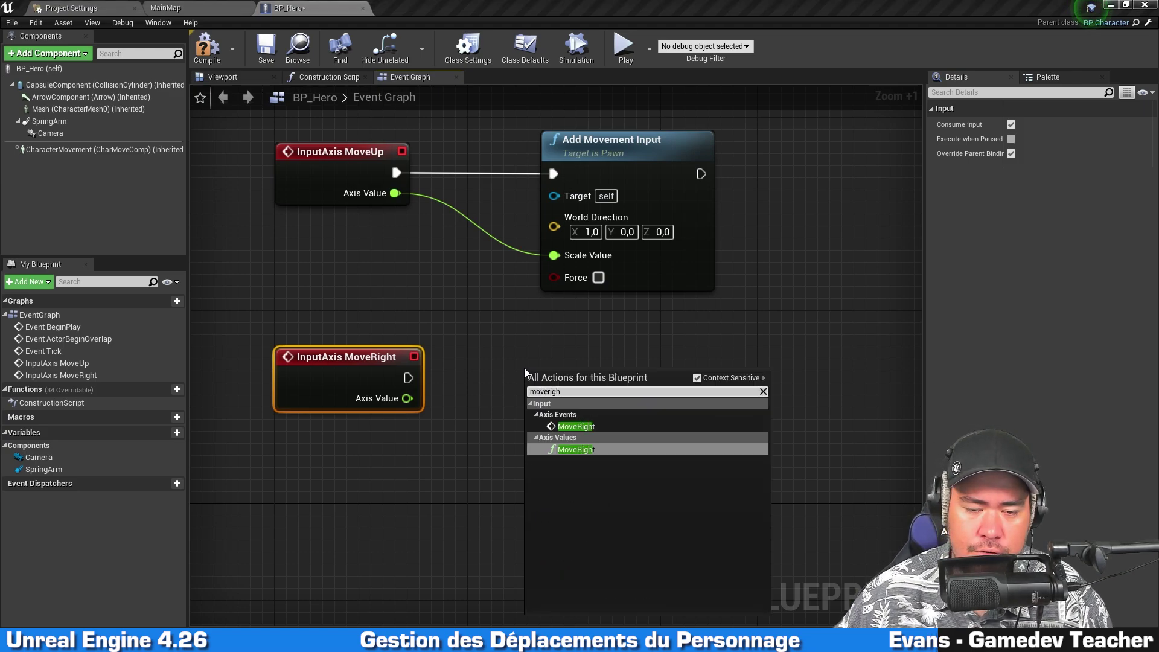
left_click(534, 449)
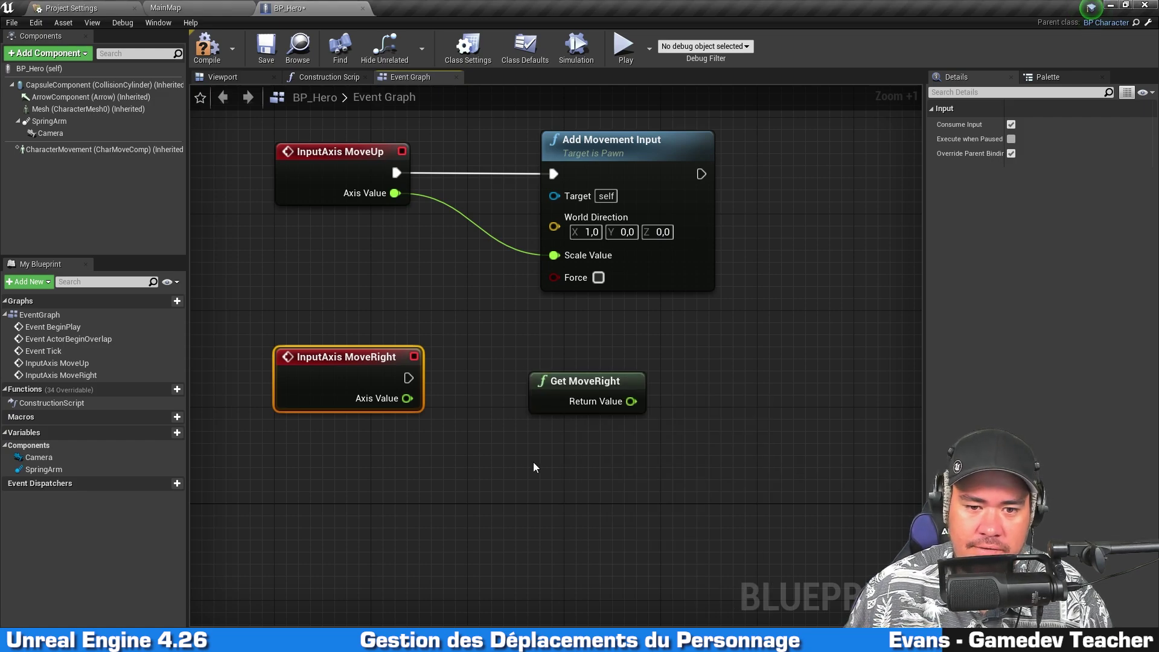
left_click(389, 471)
mouse_move(546, 395)
left_mouse_down()
mouse_move(556, 441)
mouse_move(386, 480)
left_mouse_up()
left_click_drag(505, 479, 725, 433)
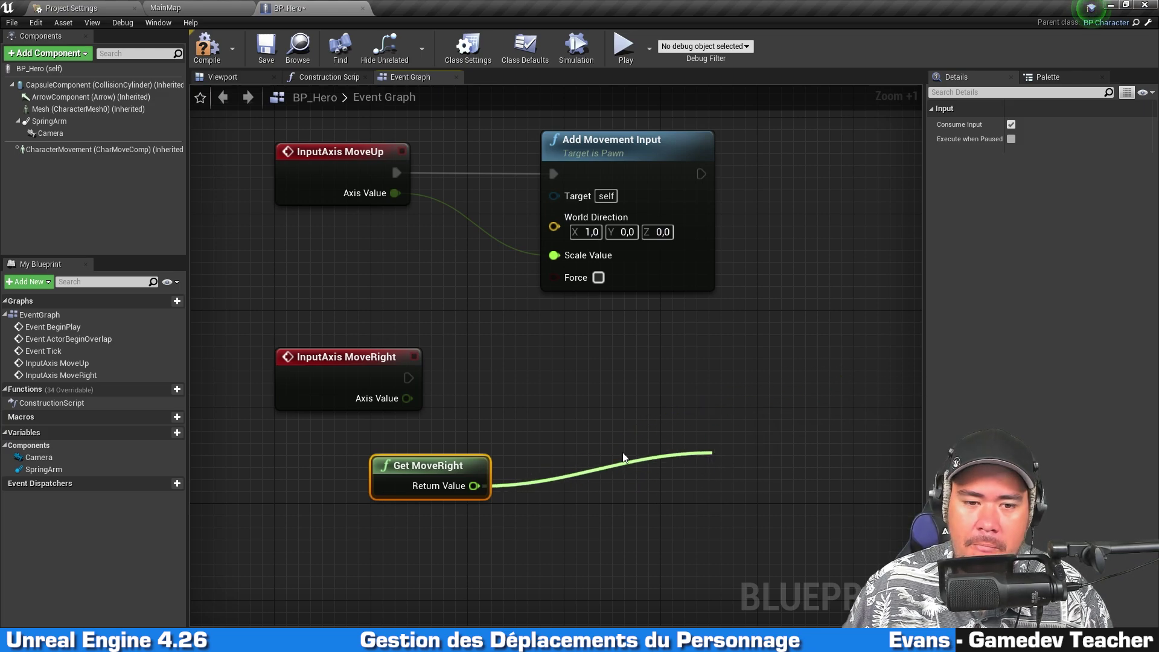
left_click_drag(678, 448, 705, 458)
key("Escape")
mouse_move(473, 455)
left_mouse_down()
mouse_move(621, 444)
mouse_move(657, 407)
left_mouse_up()
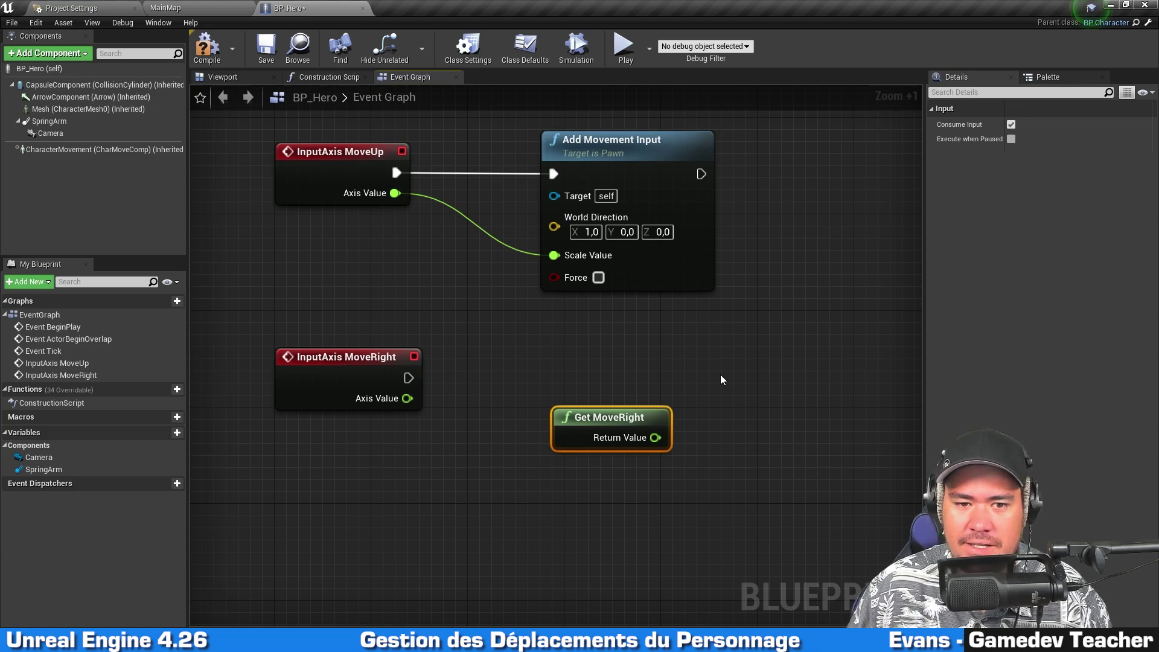
key("Delete")
- Add a second Add Movement Input node and wire MoveRight's execution into it
left_click(372, 364)
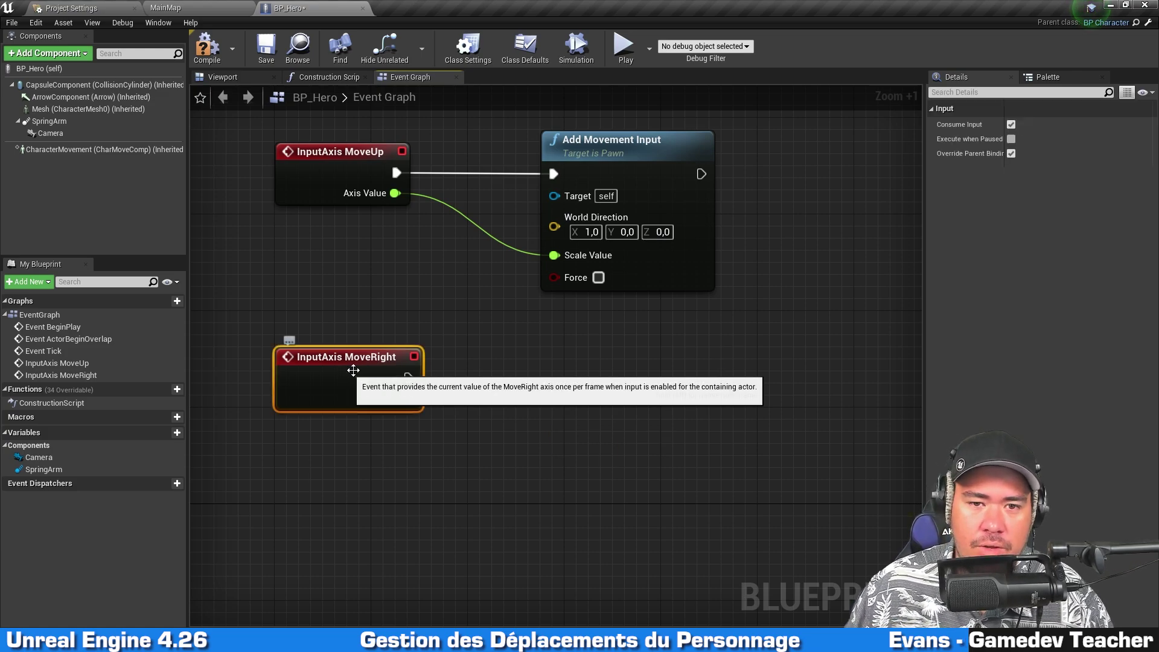
right_click(557, 374)
type("addmovemen")
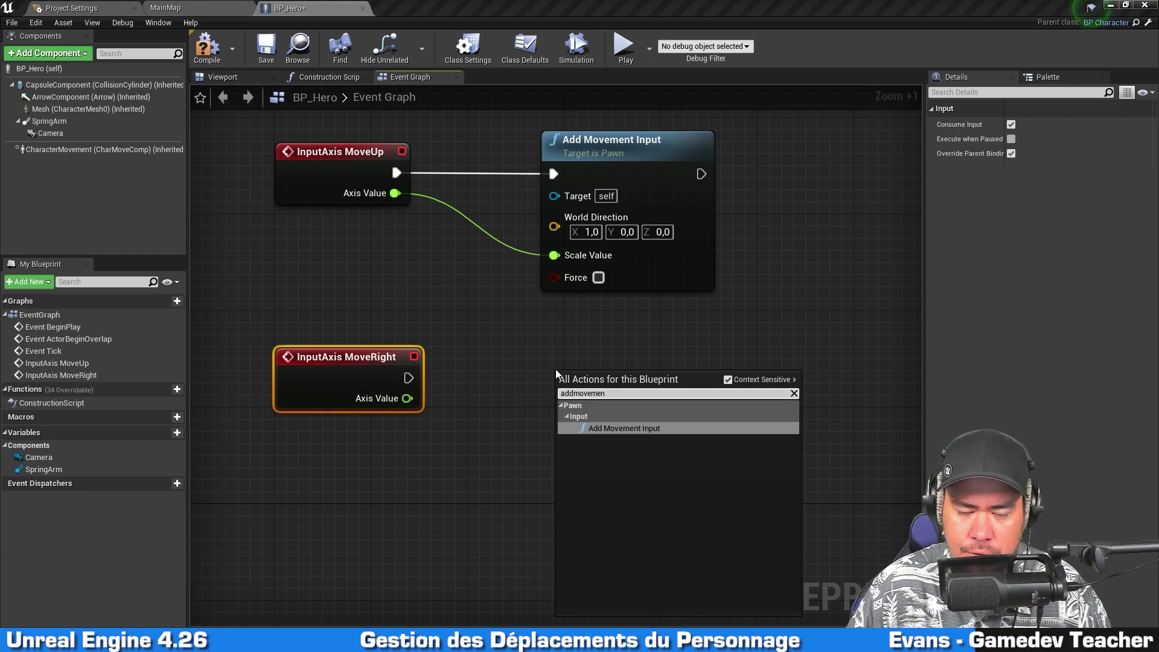
key("Return")
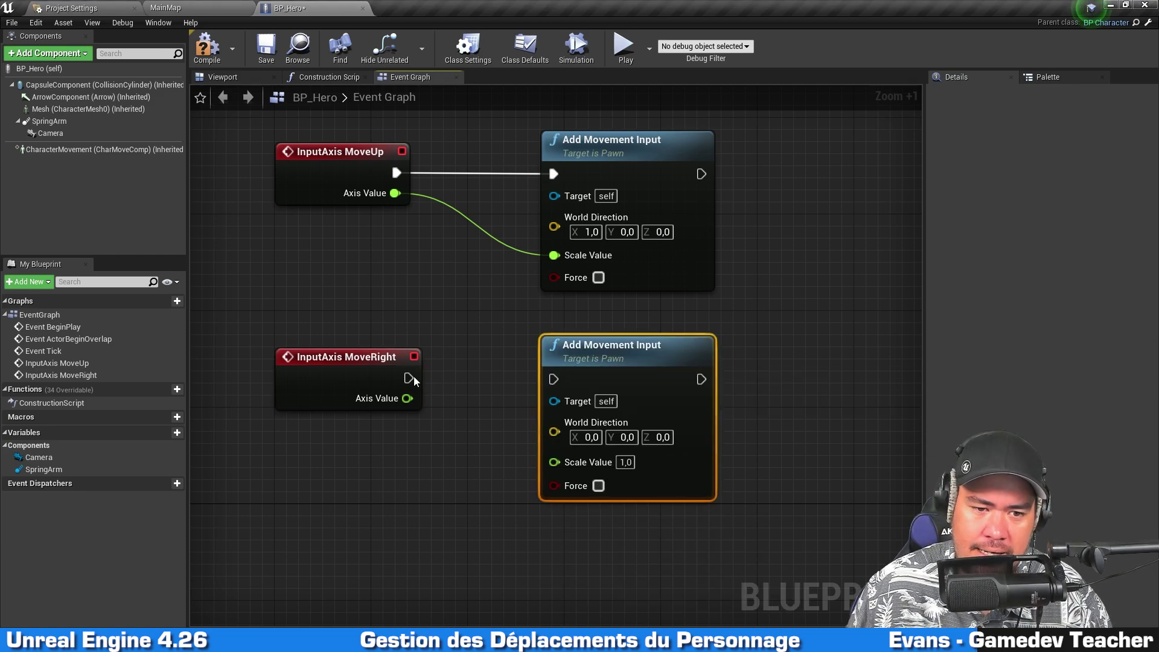
left_click_drag(399, 379, 552, 382)
- Expand MoveRight in the Input settings to review its D, Q and left thumbstick X keys
left_click(71, 8)
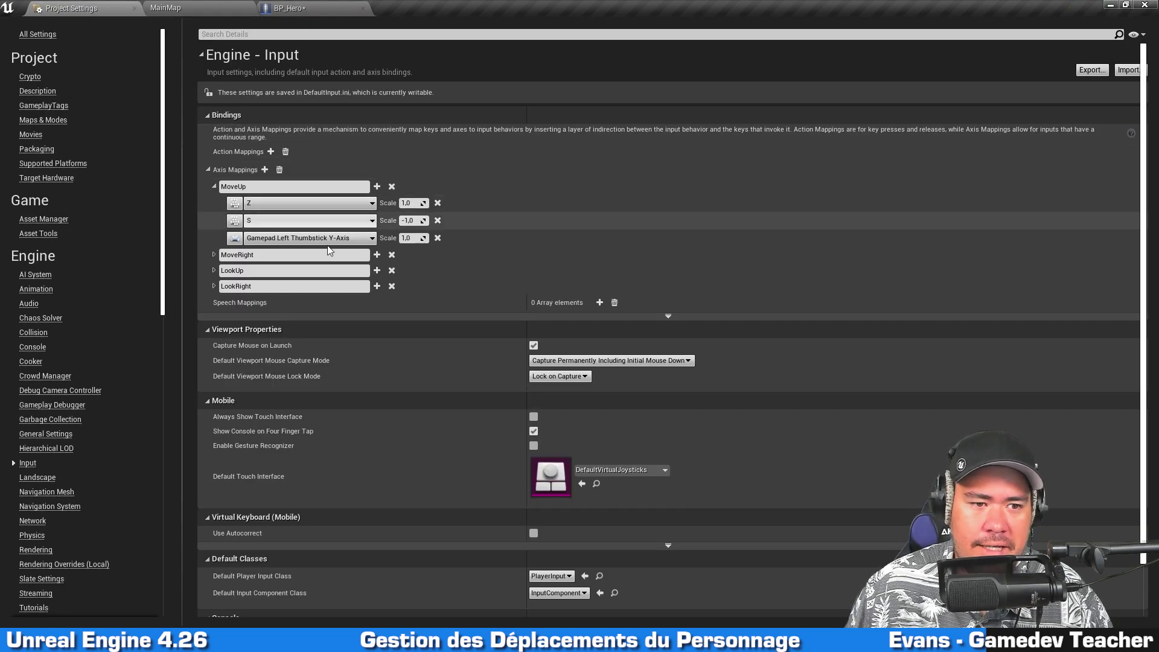
left_click(214, 255)
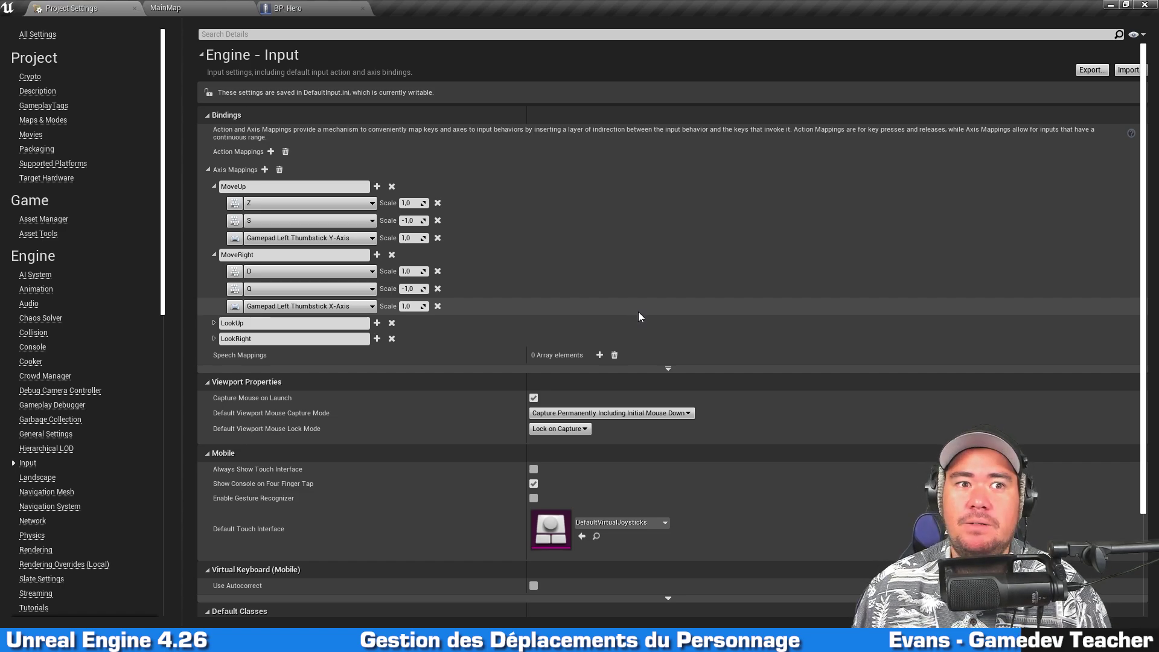
left_click(318, 5)
- Inspect the MoveRight event and its second Add Movement Input node in BP_Hero
right_click_drag(738, 346, 737, 319)
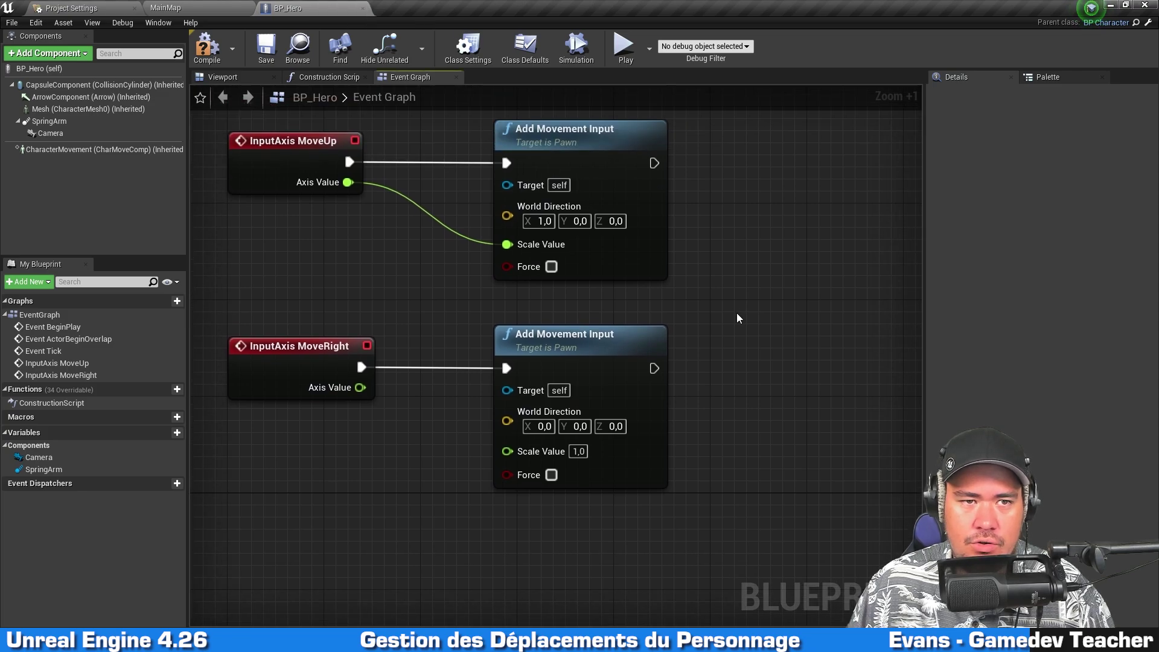
left_click(314, 362)
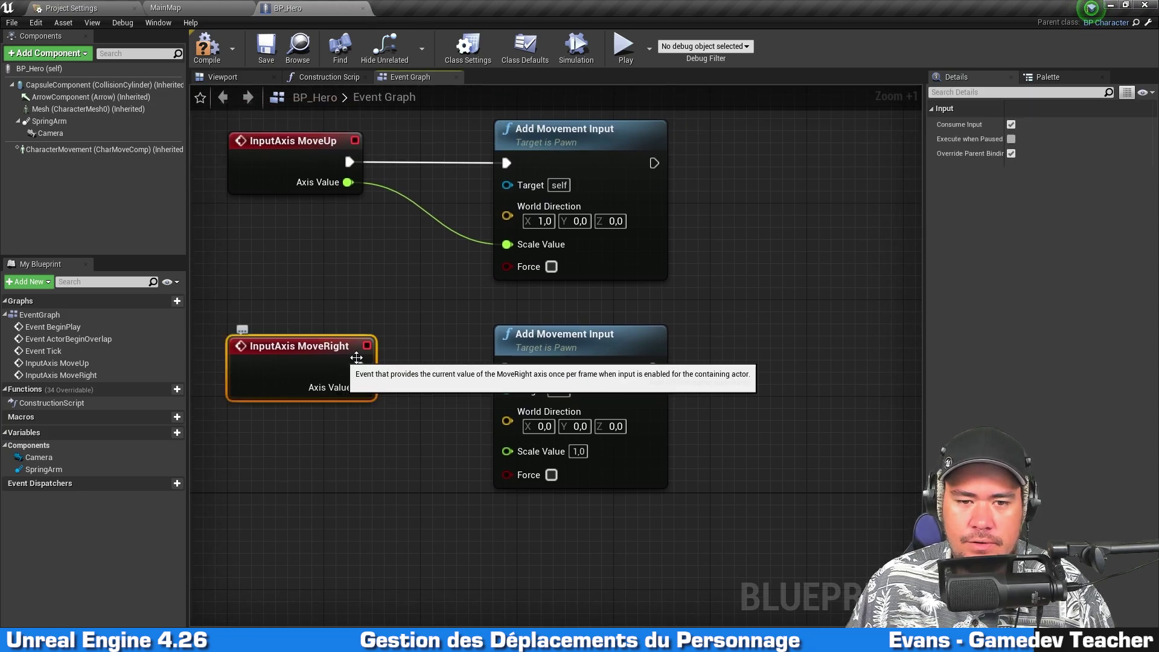
left_click(603, 350)
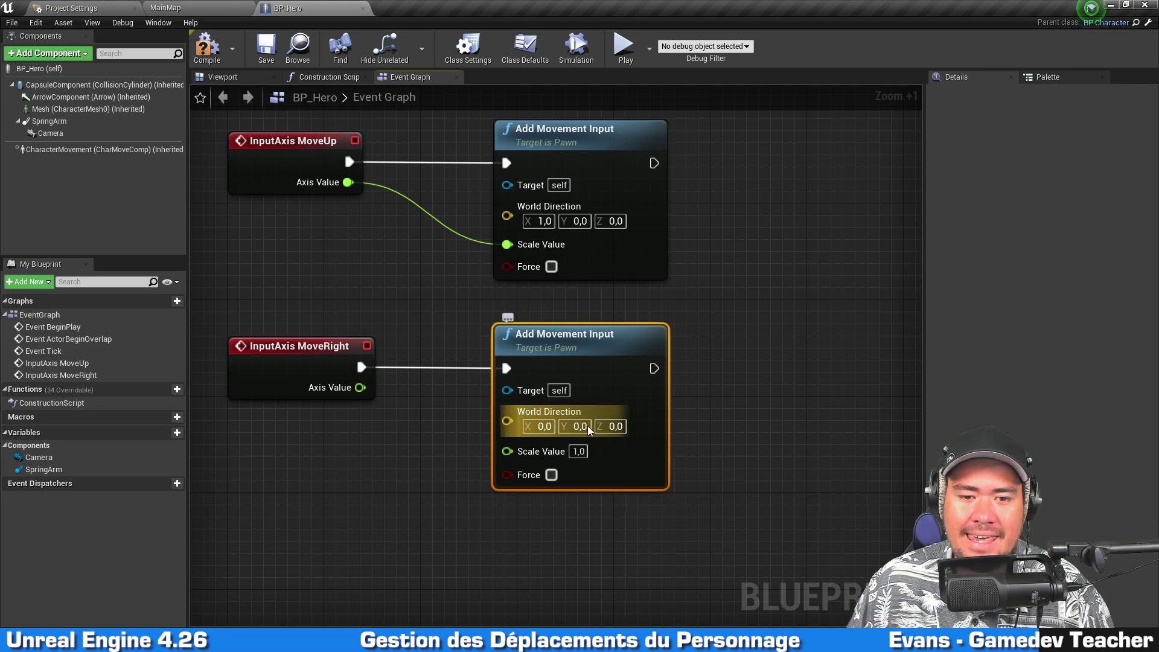
left_click(861, 335)
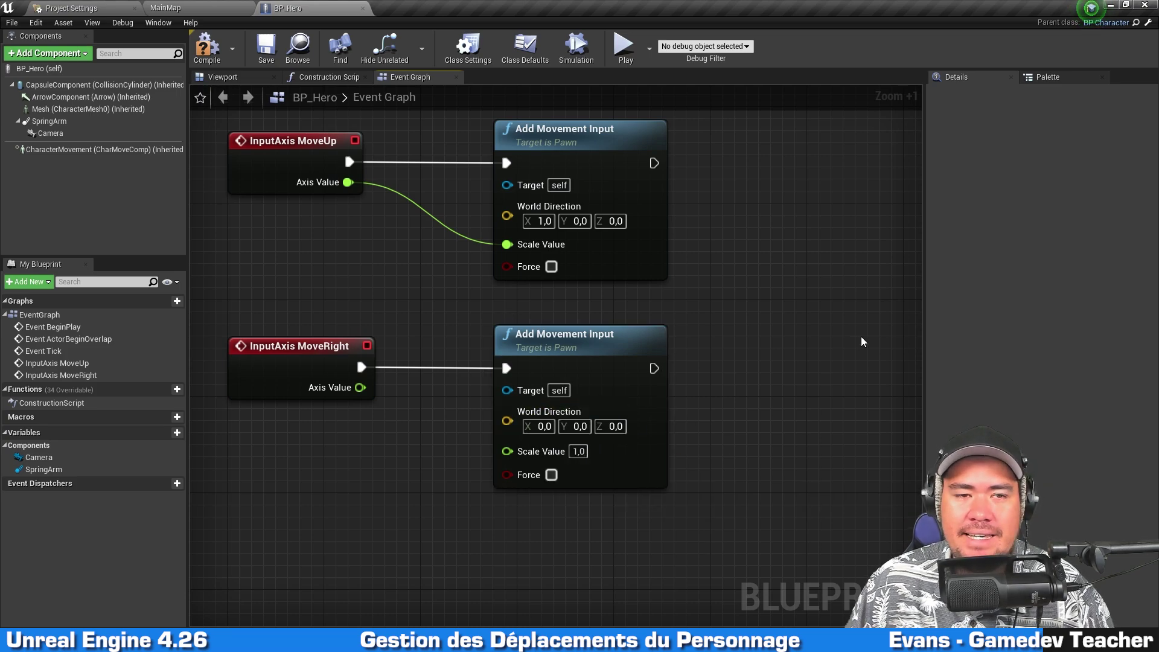
right_click_drag(556, 260, 567, 270)
left_click(194, 8)
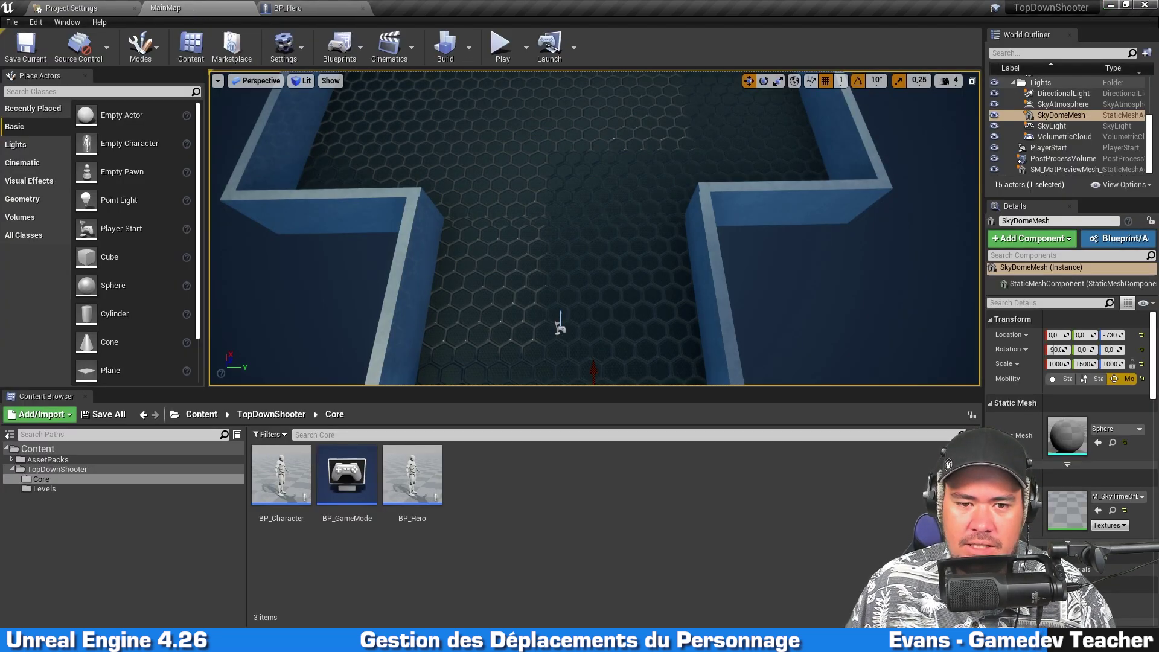
- Orbit the level viewport around the corridor to inspect its end and walls from above
left_click_drag(556, 323, 564, 179)
right_click_drag(283, 376, 283, 350)
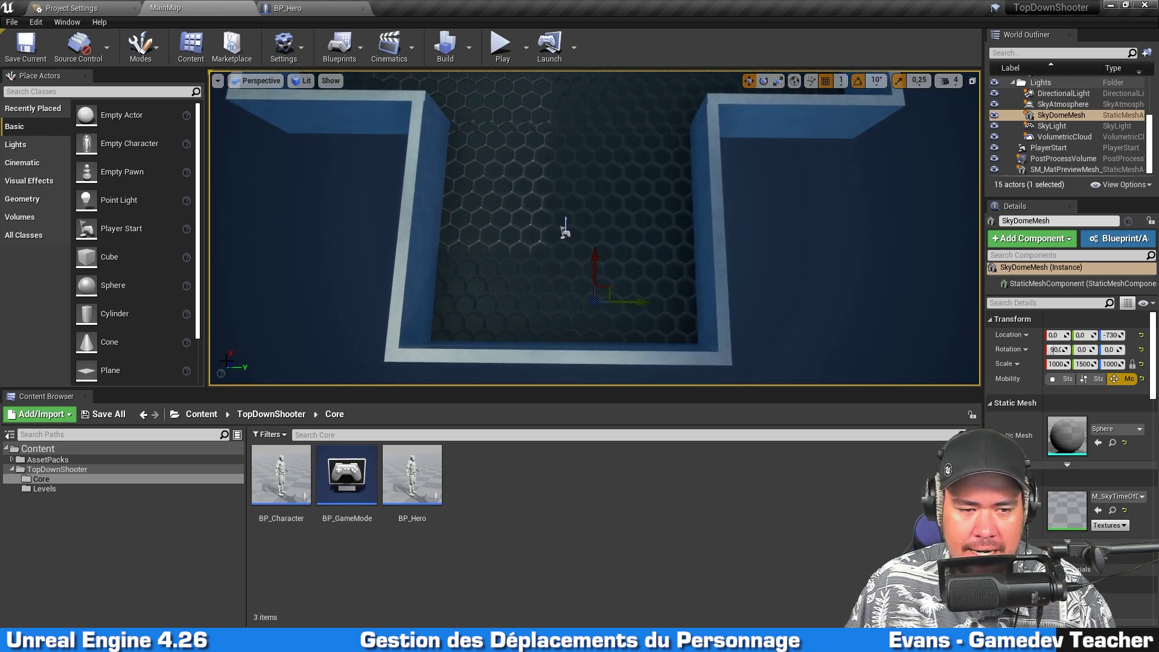
right_click_drag(263, 344, 284, 329)
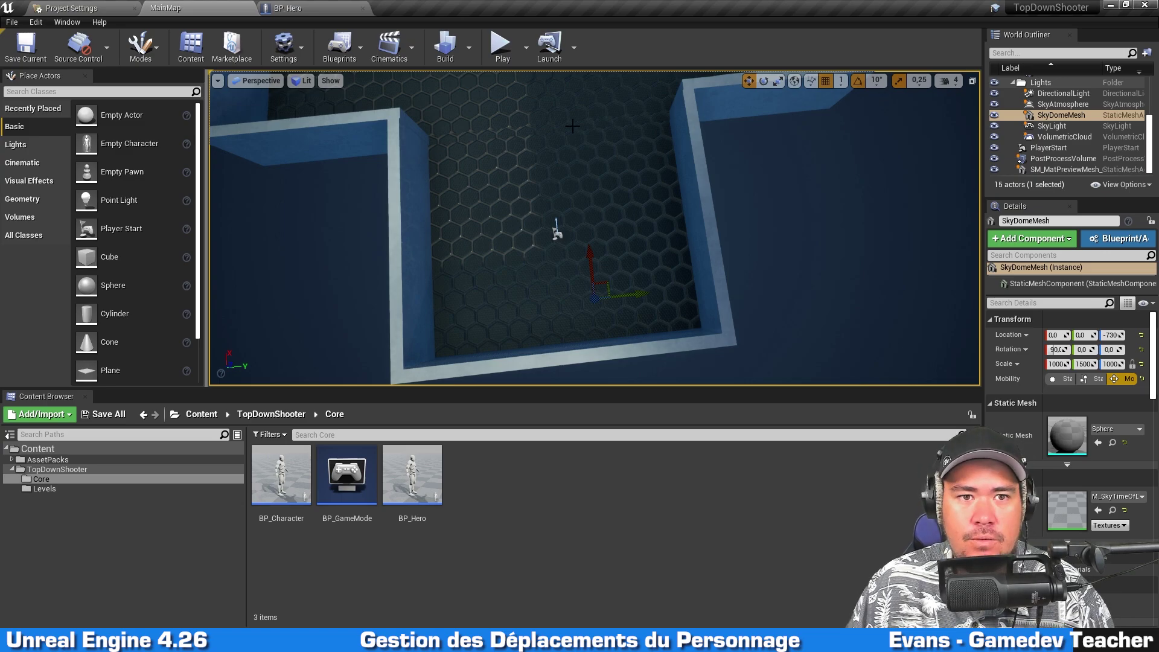
- Set the second Add Movement Input's World Direction Y to 1 and drive its Scale Value from MoveRight's Axis Value
left_click(332, 5)
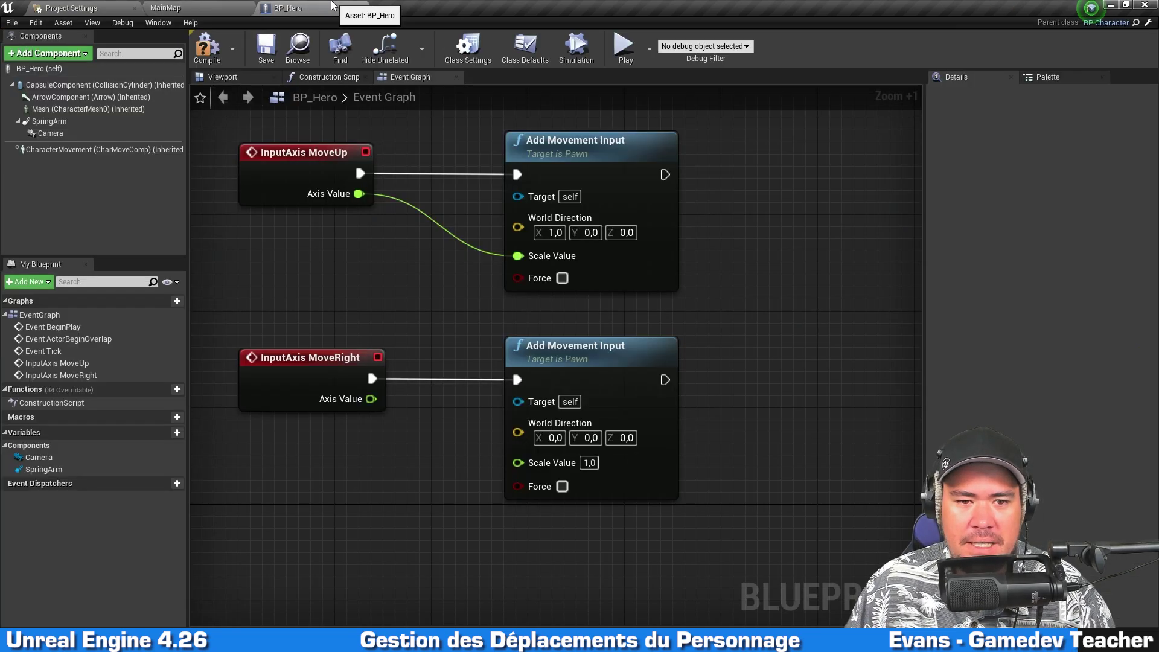
left_click(588, 437)
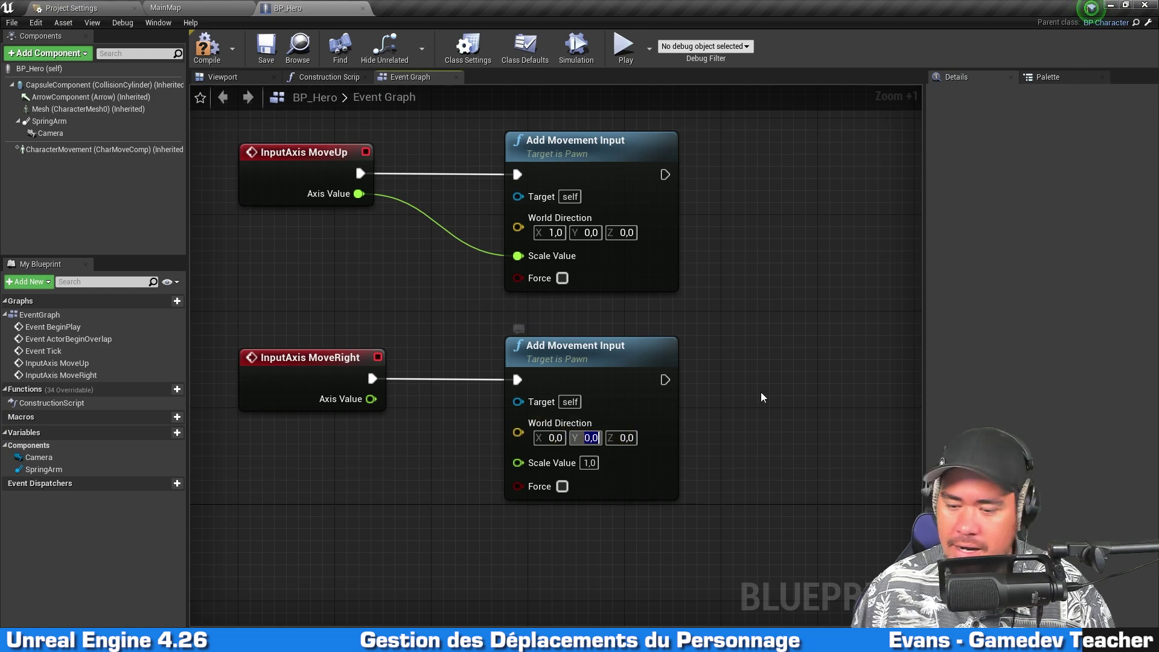
type("1")
key("Return")
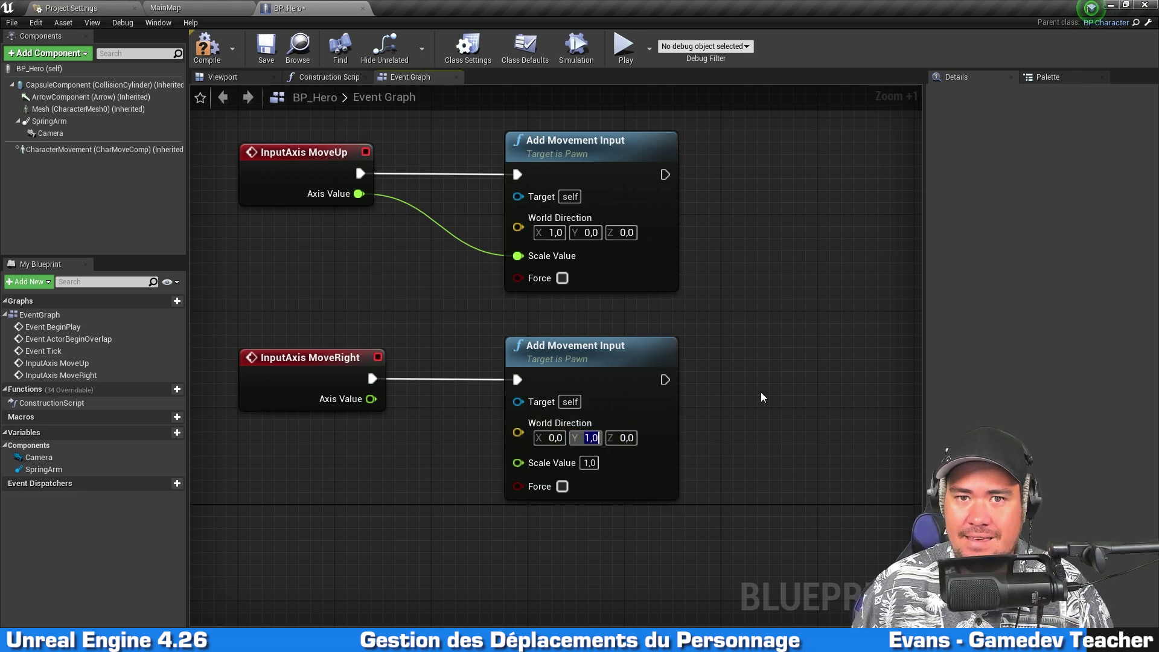
left_click(780, 354)
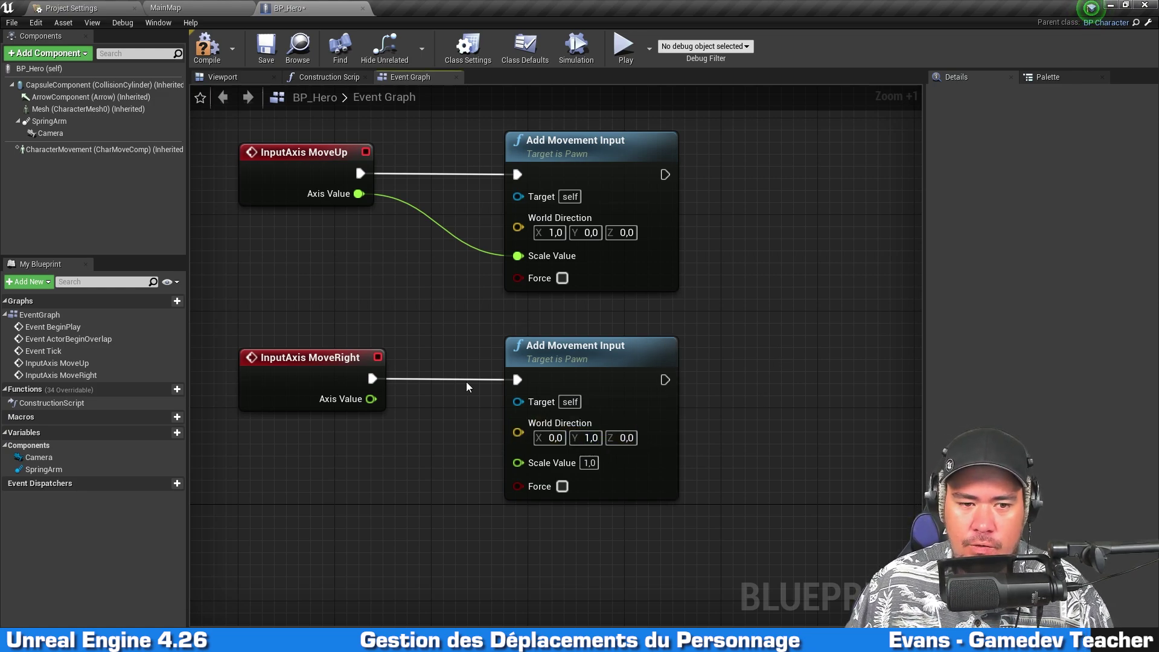
left_click_drag(370, 398, 517, 461)
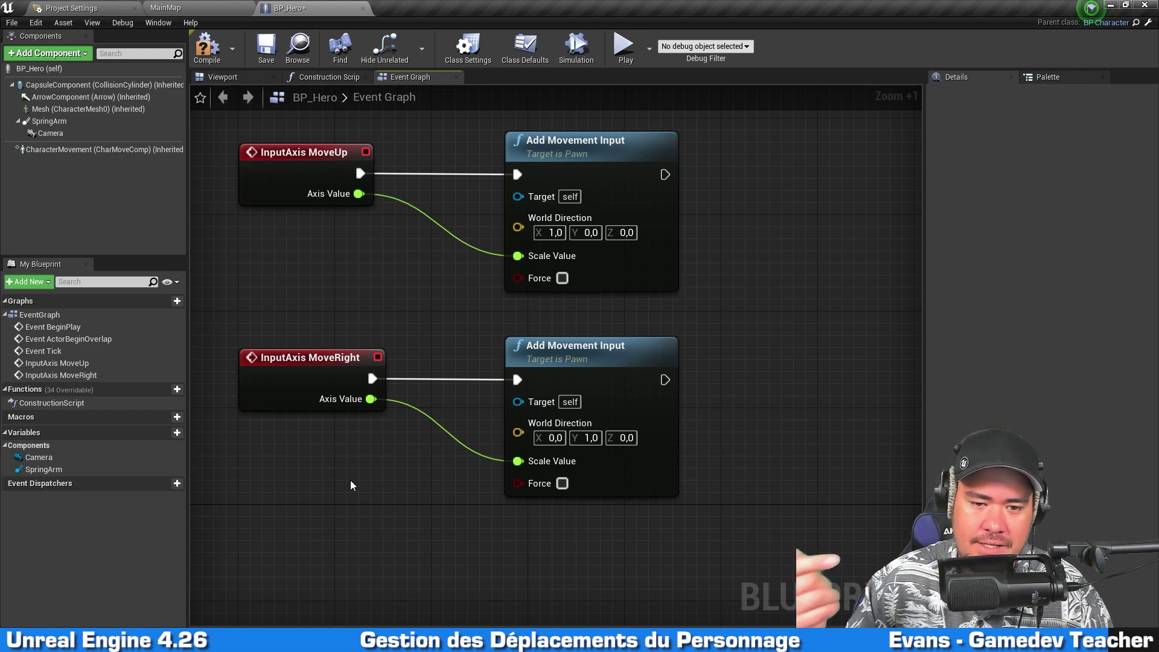
- Wrap the four movement nodes in a 'Gère les déplacements' comment, compile BP_Hero, and go back to MainMap
scroll(393, 507, "down", 2)
left_click_drag(455, 517, 583, 299)
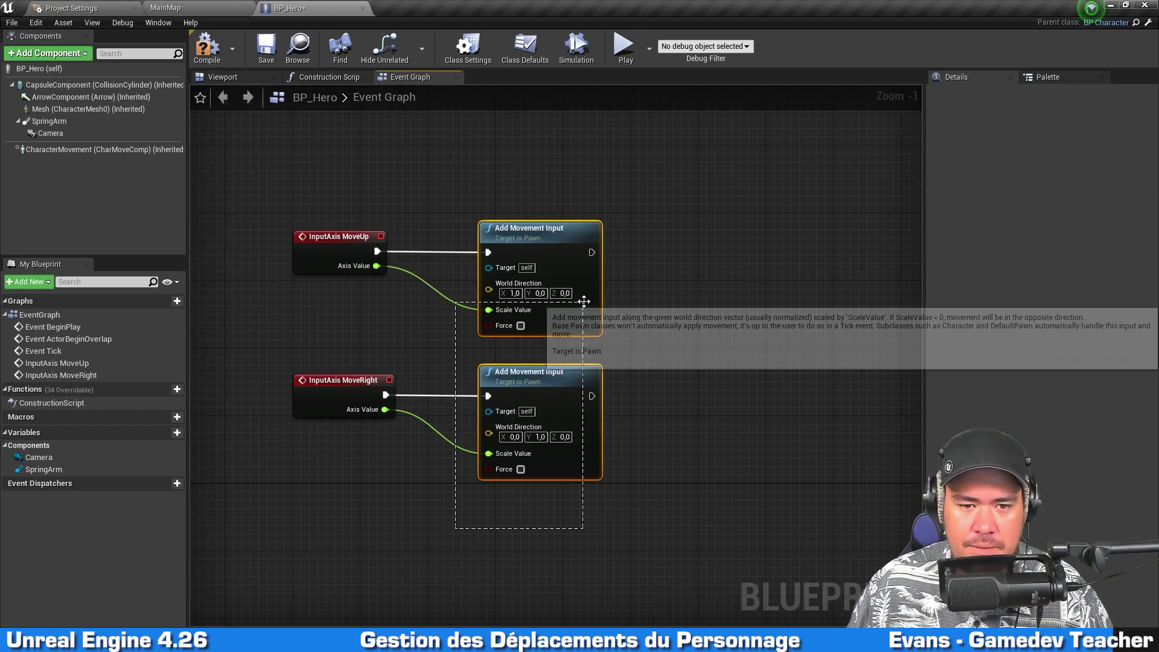
scroll(585, 306, "up", 1)
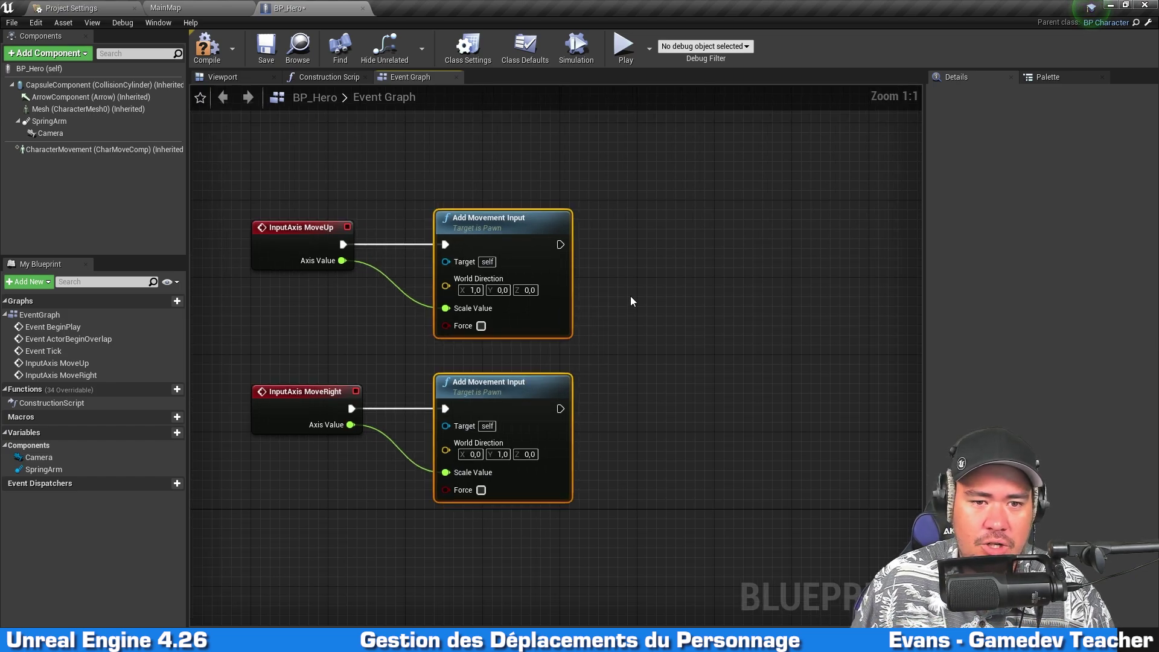
right_click_drag(630, 296, 717, 303)
left_click_drag(670, 190, 304, 503)
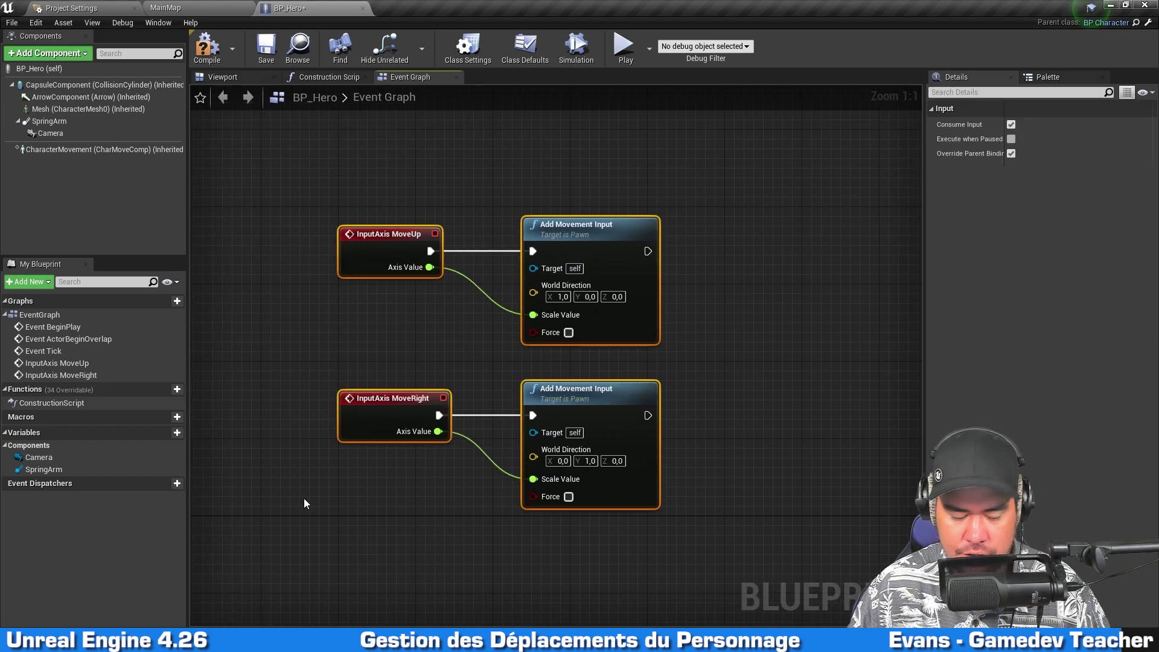
key("c")
type("Gè")
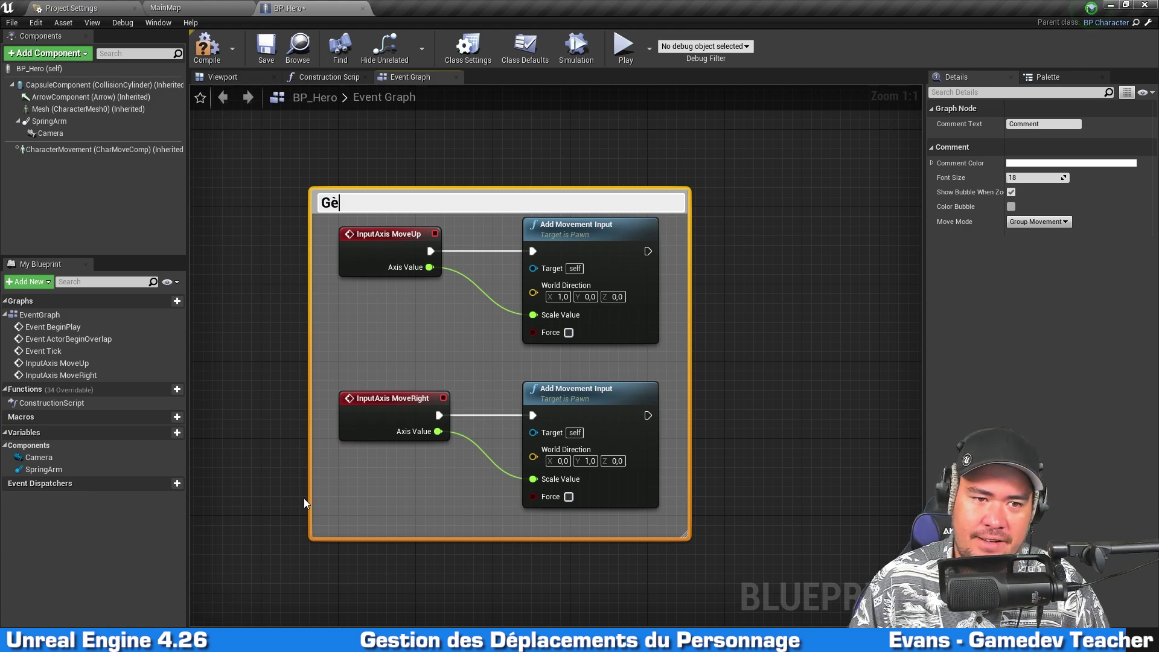
type("re les déplacements")
key("Return")
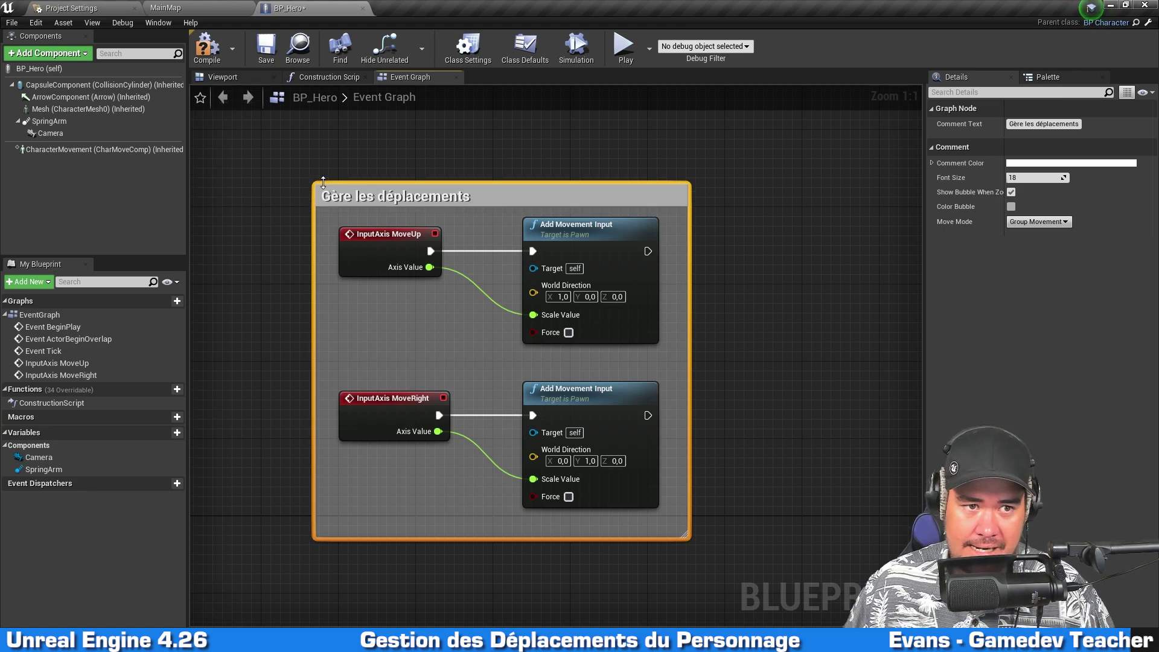
left_click(212, 58)
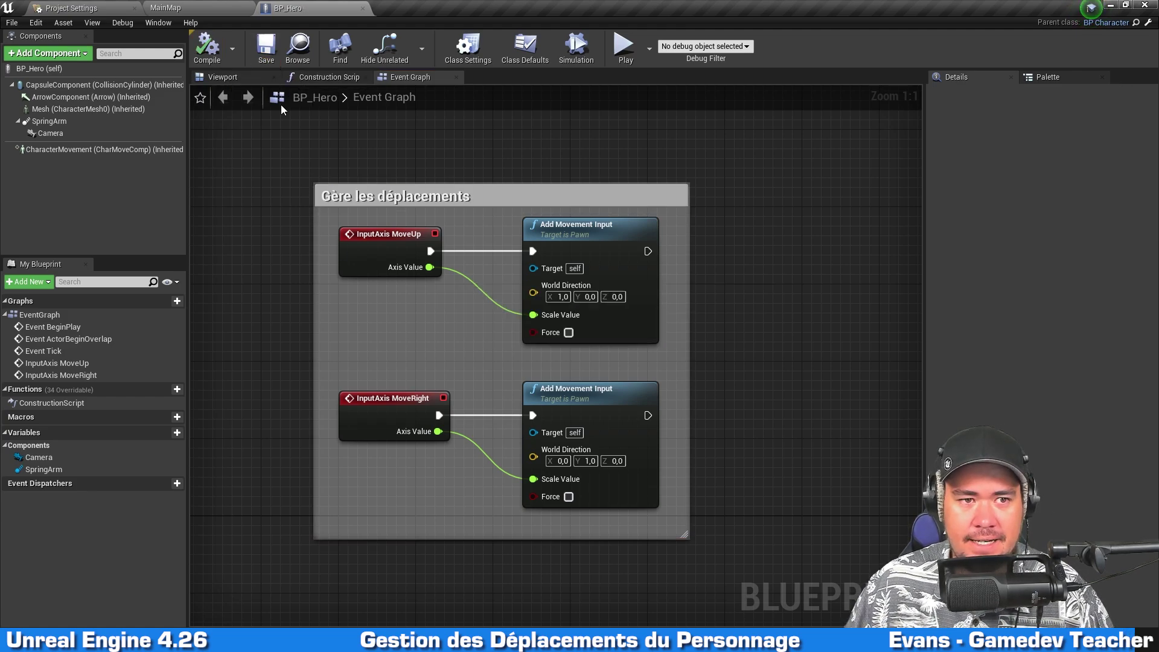
left_click(169, 8)
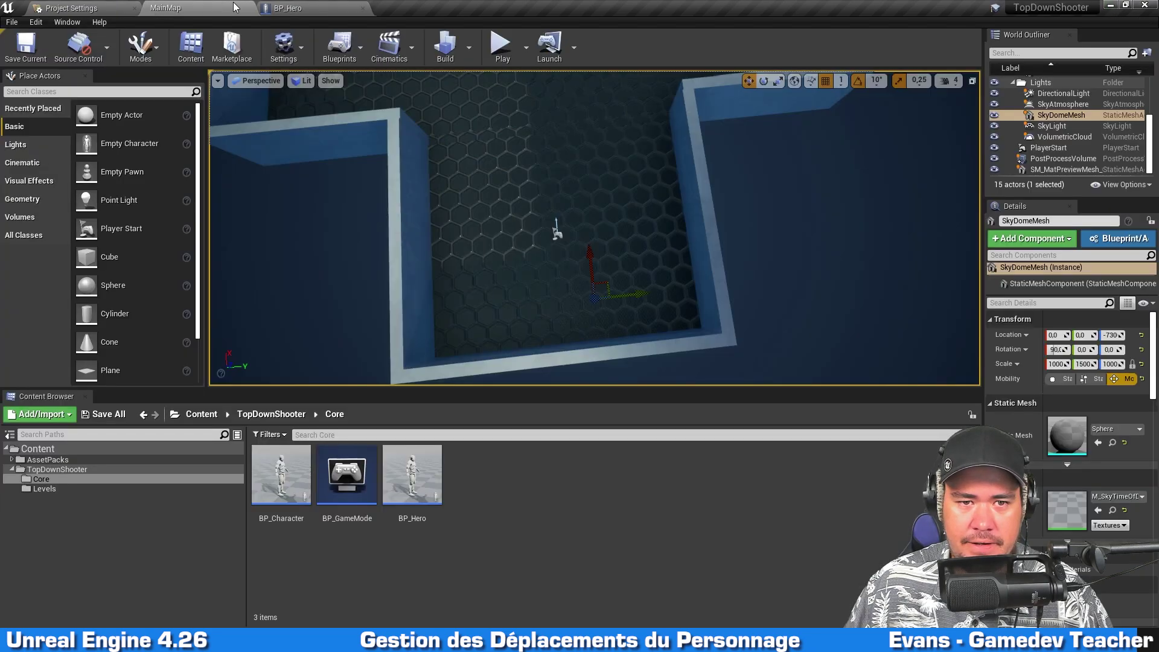
left_click(513, 46)
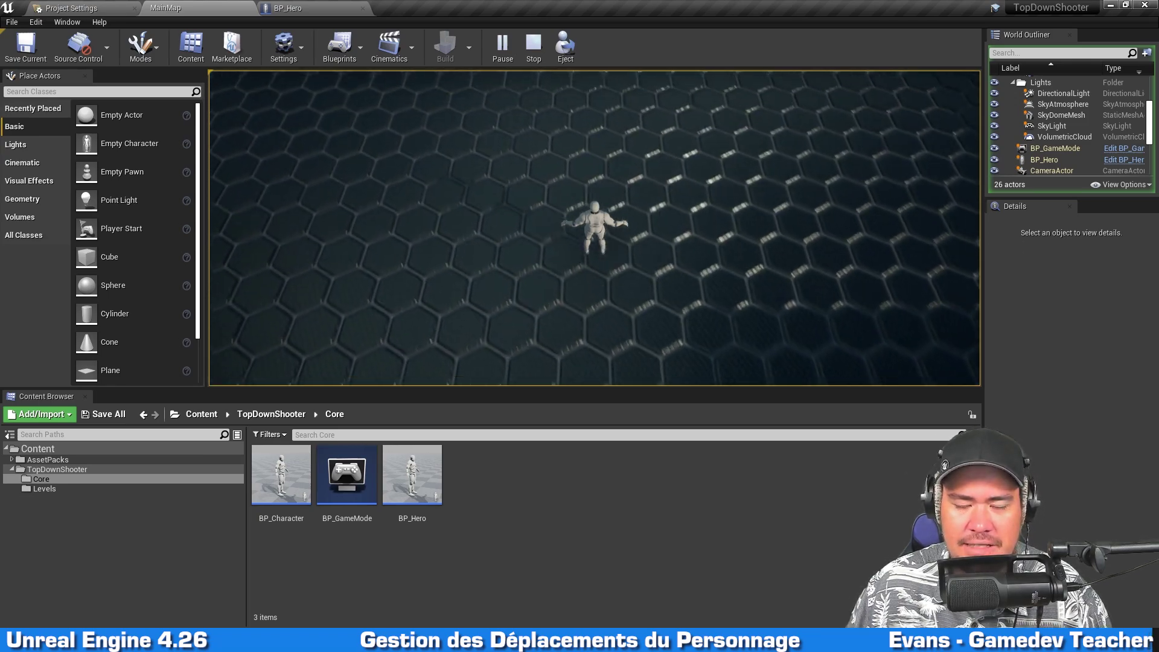
key("a")
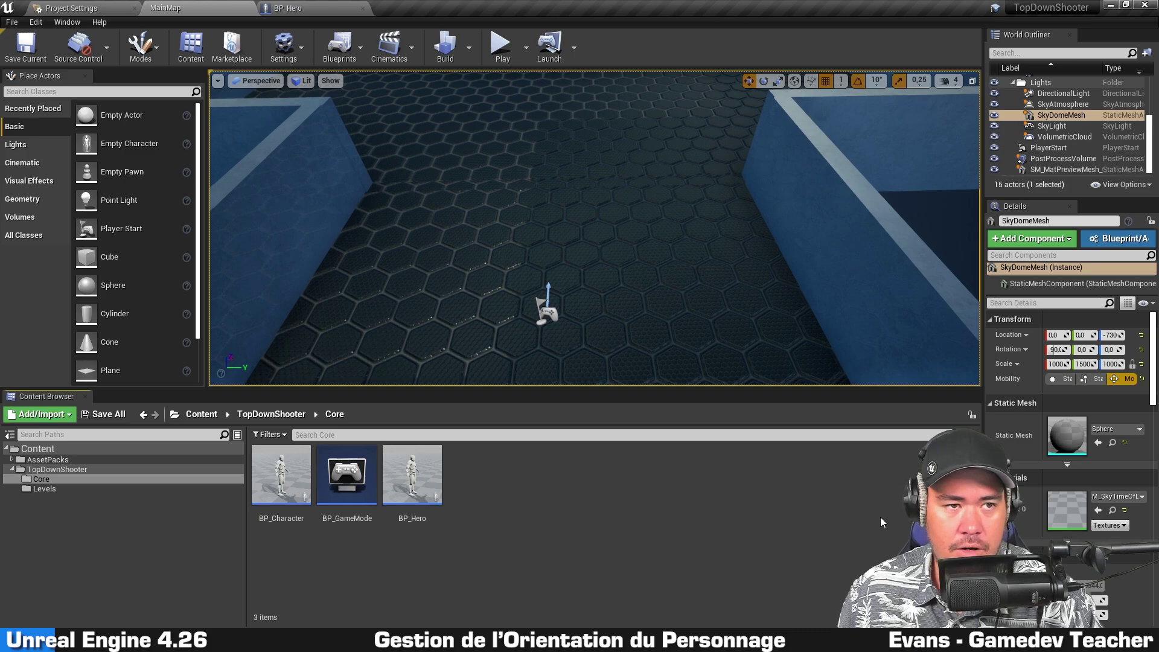
- Show the Input settings with the MoveRight and MoveUp axis mappings collapsed, leaving LookUp and LookRight visible
left_click(71, 8)
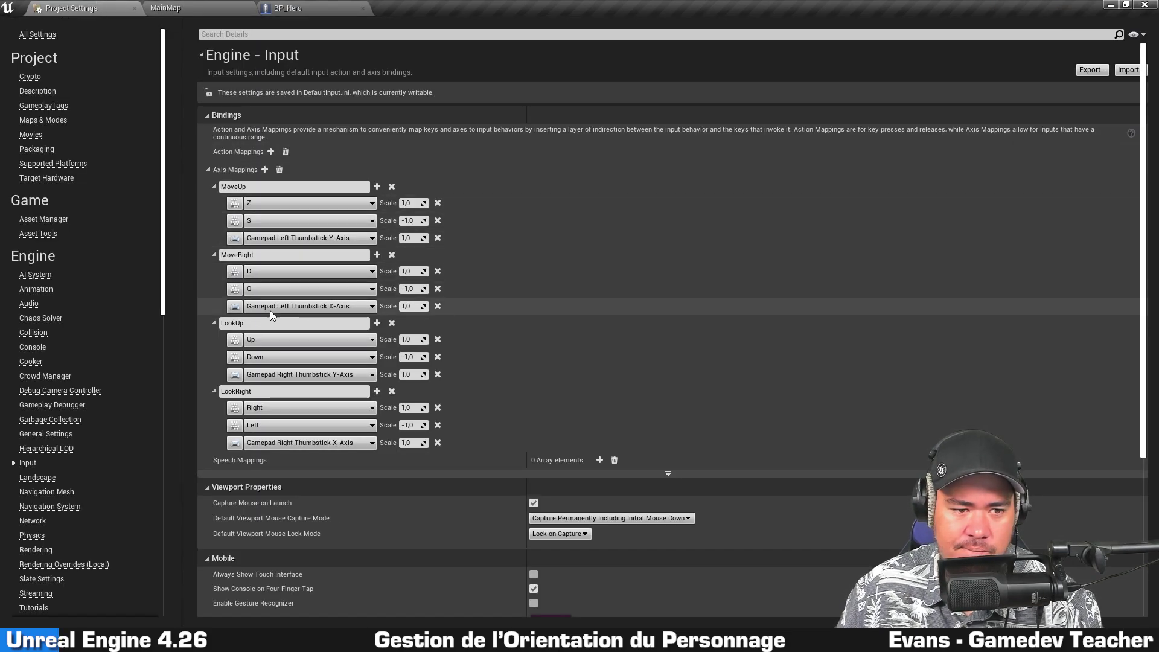
left_click(214, 255)
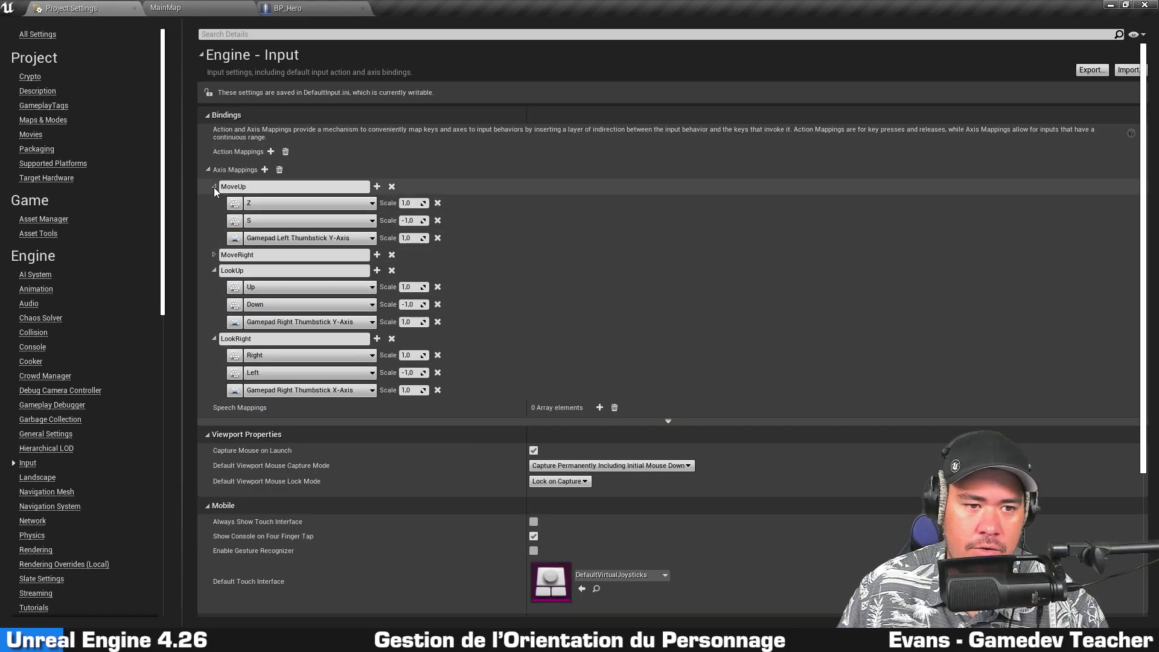
left_click(214, 187)
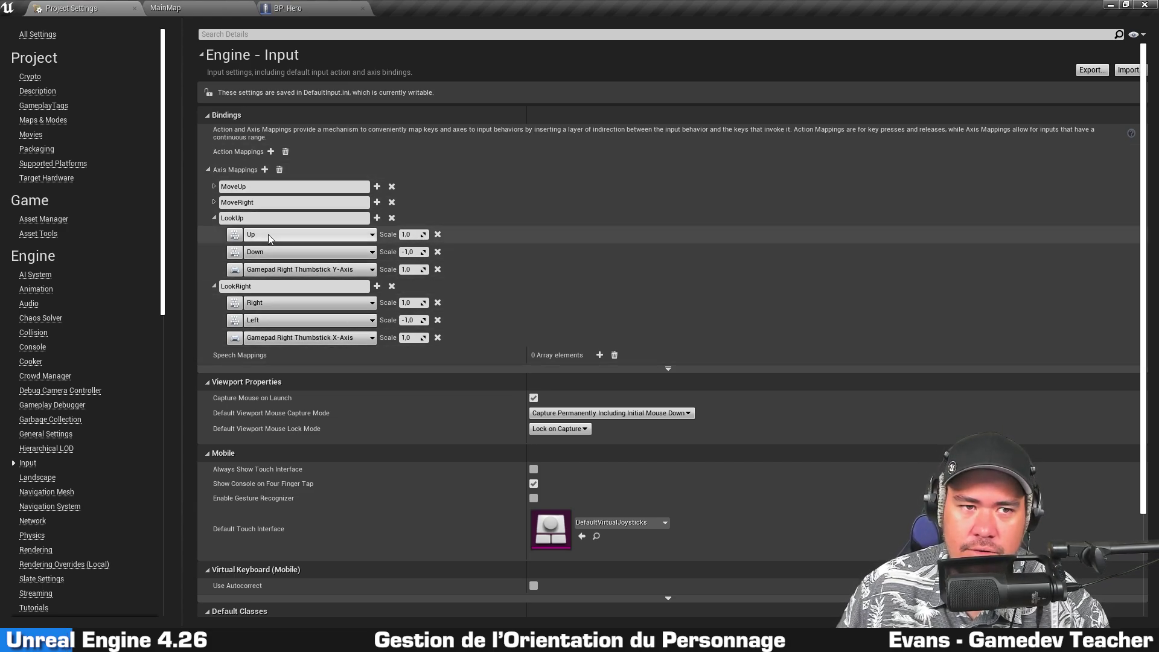
- In BP_Hero's graph, clear an empty area and add an InputAxis LookUp event node
left_click(288, 8)
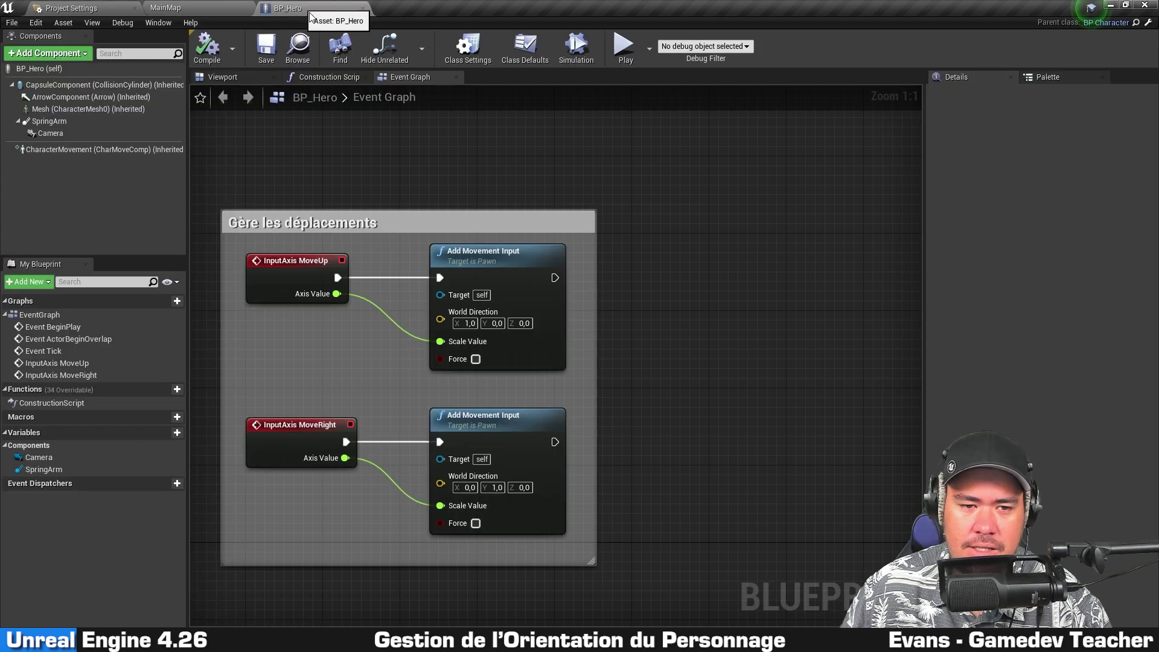
left_click_drag(375, 492, 742, 311)
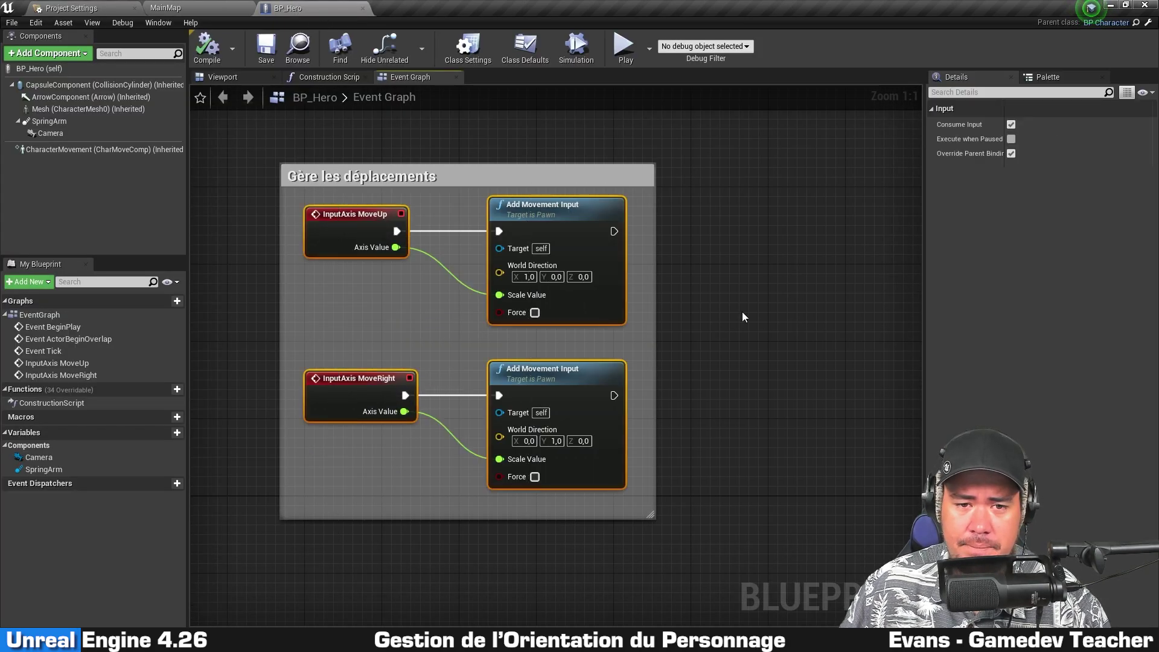
right_click_drag(755, 378, 586, 323)
key("Delete")
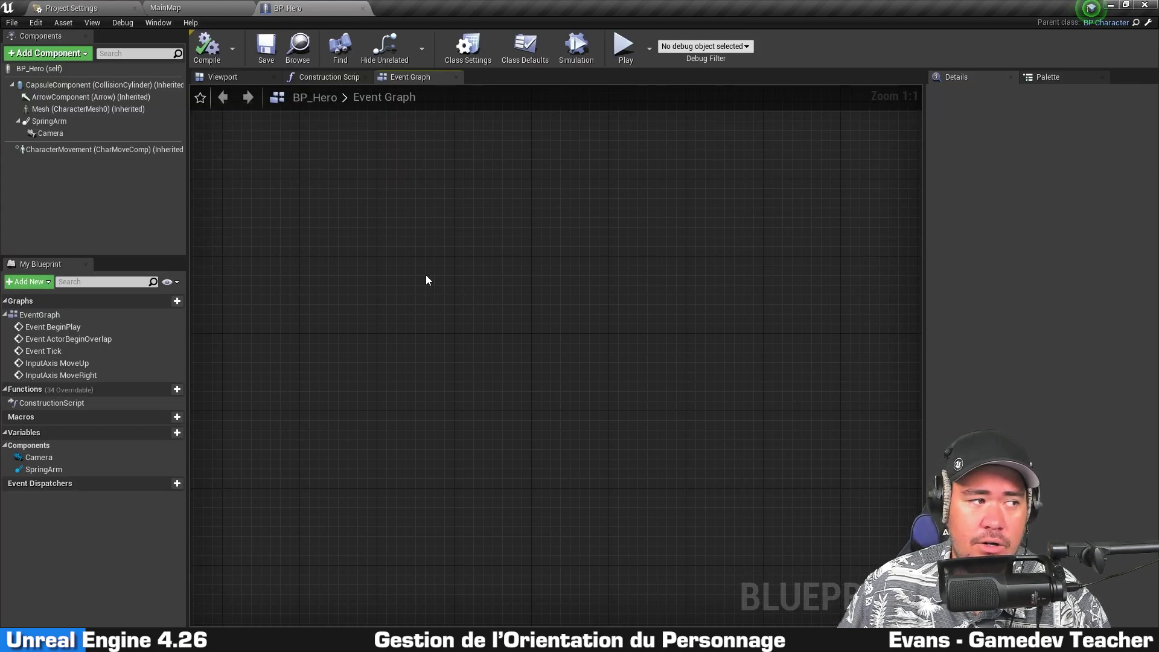
right_click_drag(435, 245, 436, 266)
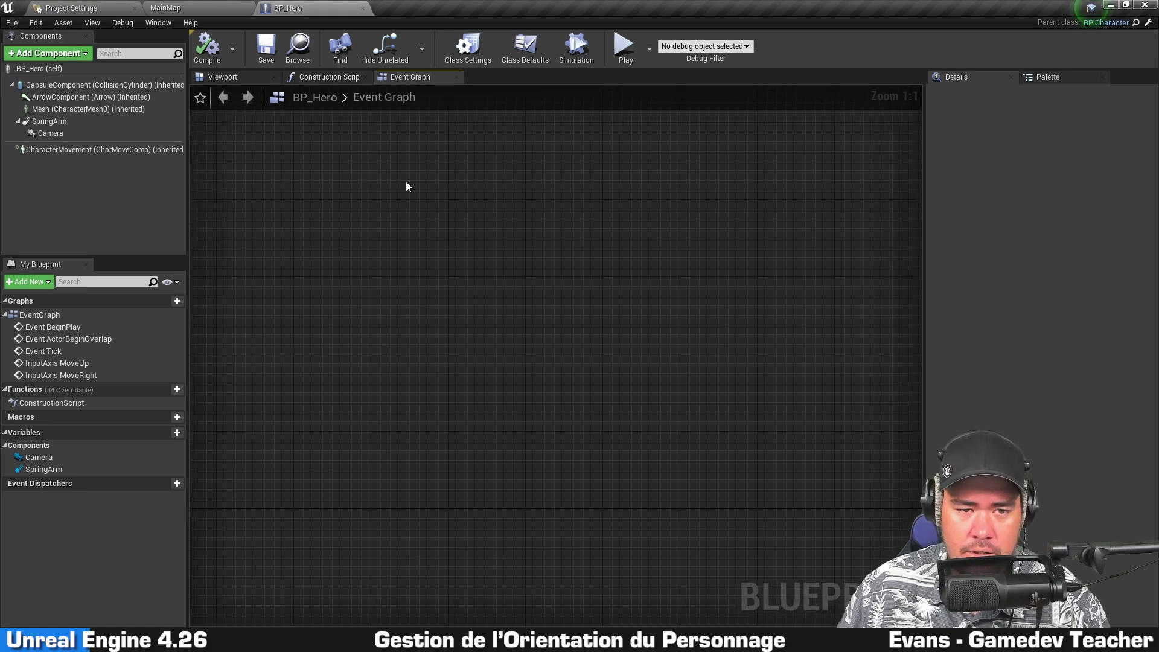
right_click(340, 223)
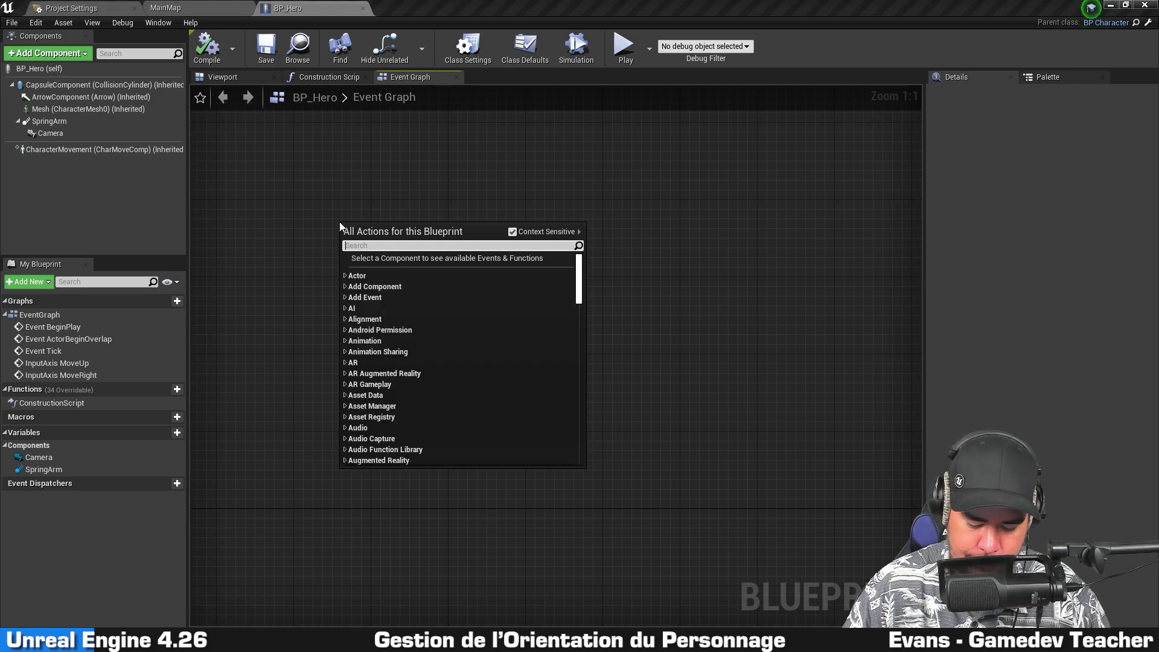
type("lookup")
left_click(386, 280)
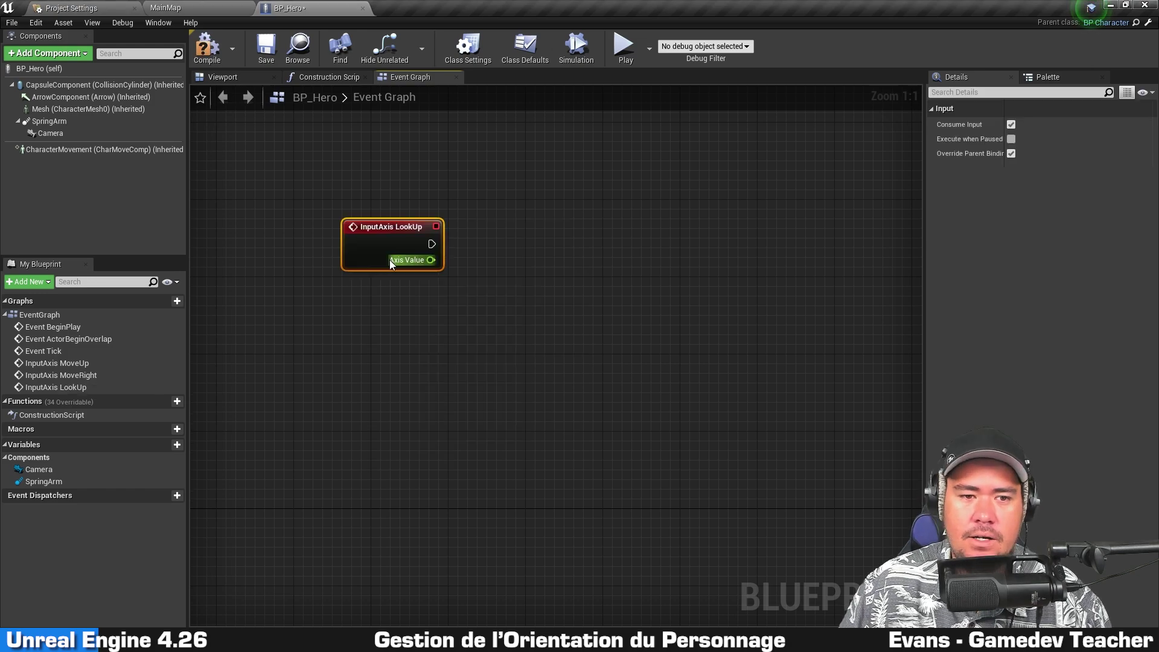
- Add an InputAxis LookRight event node and place it below LookUp
right_click(338, 277)
type("lookright")
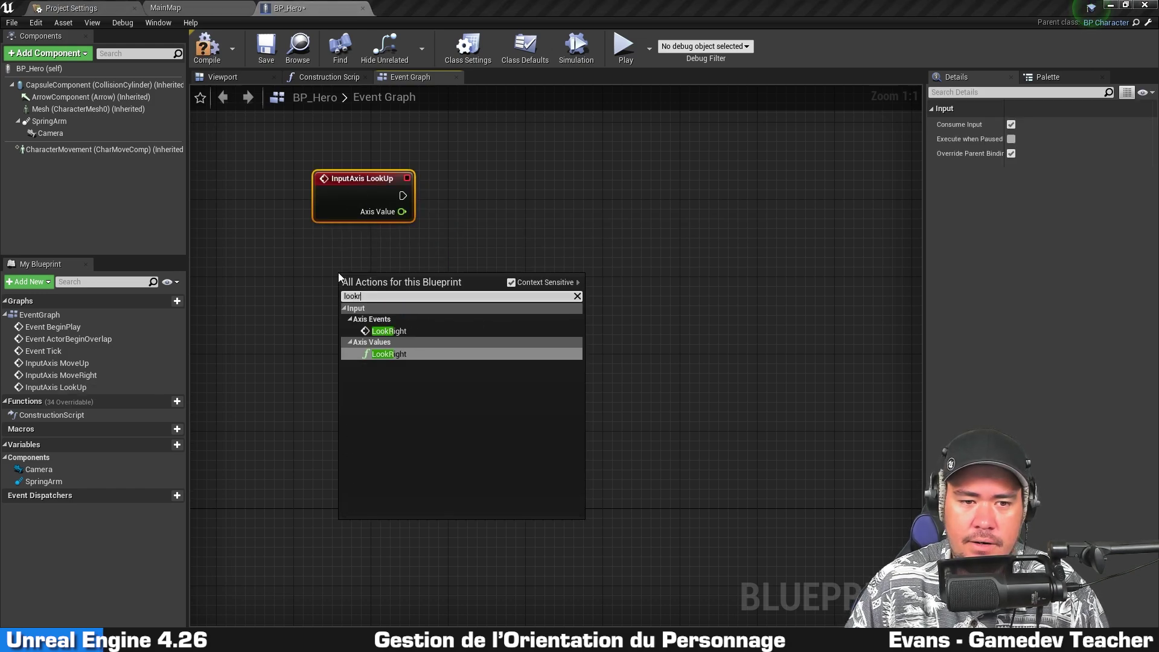
key("Return")
left_click_drag(384, 285, 346, 333)
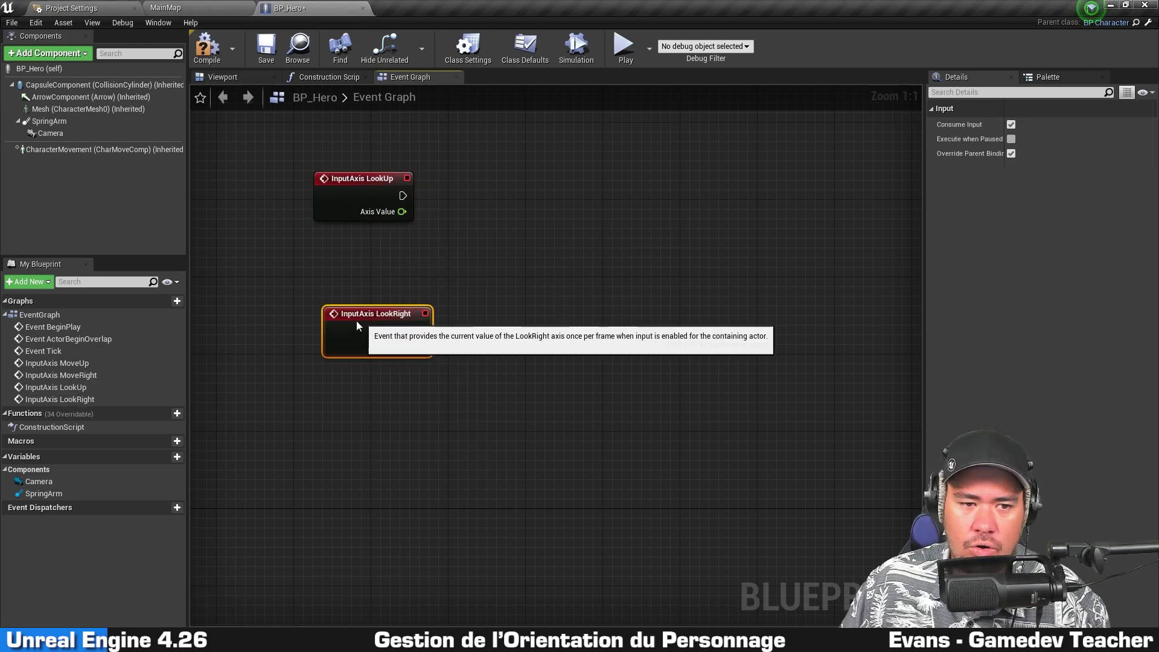
right_click_drag(374, 276, 373, 322)
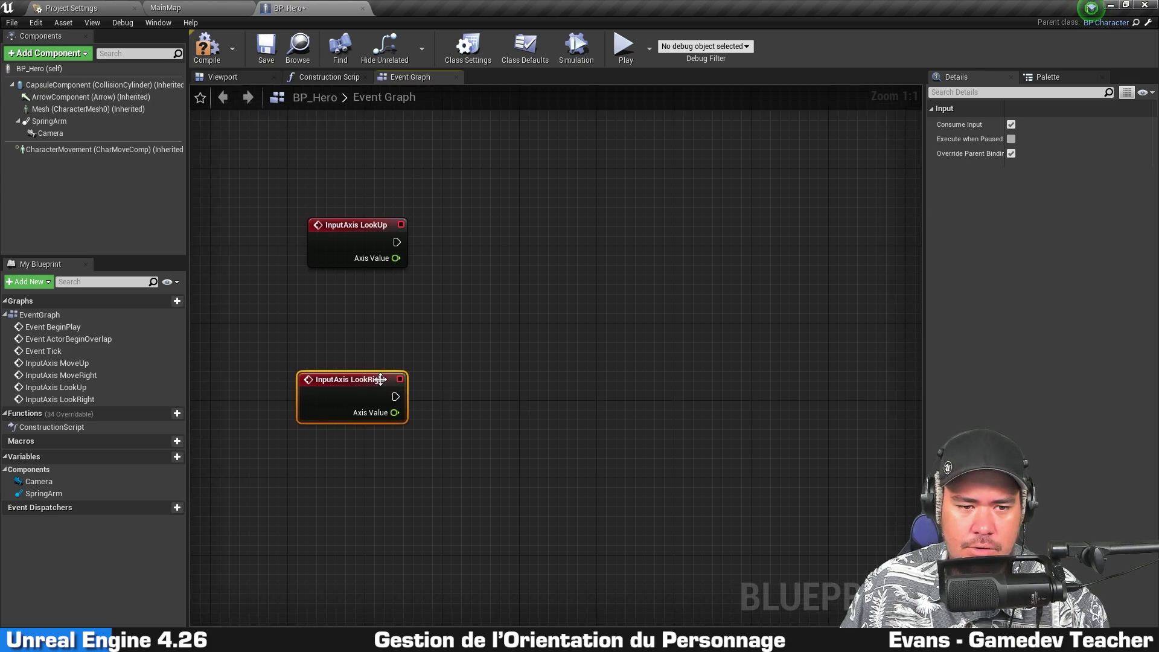
- Select the look and move event nodes, then try a wire from LookUp's Axis Value and cancel it
left_click(331, 258)
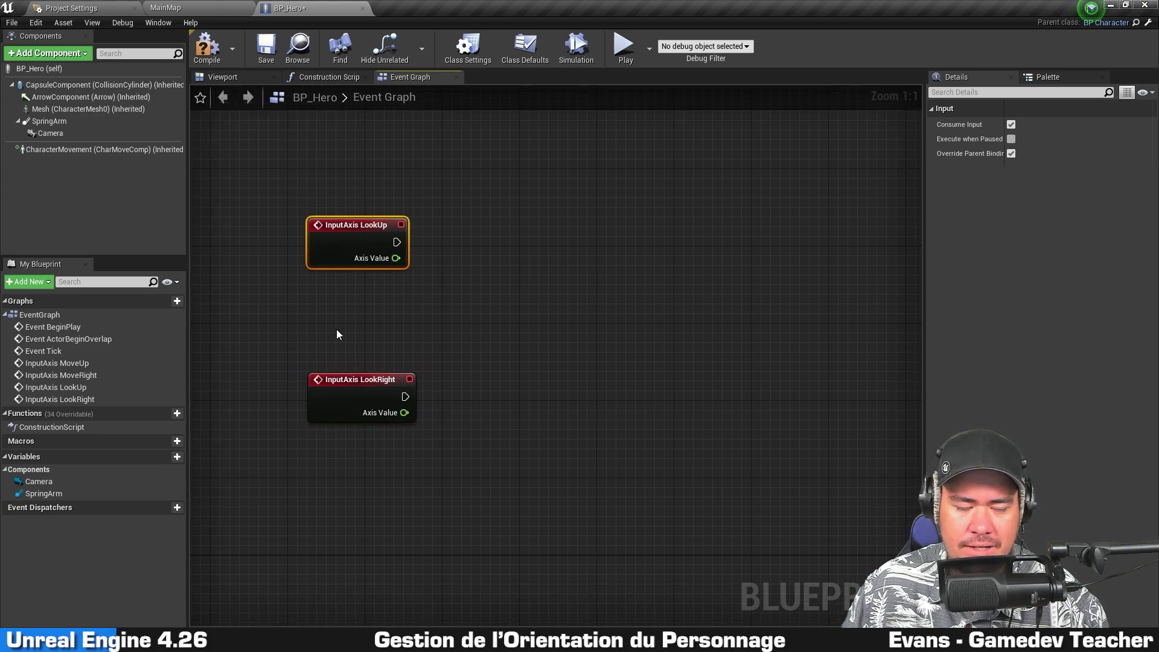
left_click(338, 401)
left_click(356, 241, "ctrl")
right_click_drag(262, 332, 332, 357)
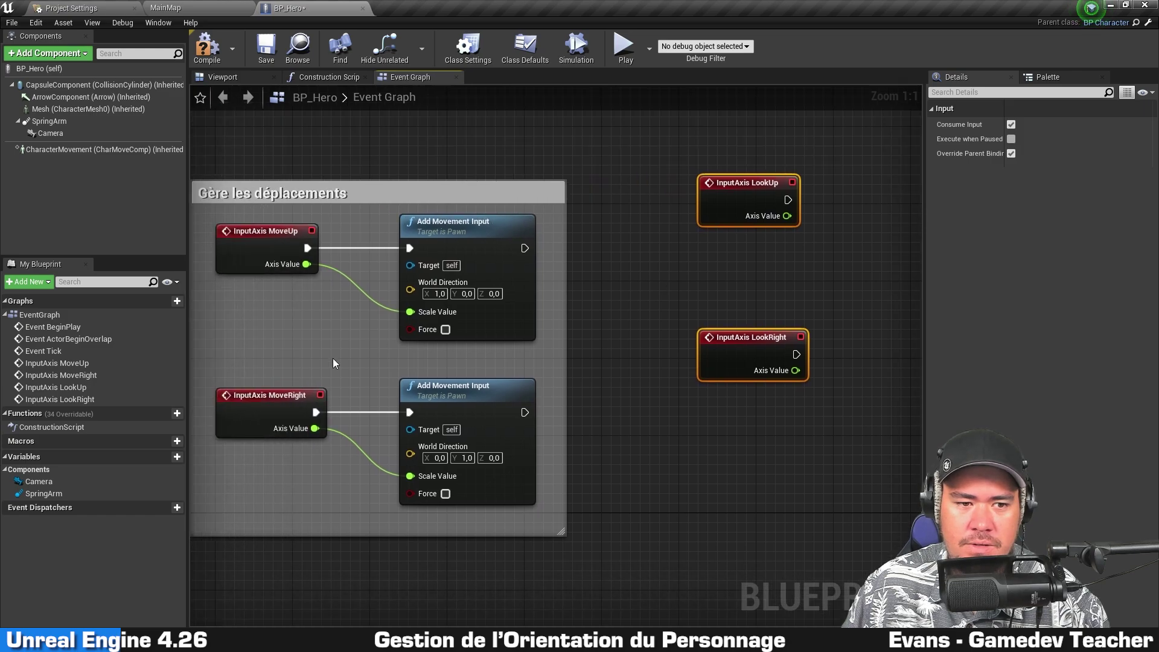
left_click_drag(228, 476, 295, 210)
mouse_move(795, 292)
right_mouse_down()
mouse_move(360, 308)
mouse_move(350, 339)
right_mouse_up()
left_click_drag(341, 261, 533, 306)
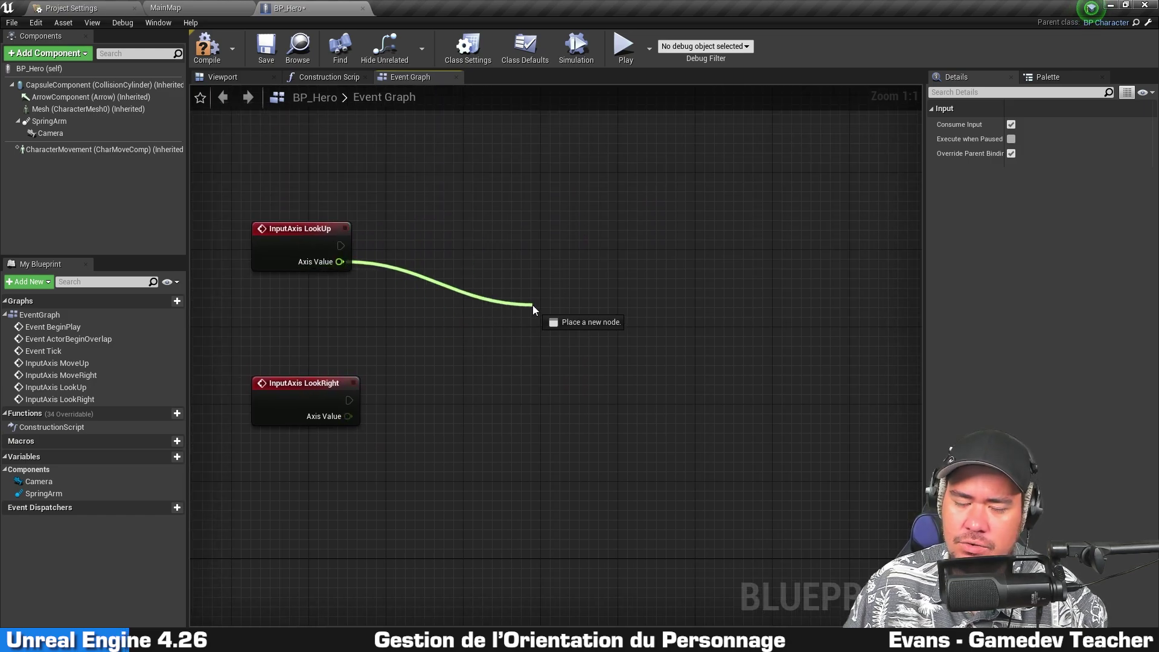
left_click(368, 339)
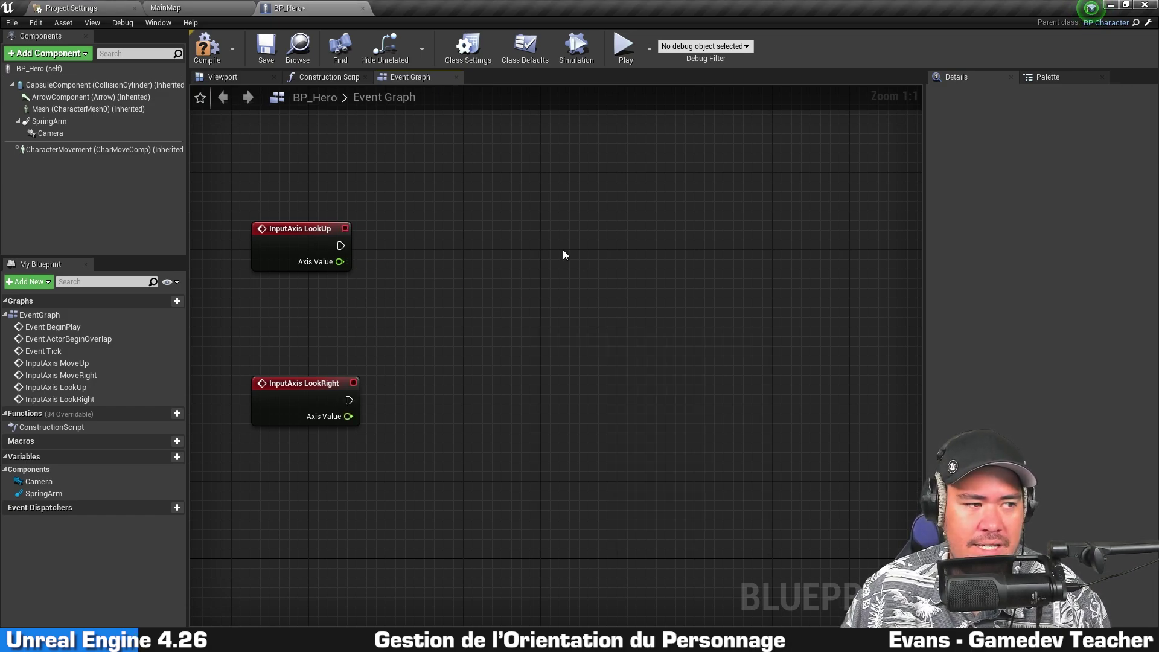
right_click_drag(563, 251, 485, 221)
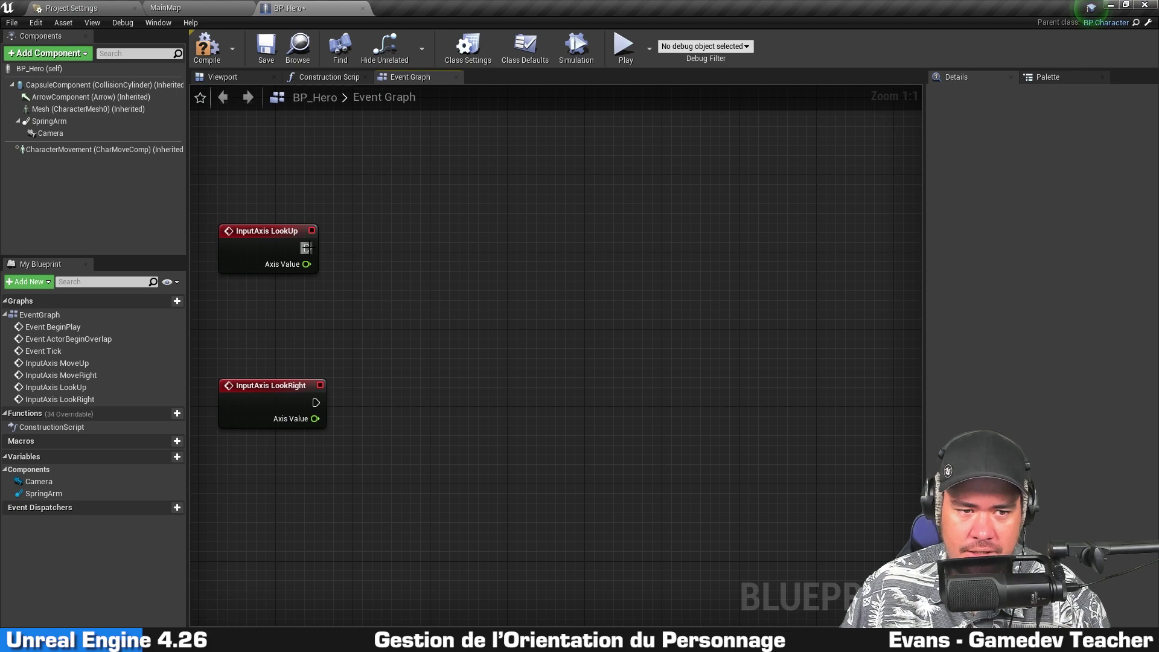
- Add a Branch after InputAxis LookUp and wire LookRight's execution into the same Branch
left_click_drag(306, 248, 570, 243)
type("bra")
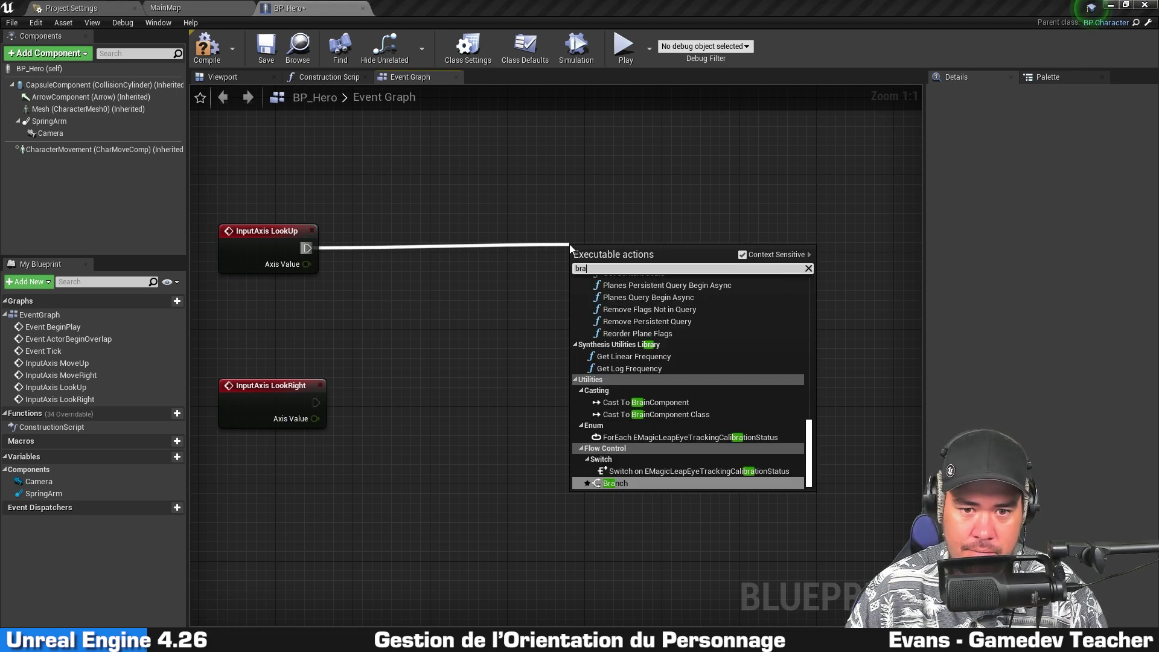
type("nch")
key("Return")
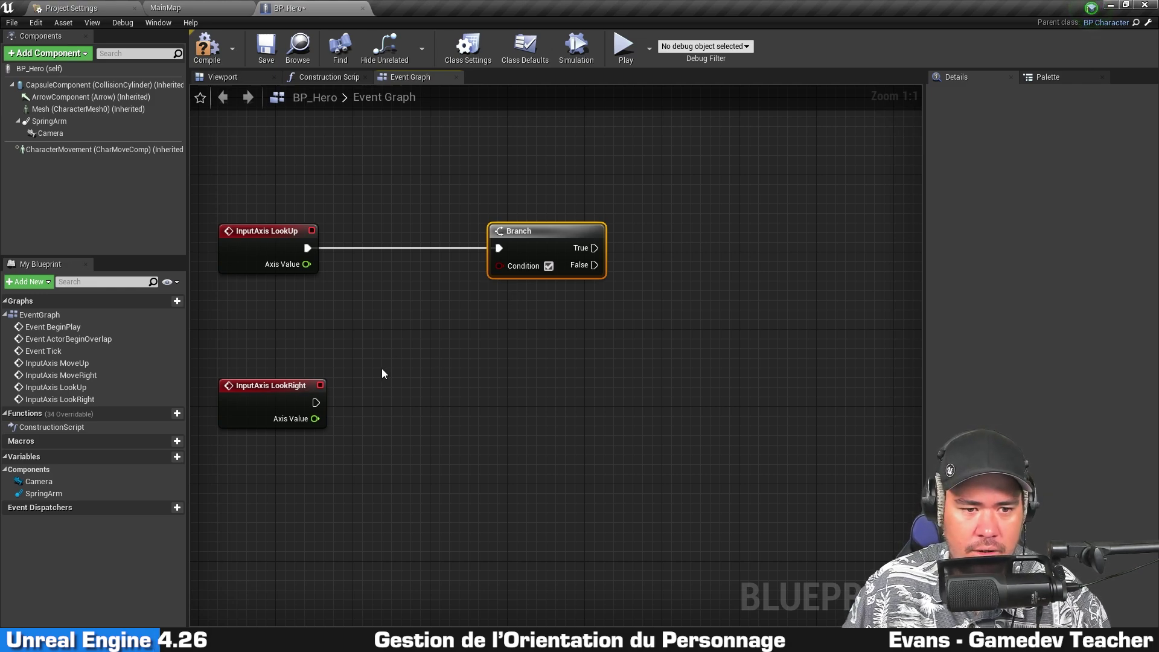
mouse_move(316, 403)
left_mouse_down()
mouse_move(416, 375)
mouse_move(506, 248)
left_mouse_up()
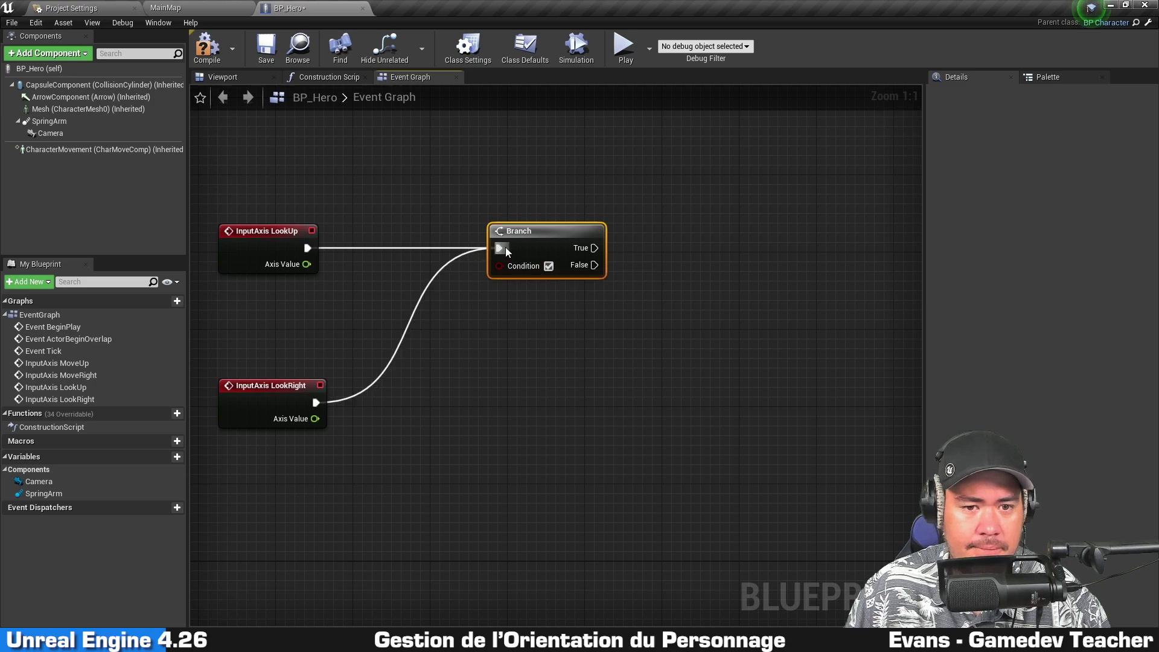
- Add a Make Vector feeding a VectorLength node, then a greater-than comparison on the length
right_click(491, 425)
type("makevec")
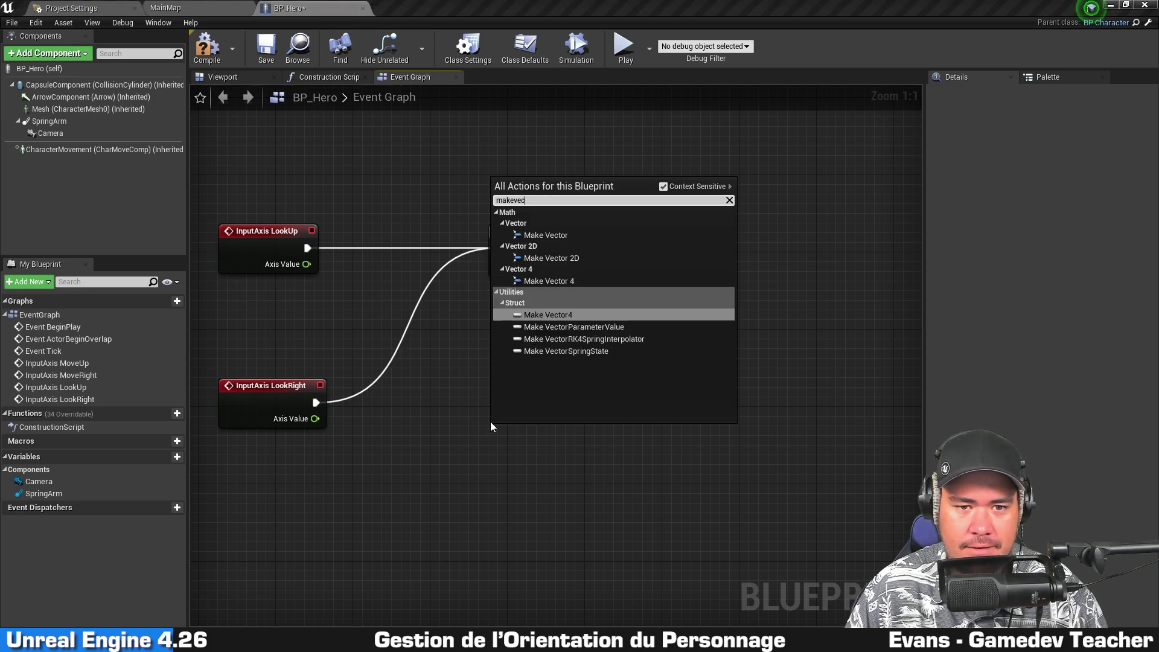
key("Up")
key("Up")
key("Up")
key("Return")
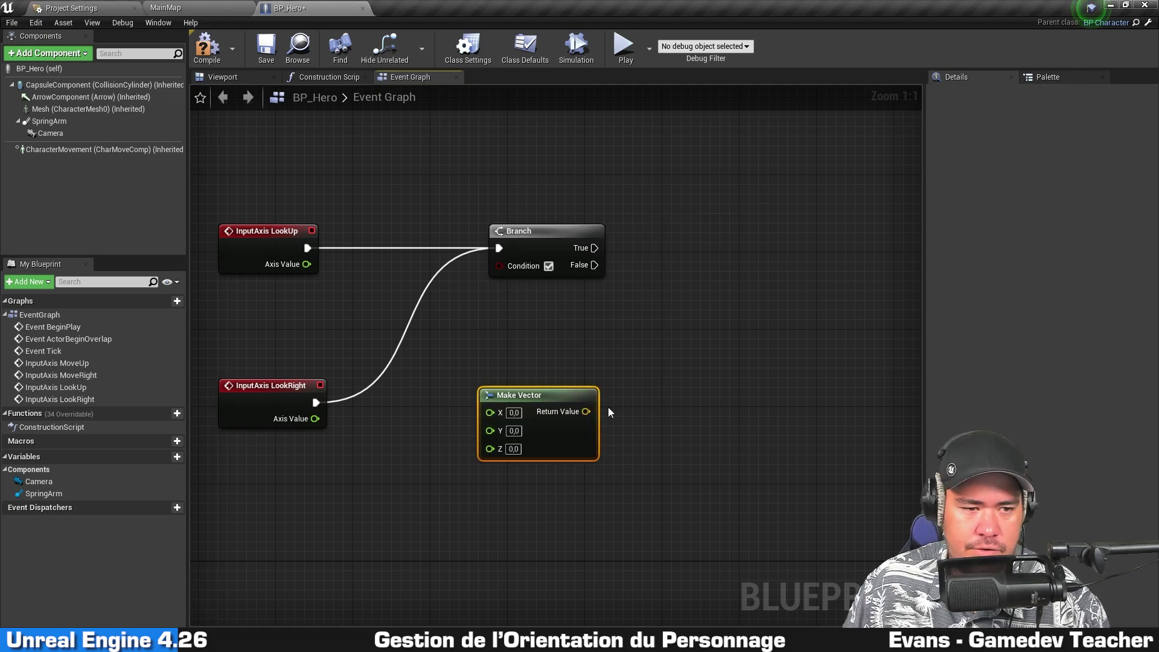
left_click_drag(586, 411, 560, 348)
type("vec")
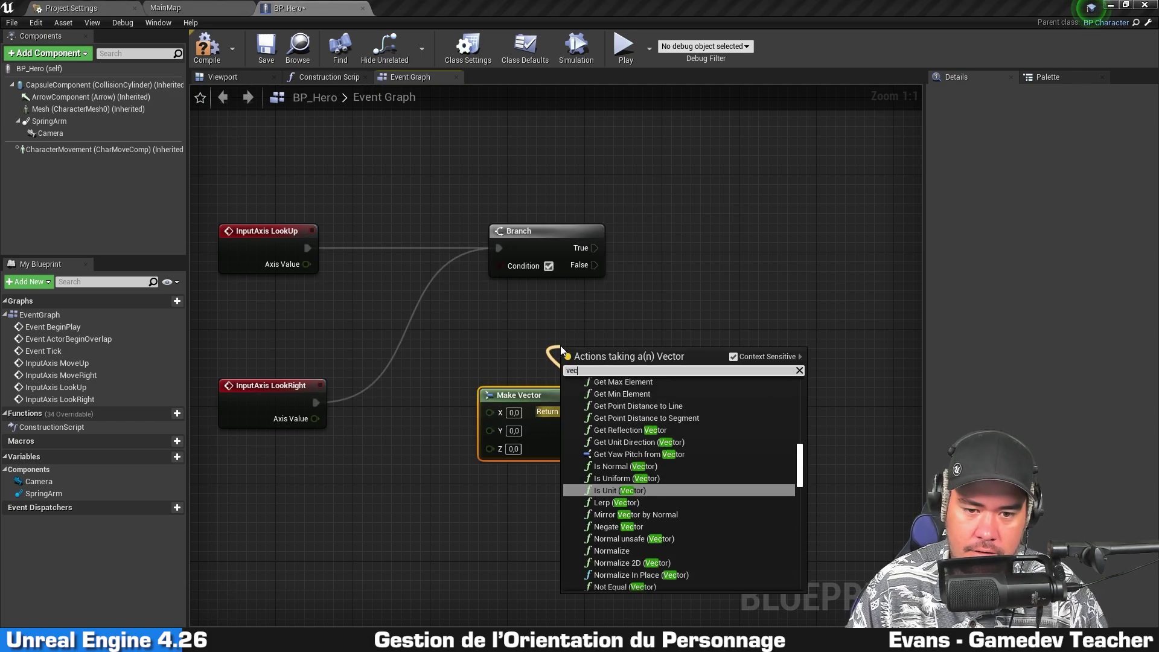
type("torlength")
key("Return")
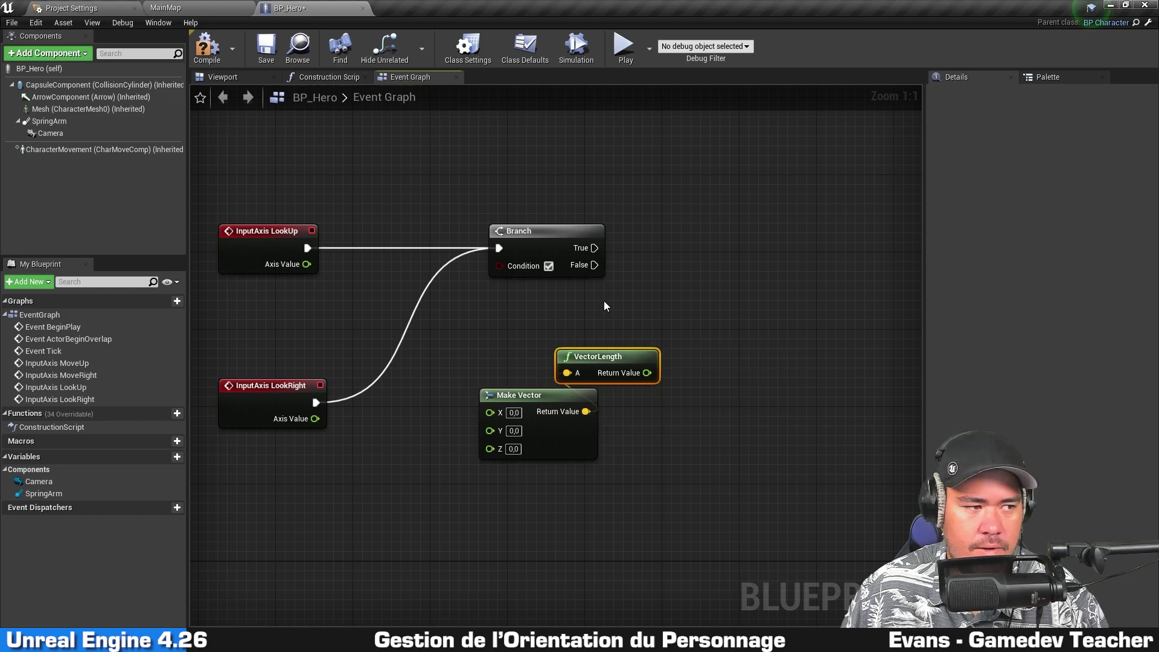
left_click_drag(580, 356, 502, 356)
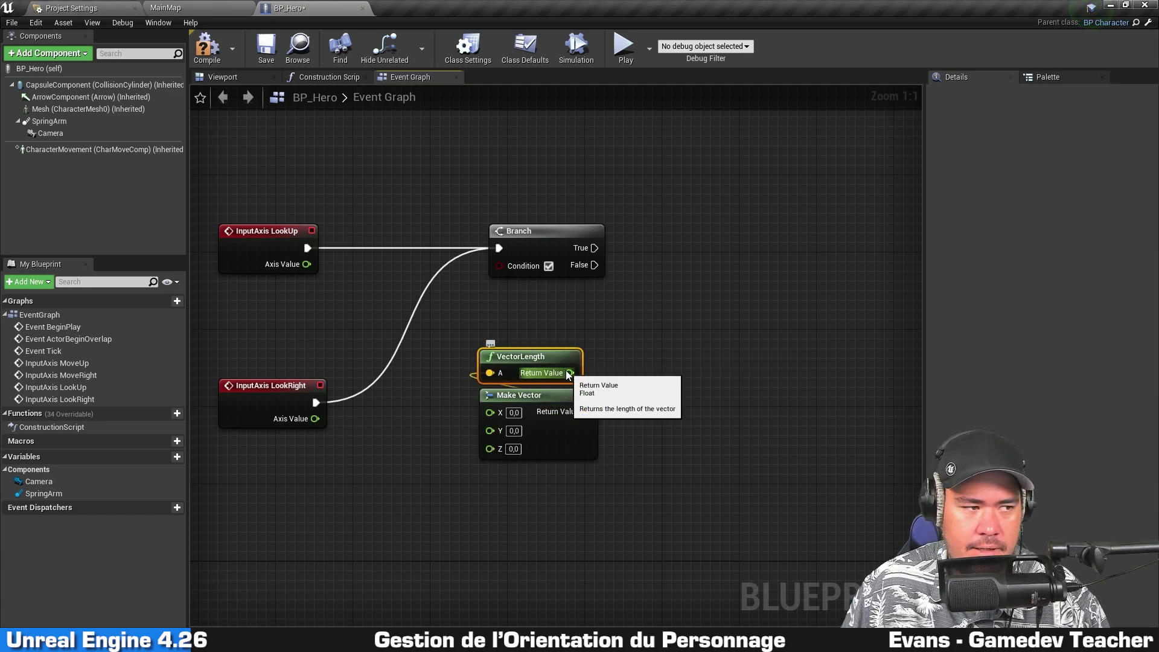
mouse_move(569, 373)
left_mouse_down()
mouse_move(527, 307)
mouse_move(496, 314)
left_mouse_up()
type(">")
key("Return")
- Set the comparison threshold to 0,25 and connect its result to the Branch Condition
double_click(521, 325)
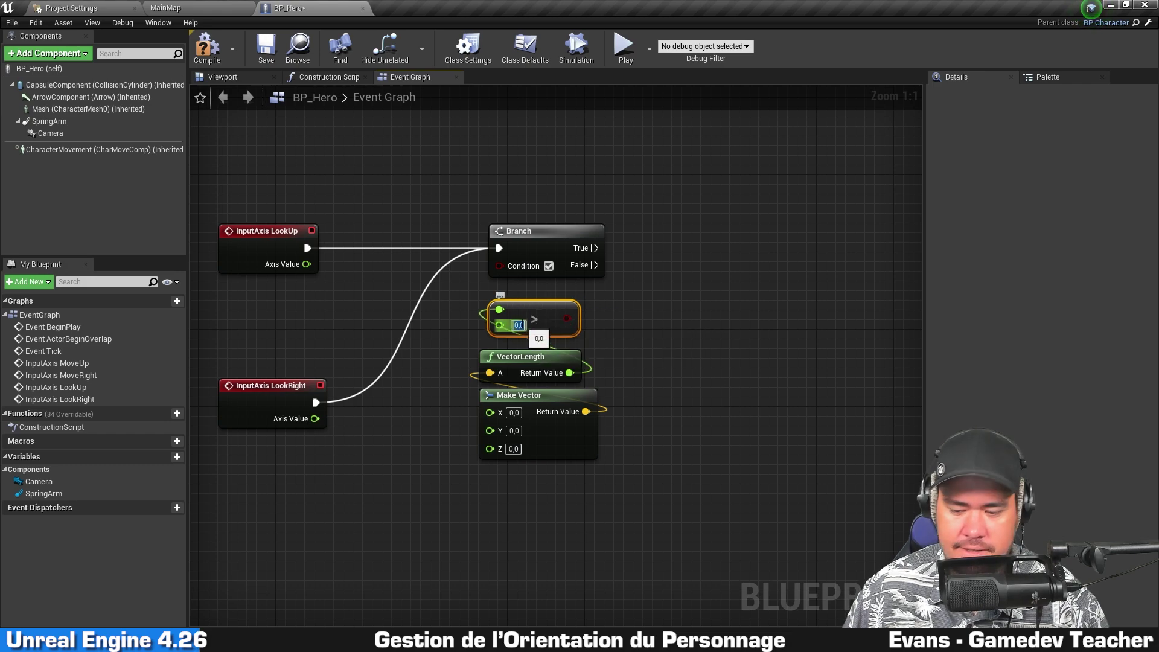
type("0,25")
key("Return")
left_click_drag(571, 318, 510, 266)
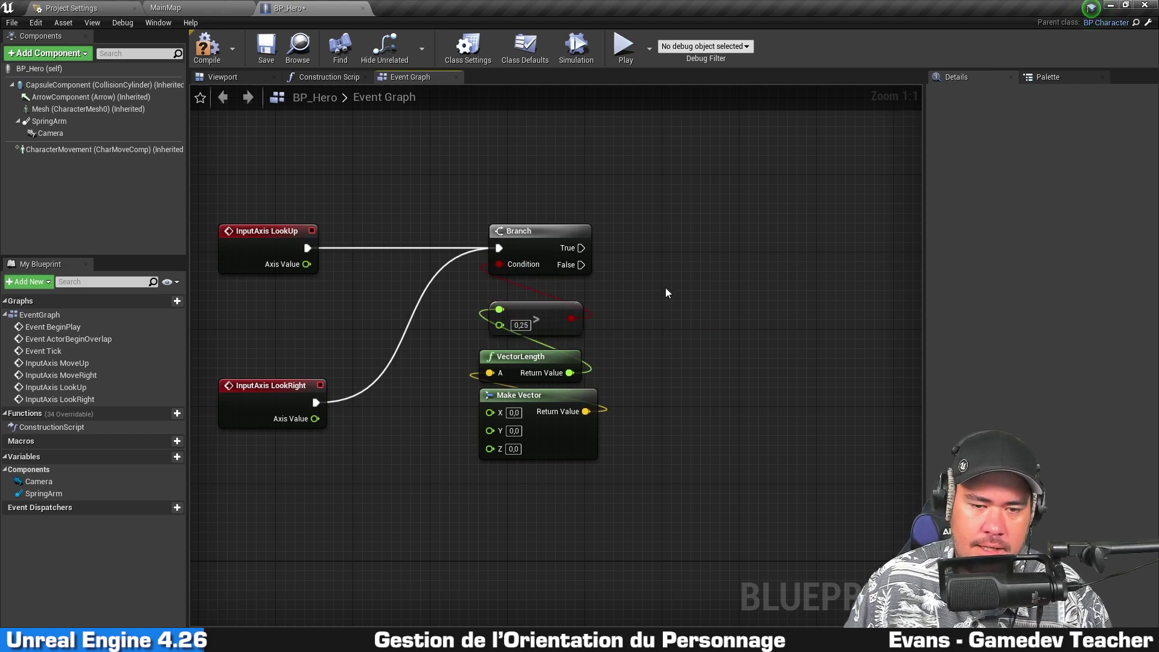
left_click_drag(501, 520, 549, 302)
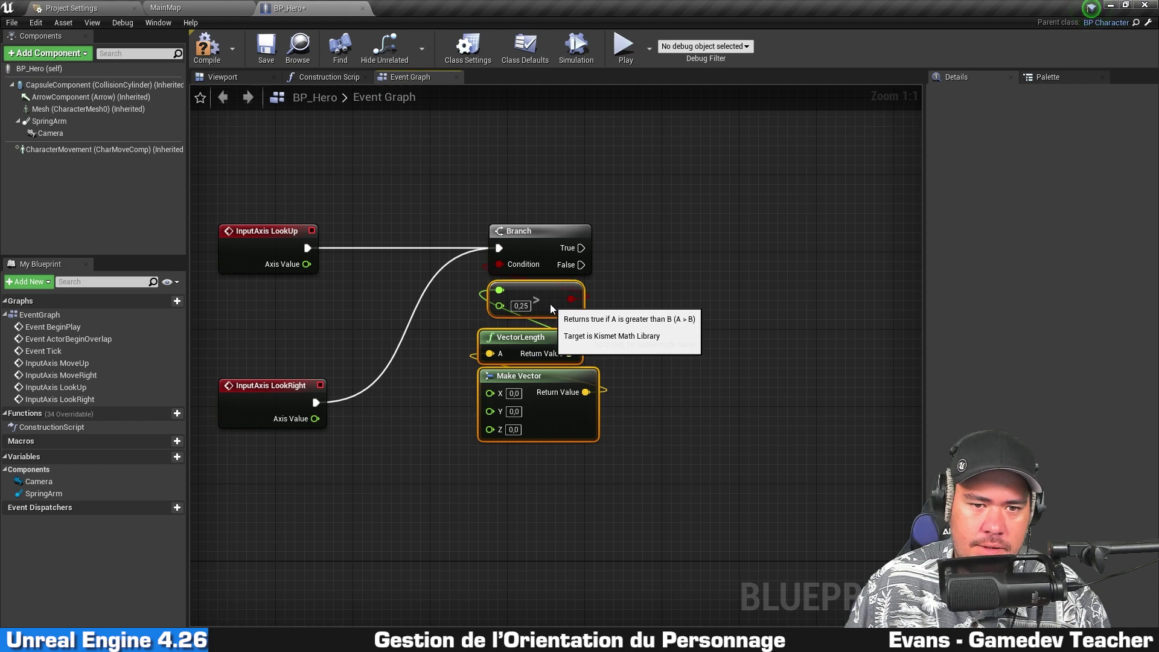
left_click(524, 468)
right_click_drag(425, 486, 476, 499)
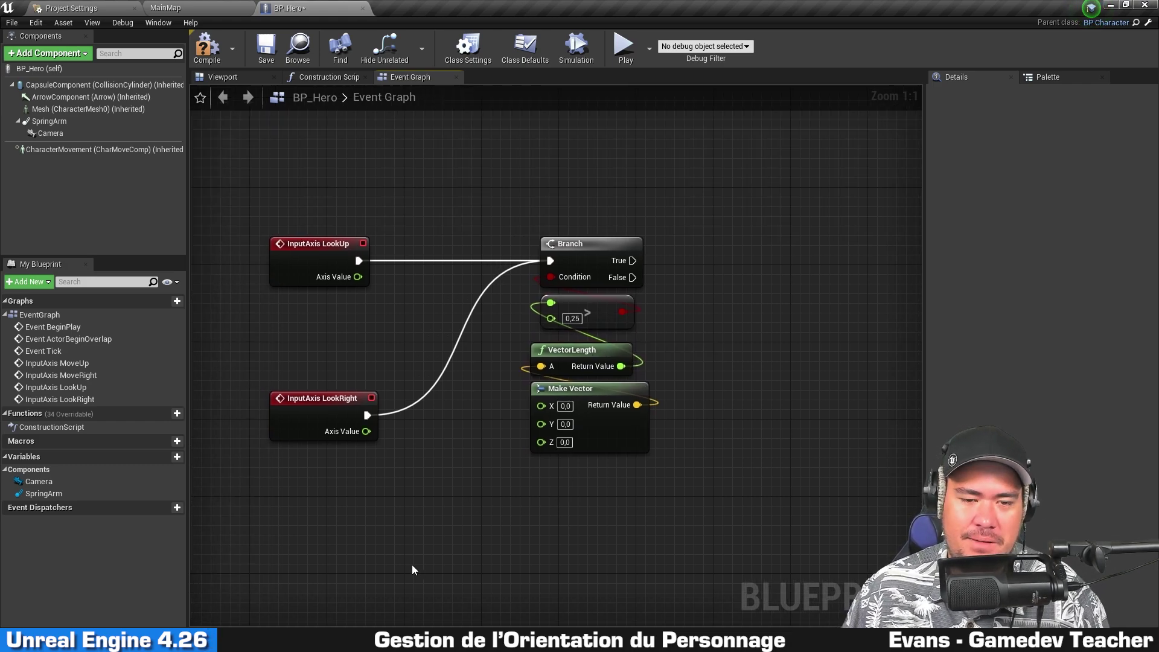
- Connect LookUp's Axis Value to Make Vector X and LookRight's Axis Value to Make Vector Y
left_click_drag(321, 398, 321, 341)
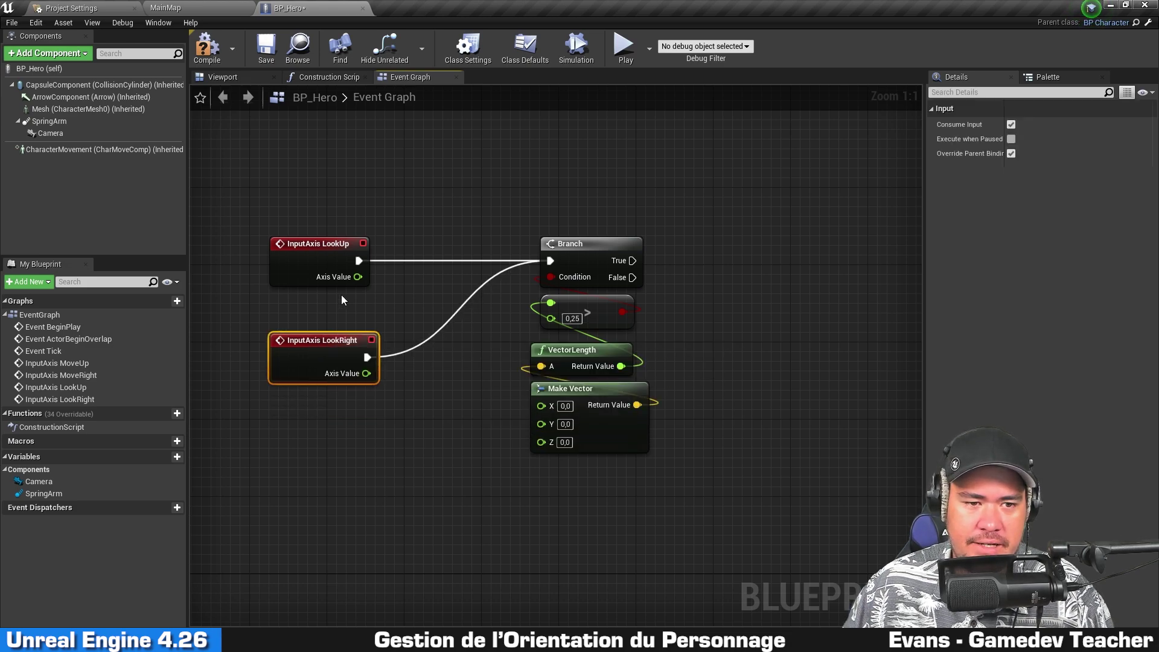
left_click(366, 271)
left_click_drag(358, 276, 553, 408)
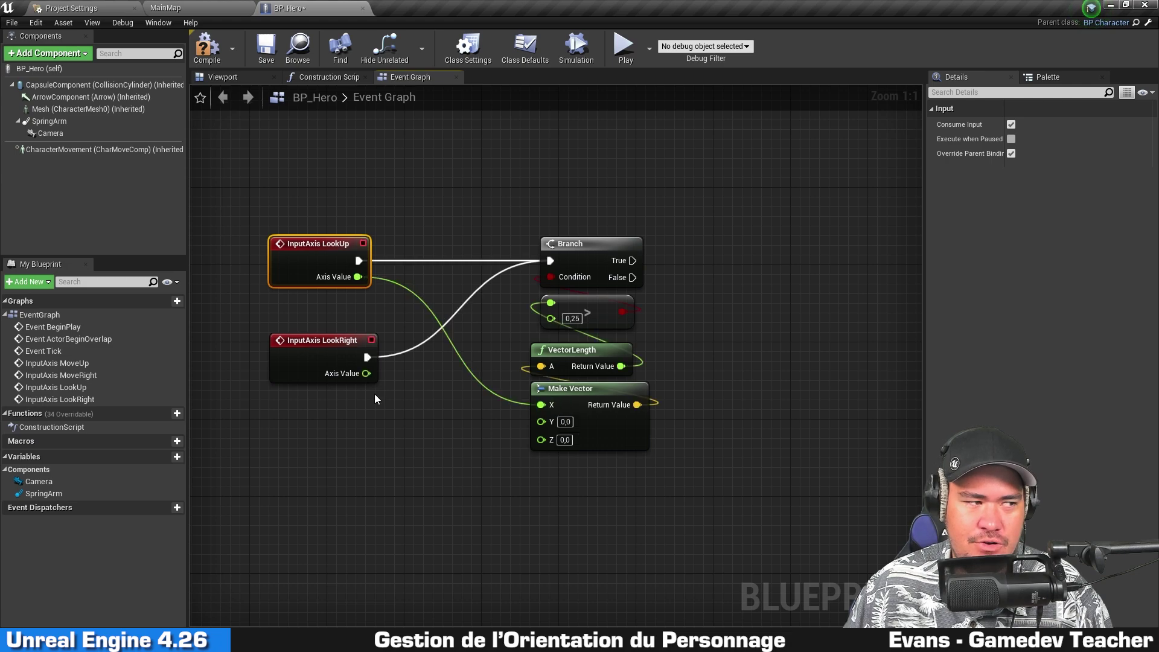
left_click_drag(367, 375, 541, 420)
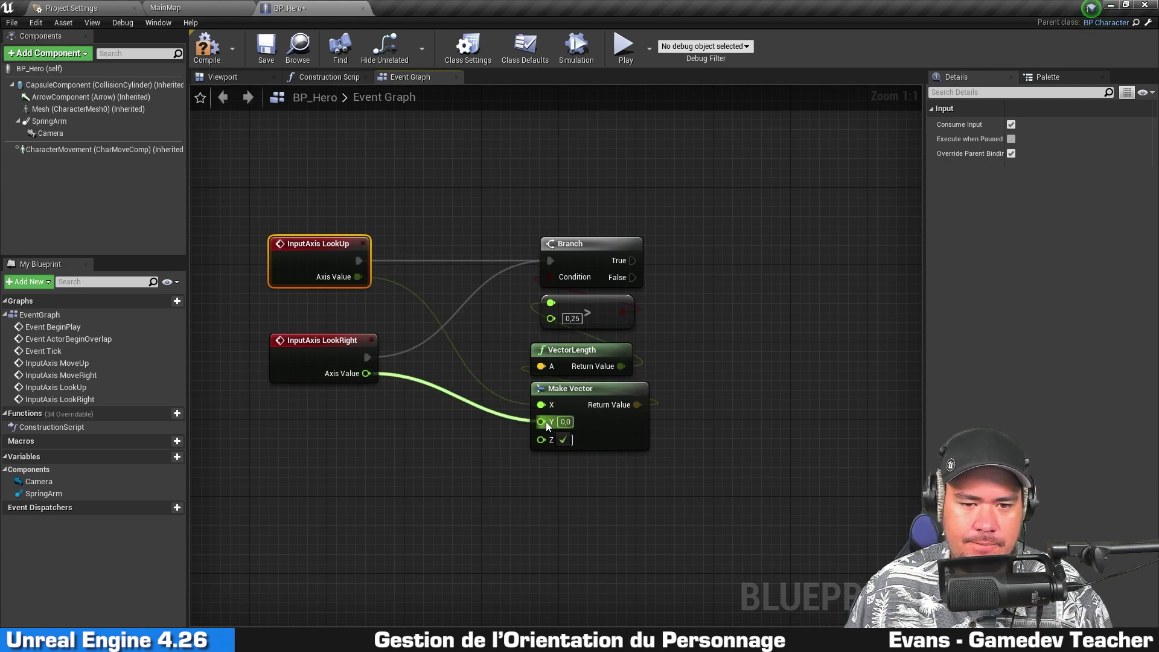
left_click(664, 506)
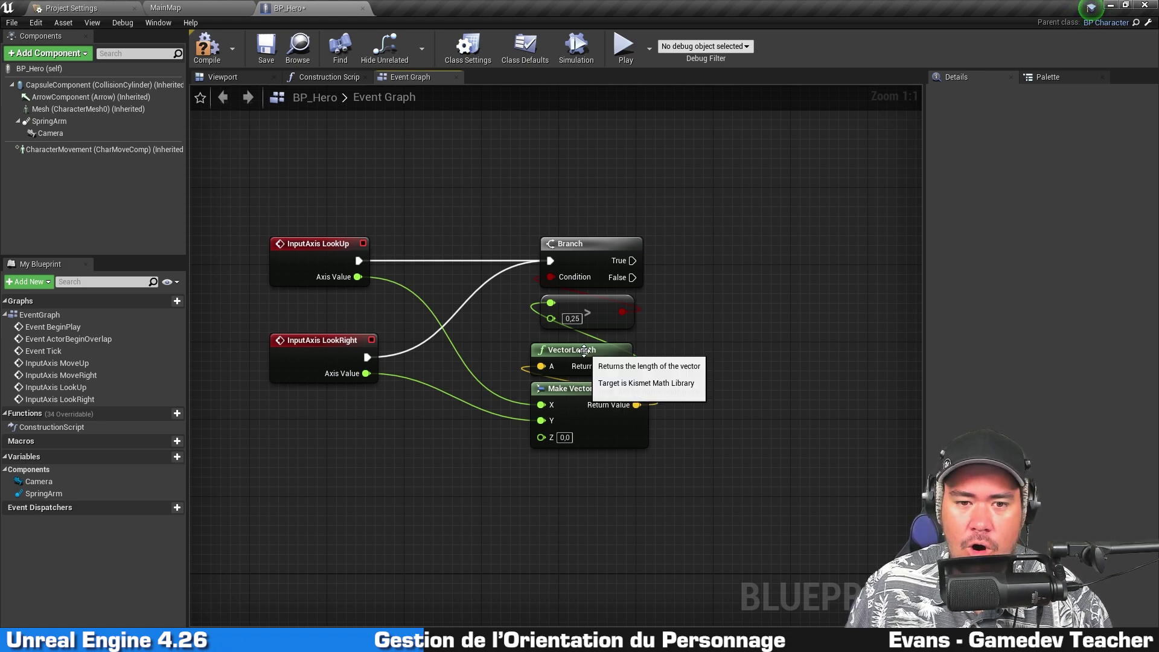
- Move VectorLength and Make Vector up, tight under the greater-than comparison
left_click_drag(674, 358, 639, 359)
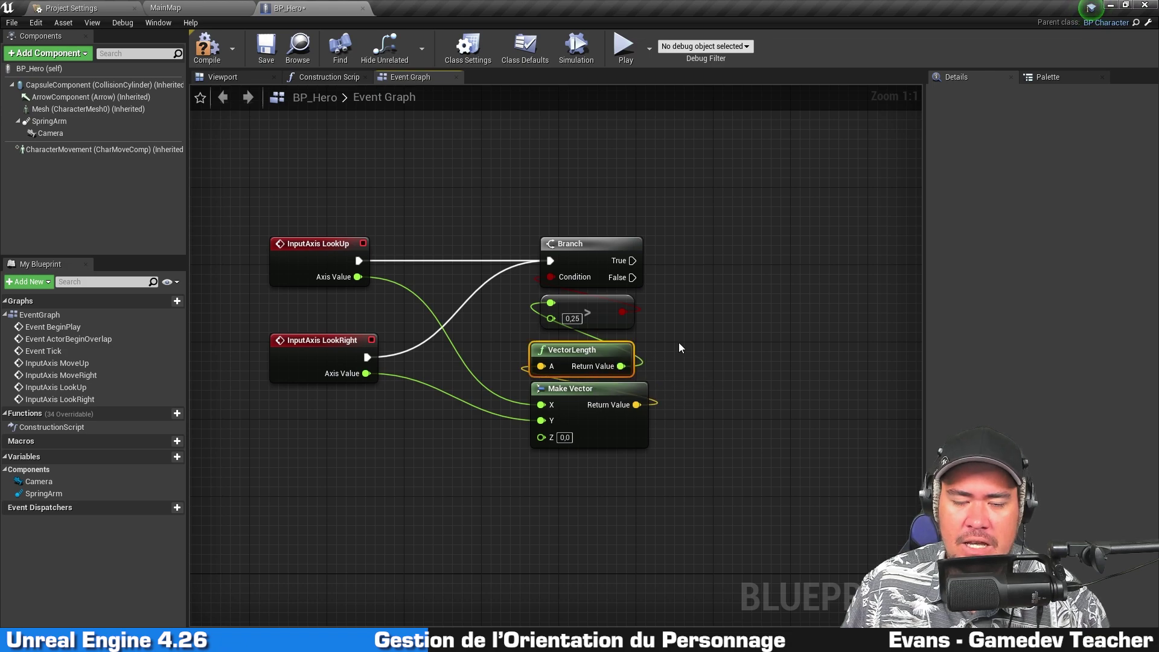
left_click(710, 347)
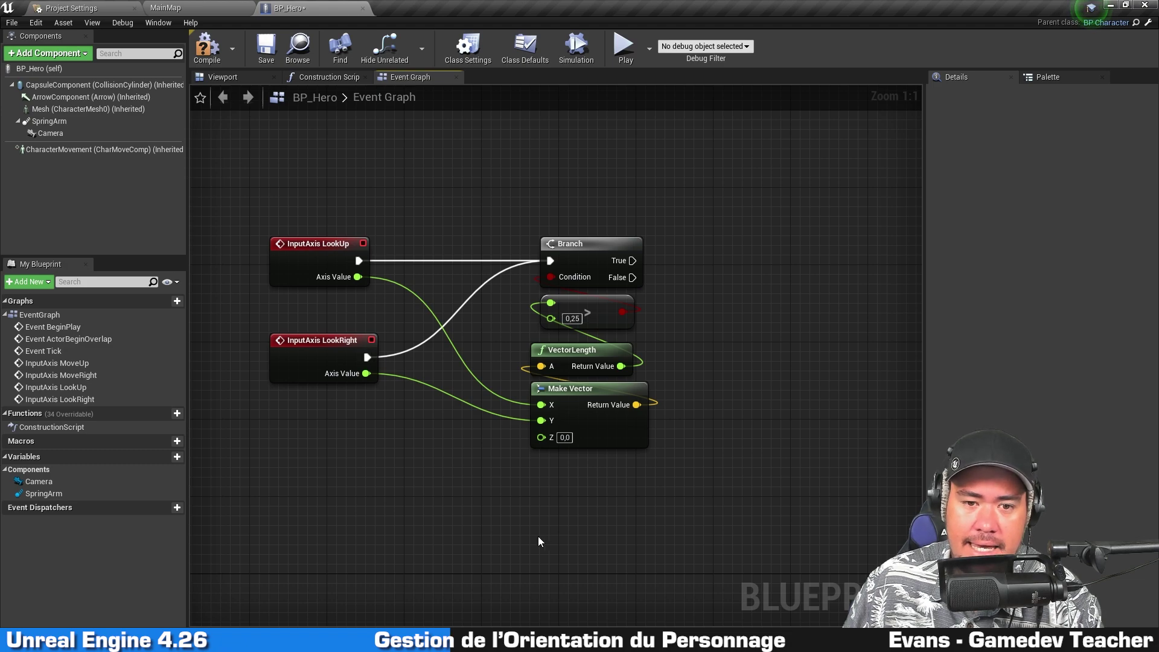
left_click_drag(539, 541, 584, 345)
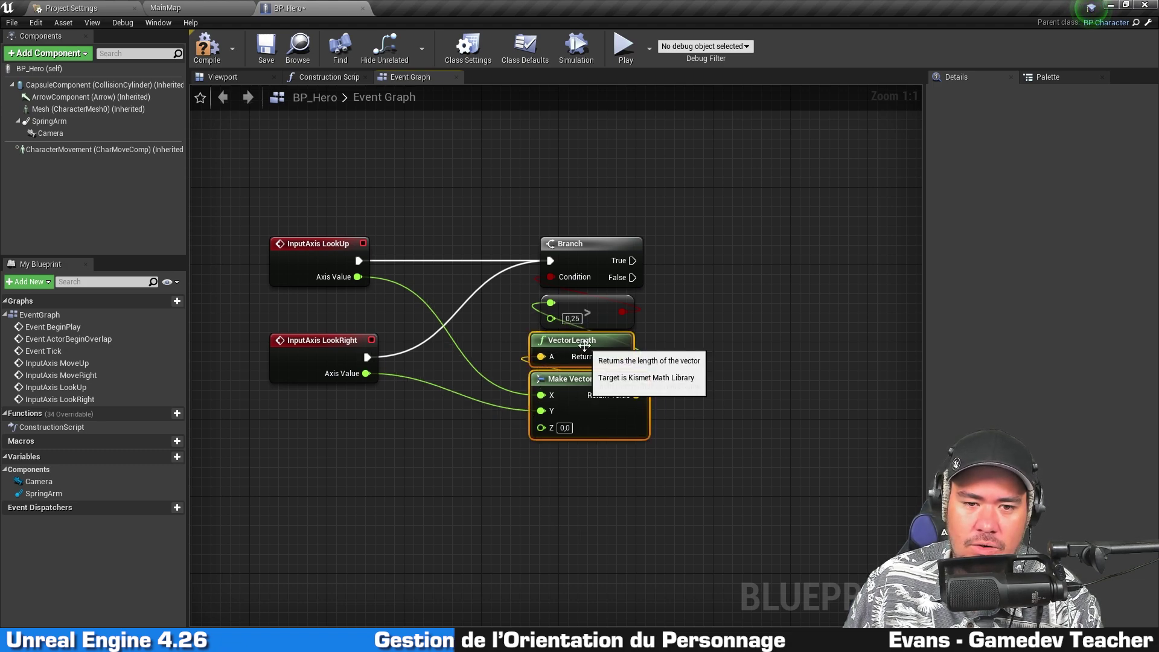
left_click(589, 318)
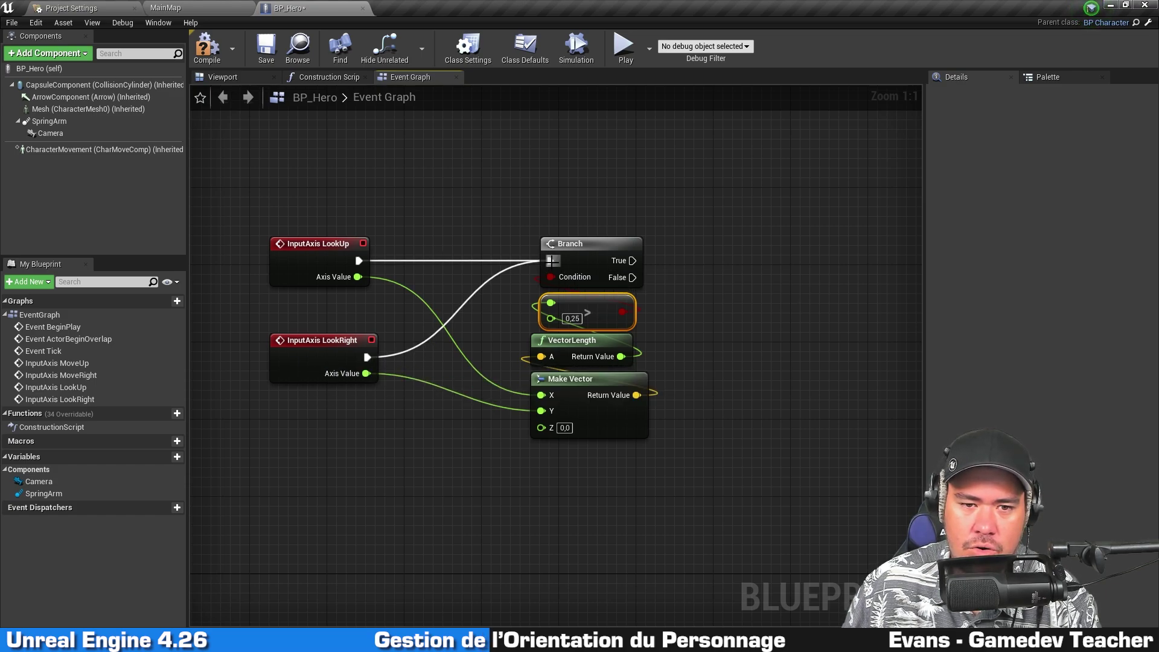
right_click_drag(731, 211, 728, 245)
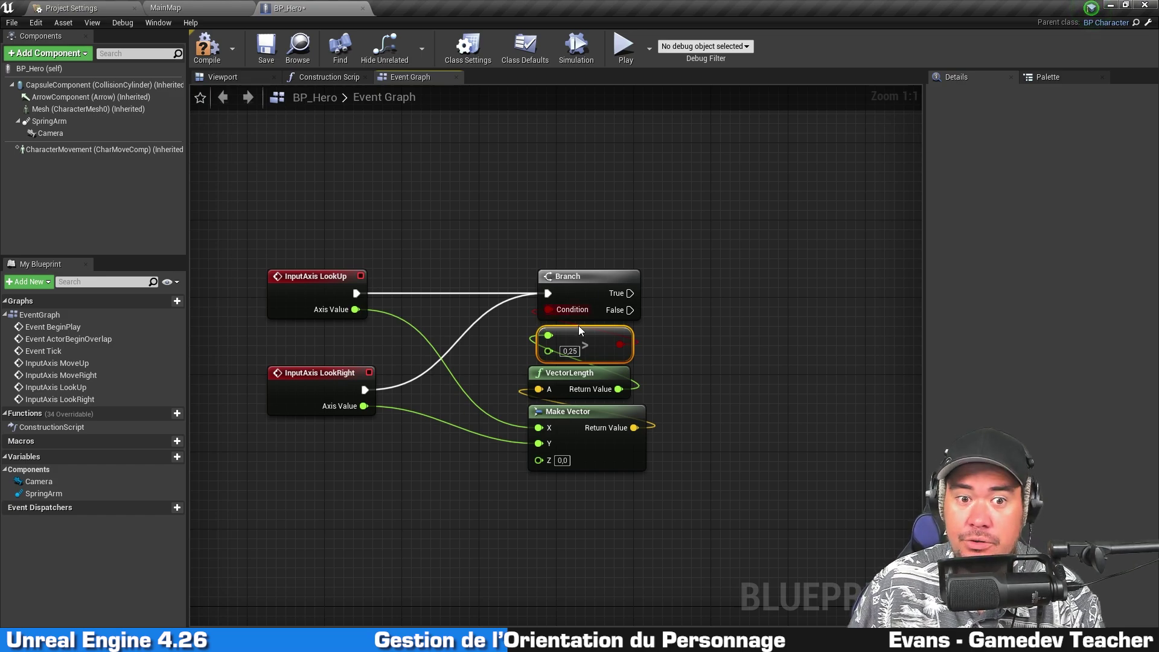
right_click_drag(579, 325, 530, 318)
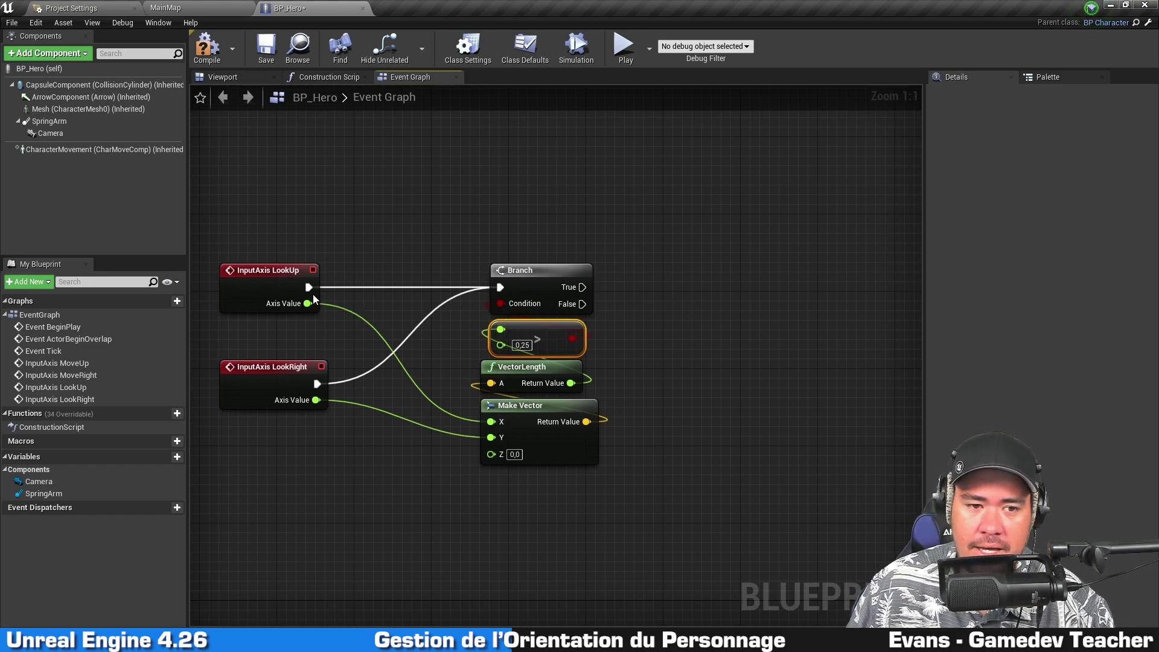
right_click_drag(701, 258, 719, 291)
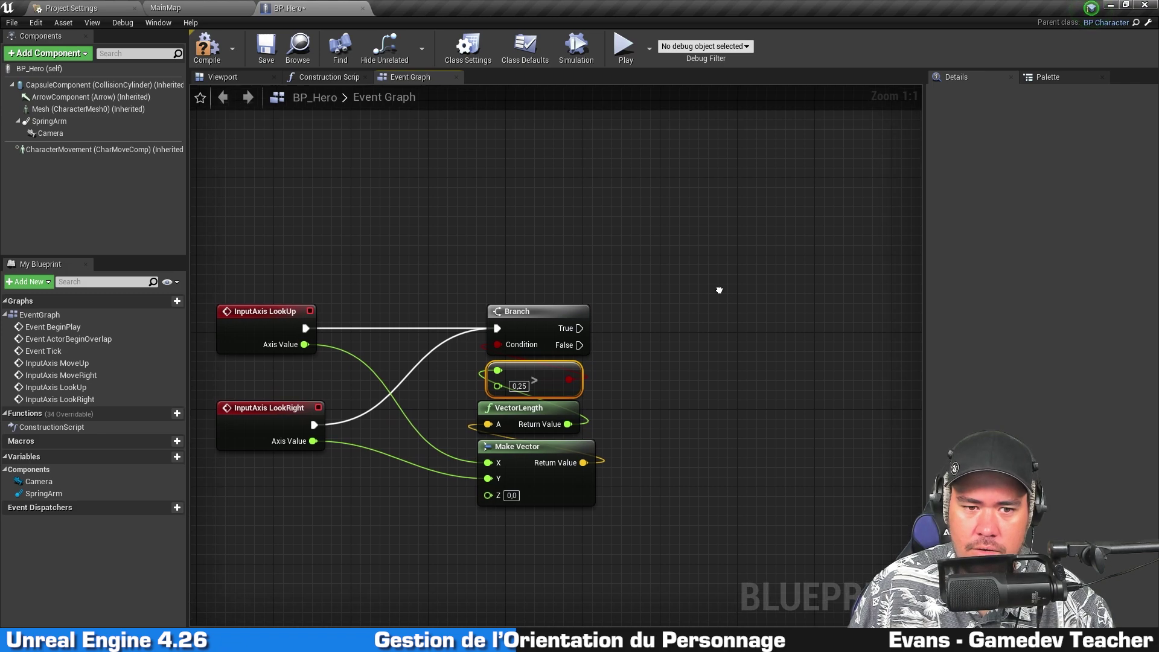
- Duplicate the Branch above the original and route both look events' execution into the copy
left_click(539, 319)
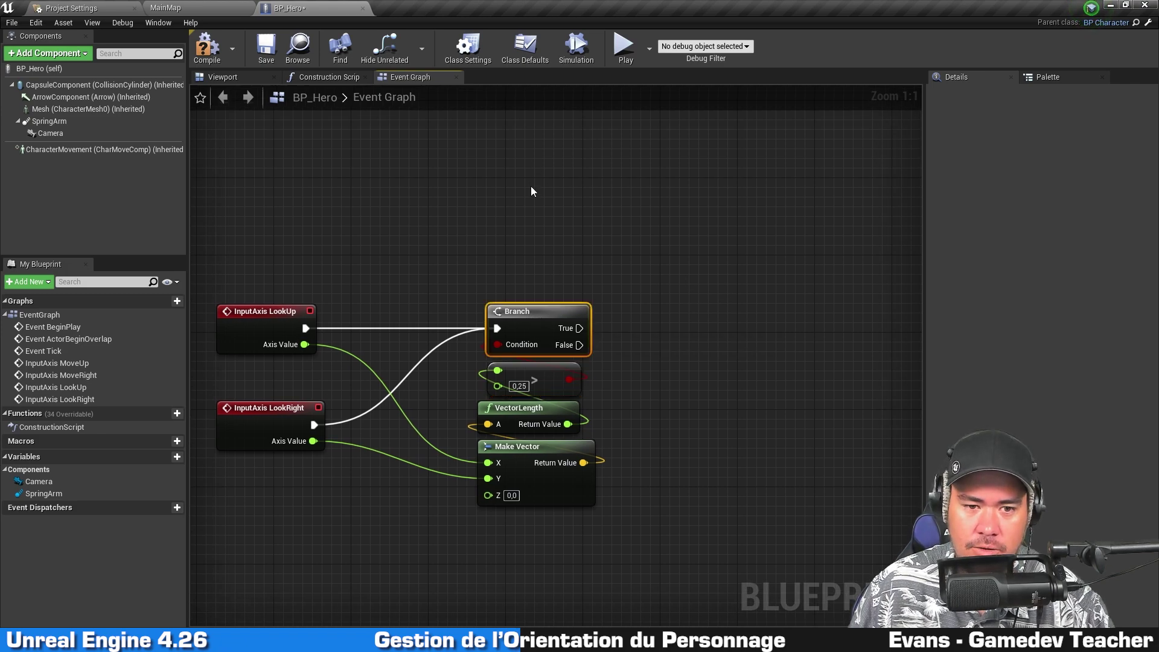
key("ctrl+c")
key("ctrl+v")
left_click_drag(589, 206, 550, 251)
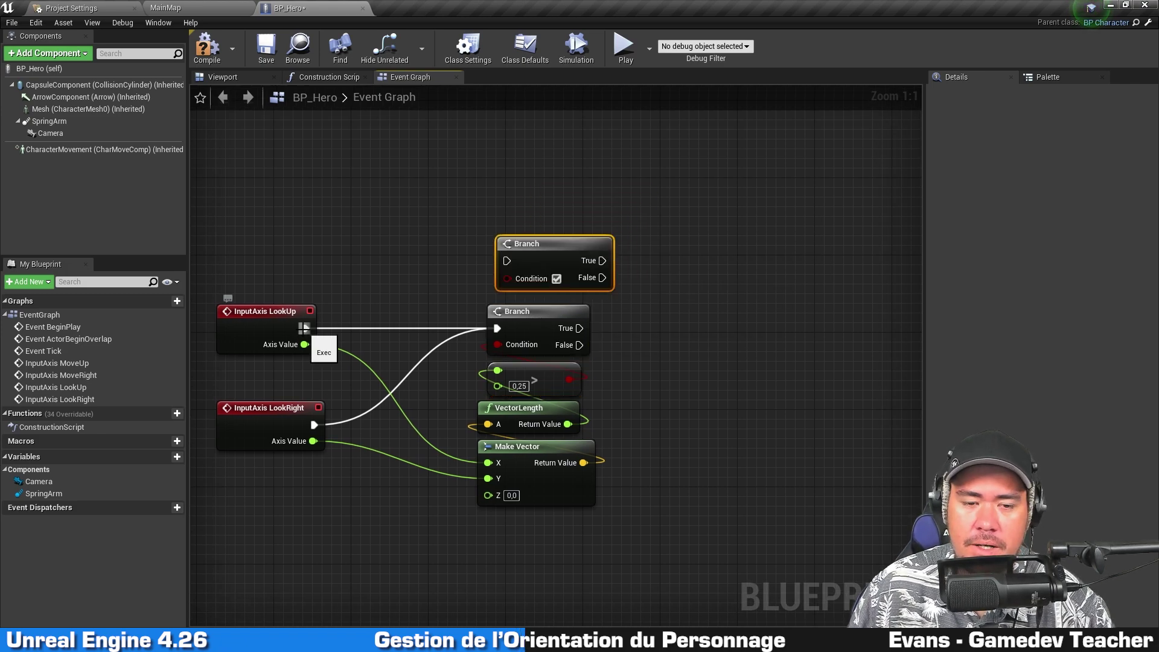
left_click_drag(303, 327, 503, 337)
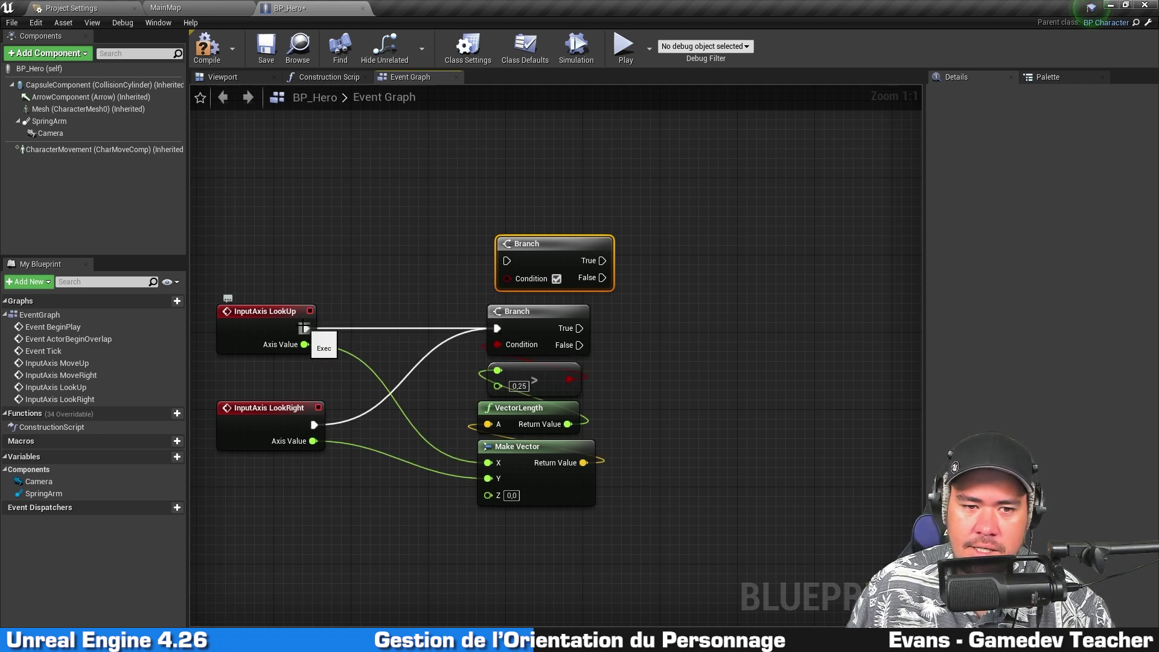
left_click_drag(306, 328, 434, 294)
left_click_drag(504, 261, 506, 261)
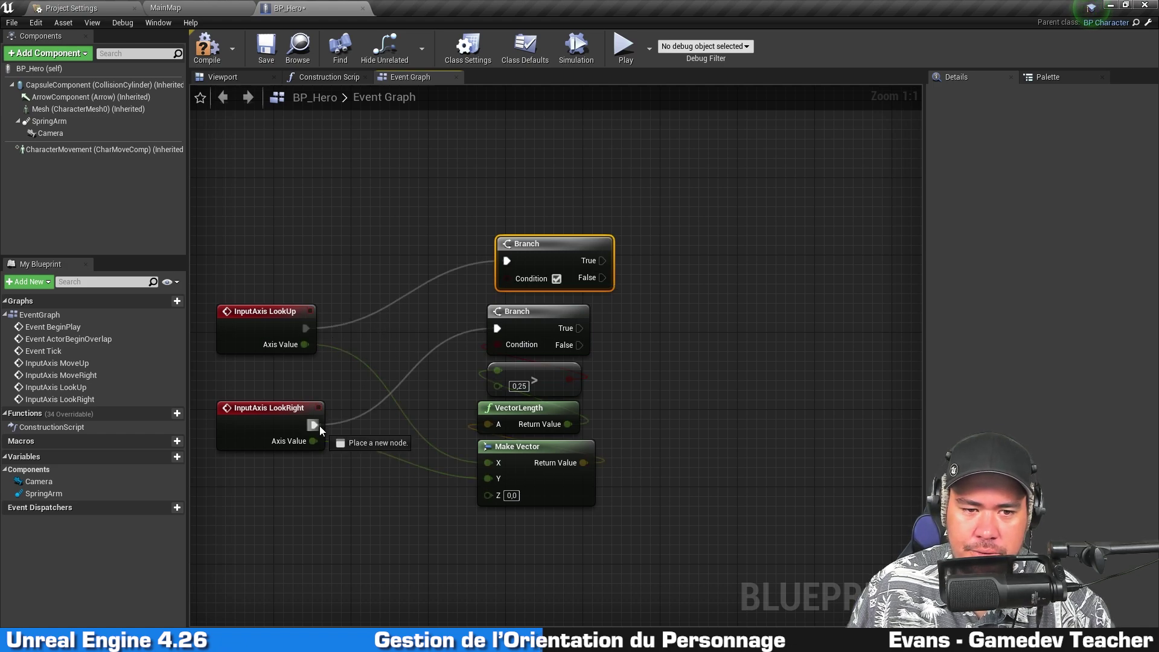
left_click_drag(320, 425, 505, 260)
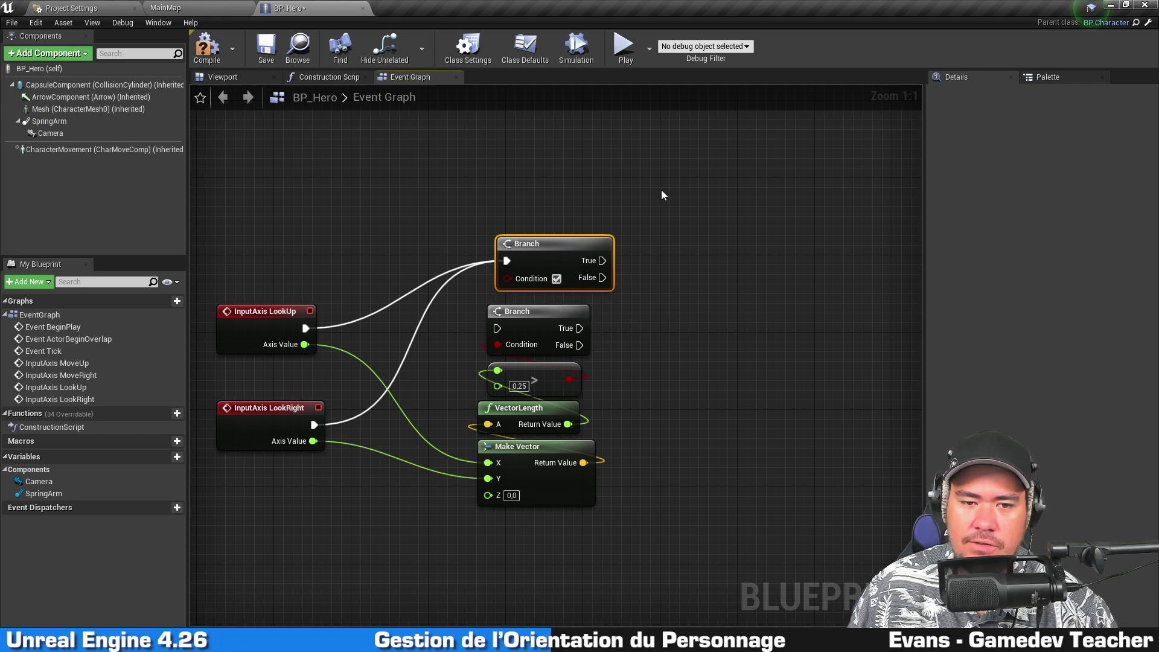
- Return both execution wires to the original Branch, delete the copy, and select the condition nodes
right_click_drag(661, 194, 670, 187)
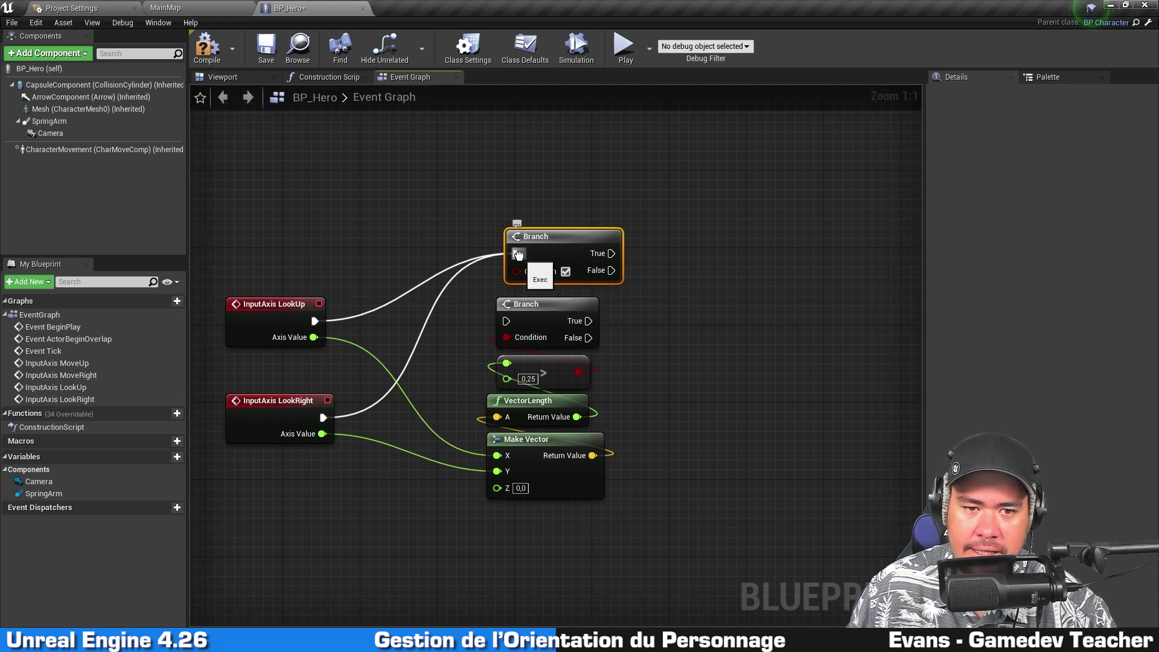
left_click_drag(517, 254, 508, 321, "ctrl")
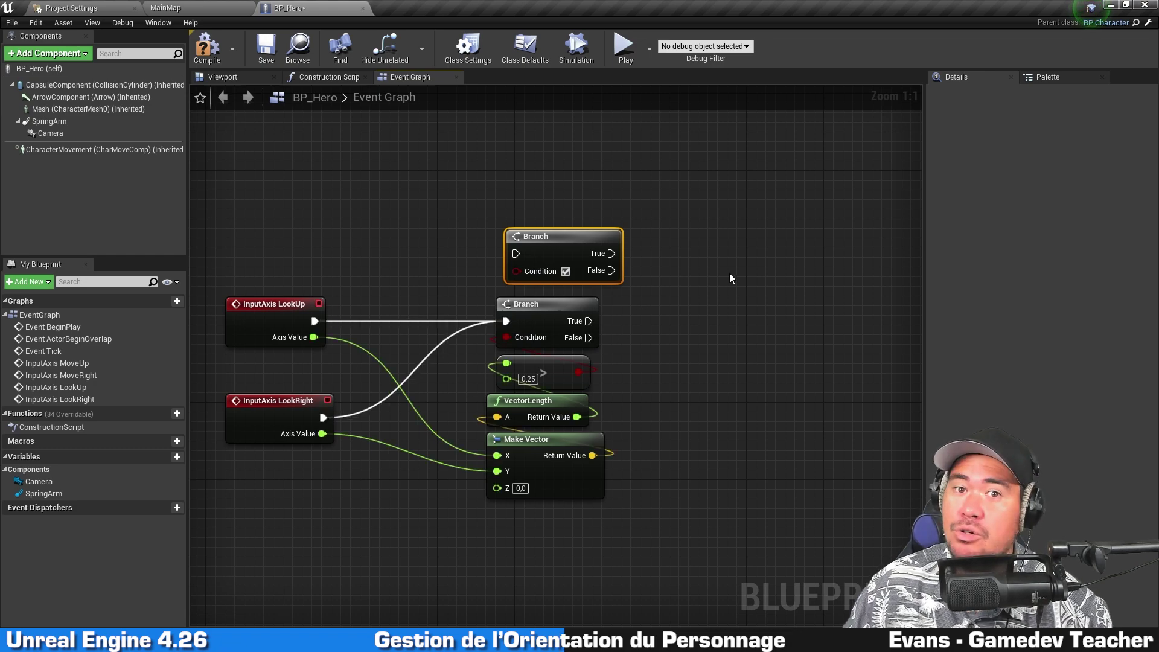
right_click_drag(729, 277, 792, 299)
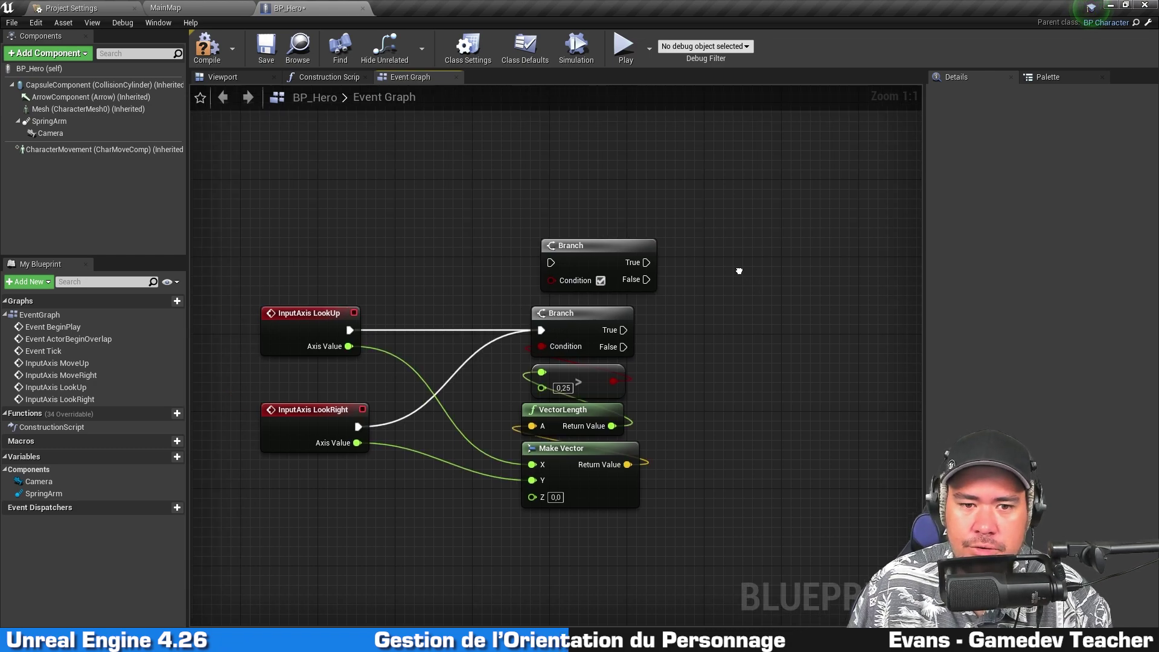
key("Delete")
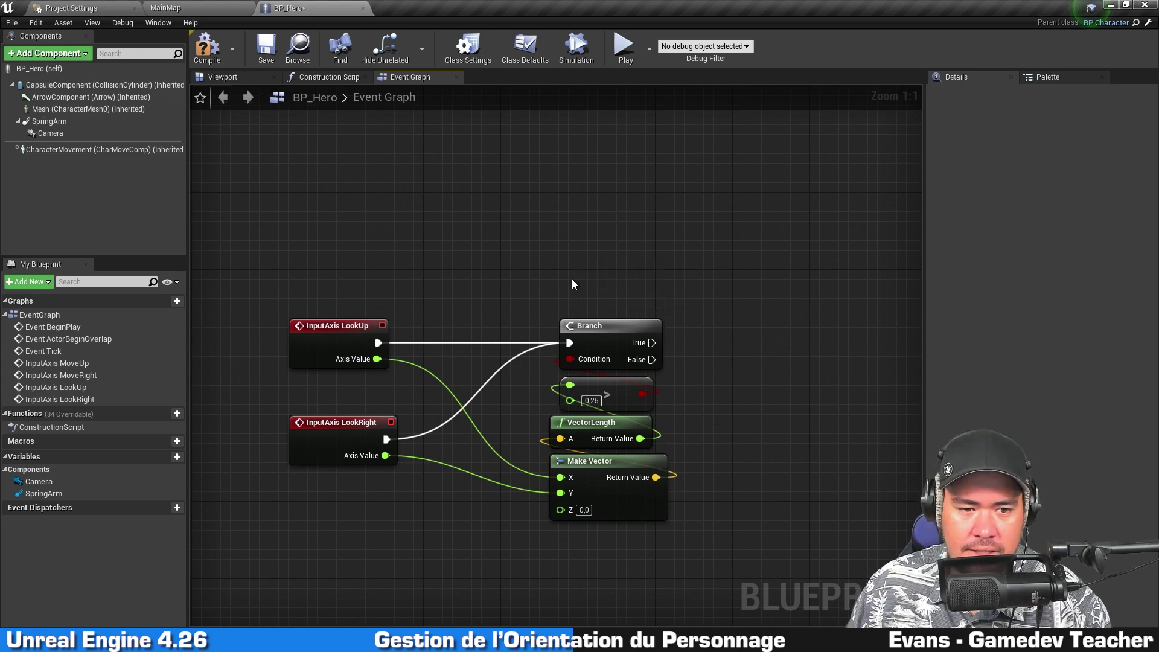
left_click(320, 348)
left_click(330, 453)
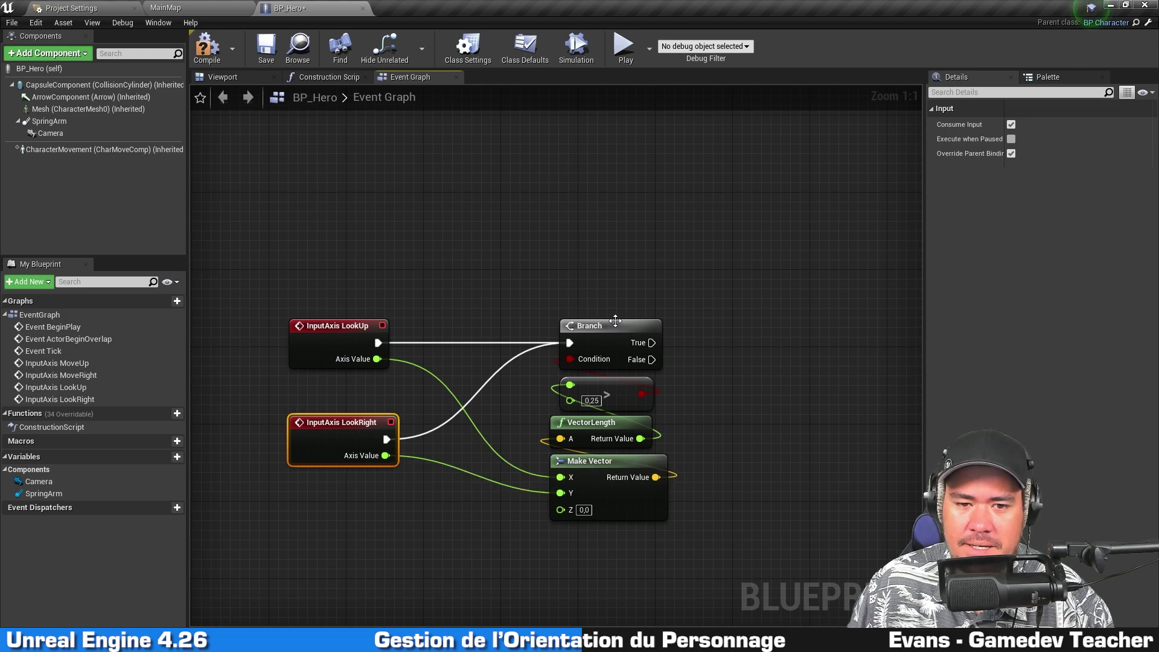
left_click(585, 264)
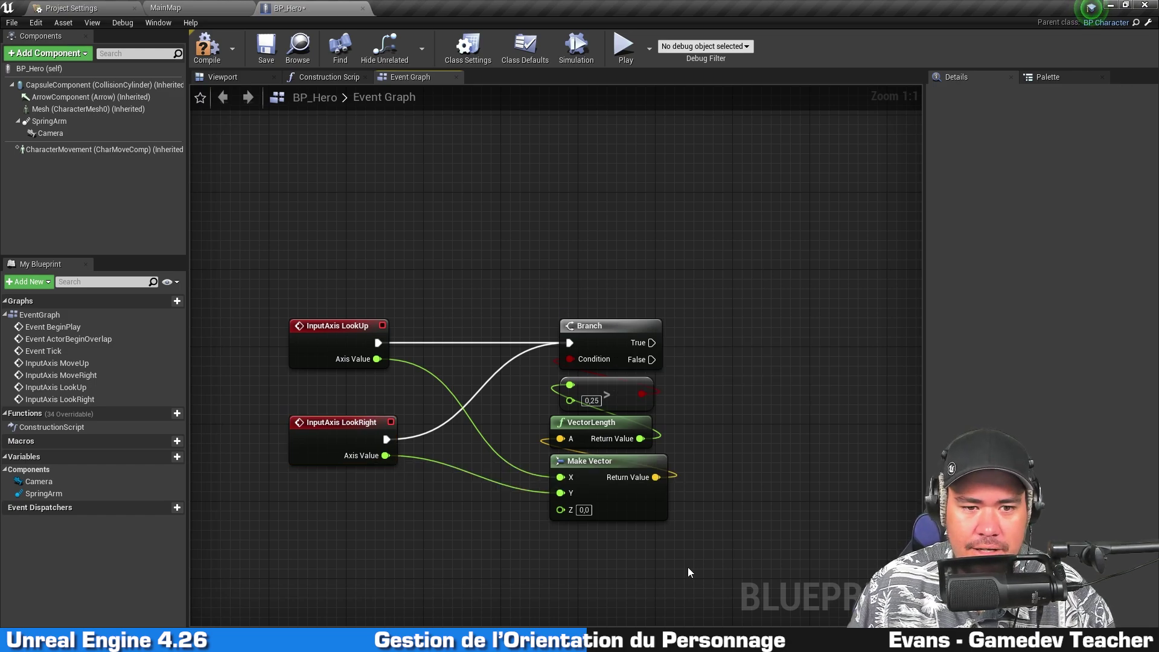
right_click_drag(688, 571, 620, 475)
- Shift the four condition nodes left and add a Get Controller node
left_click_drag(548, 454, 618, 197)
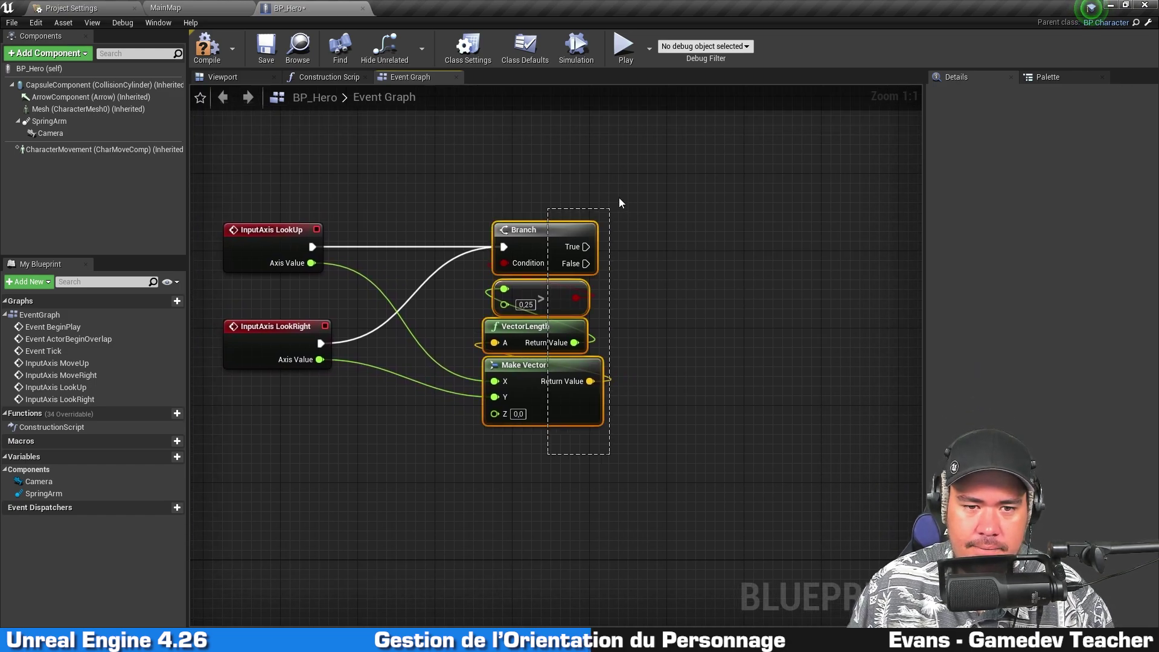
left_click_drag(525, 230, 467, 230)
right_click(642, 342)
type("getcontro")
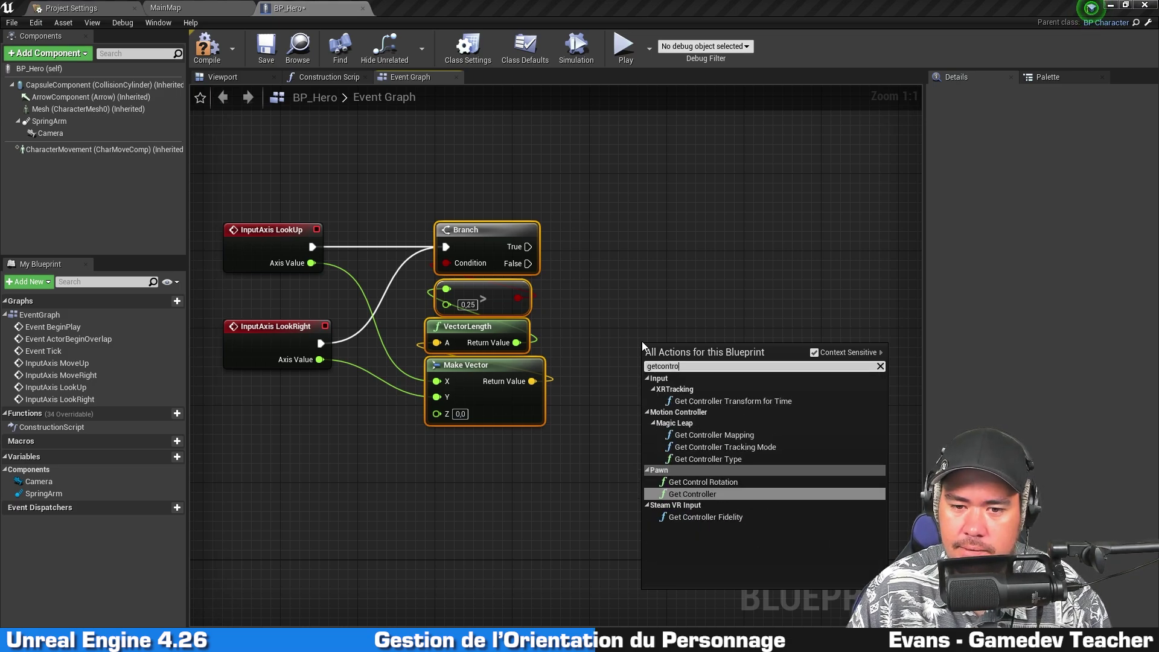
key("Return")
- Add Set Control Rotation targeting Get Controller and drive it from Branch's True output
mouse_move(759, 355)
left_mouse_down()
mouse_move(706, 312)
mouse_move(730, 230)
left_mouse_up()
type("setcontrol")
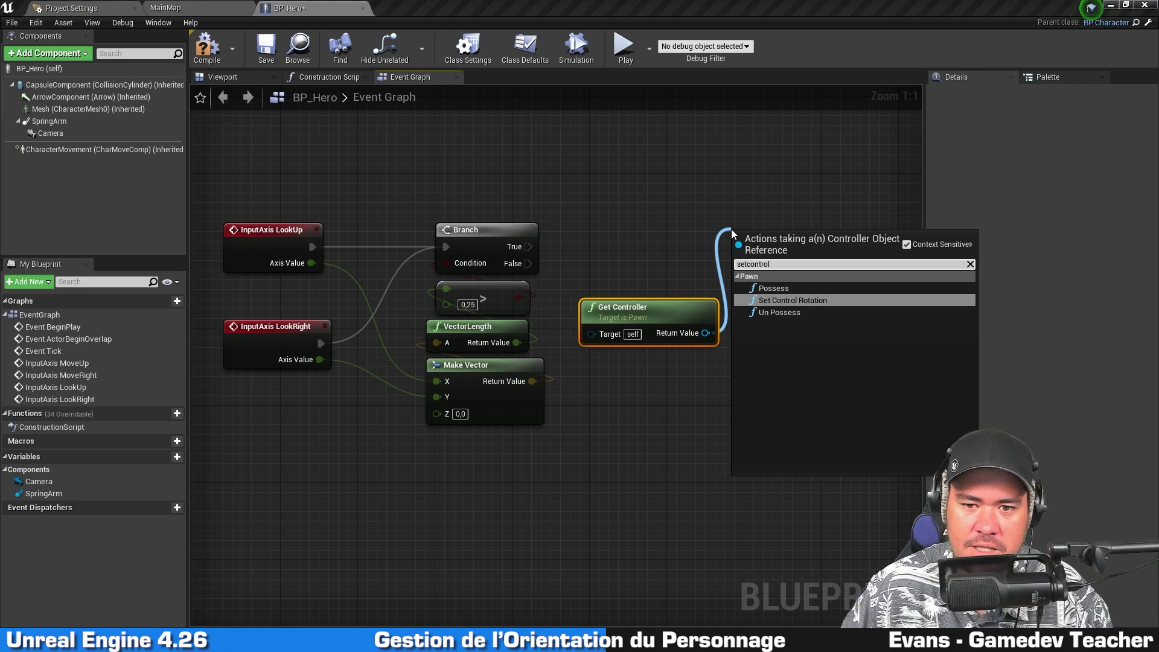
key("Return")
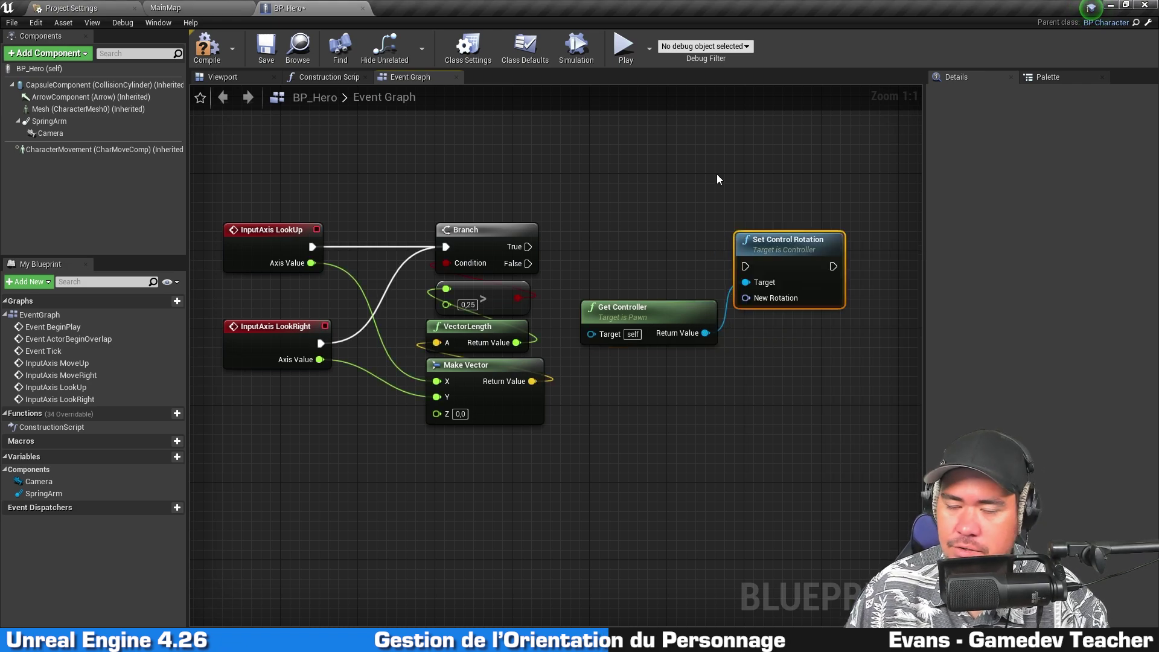
left_click_drag(676, 319, 657, 299)
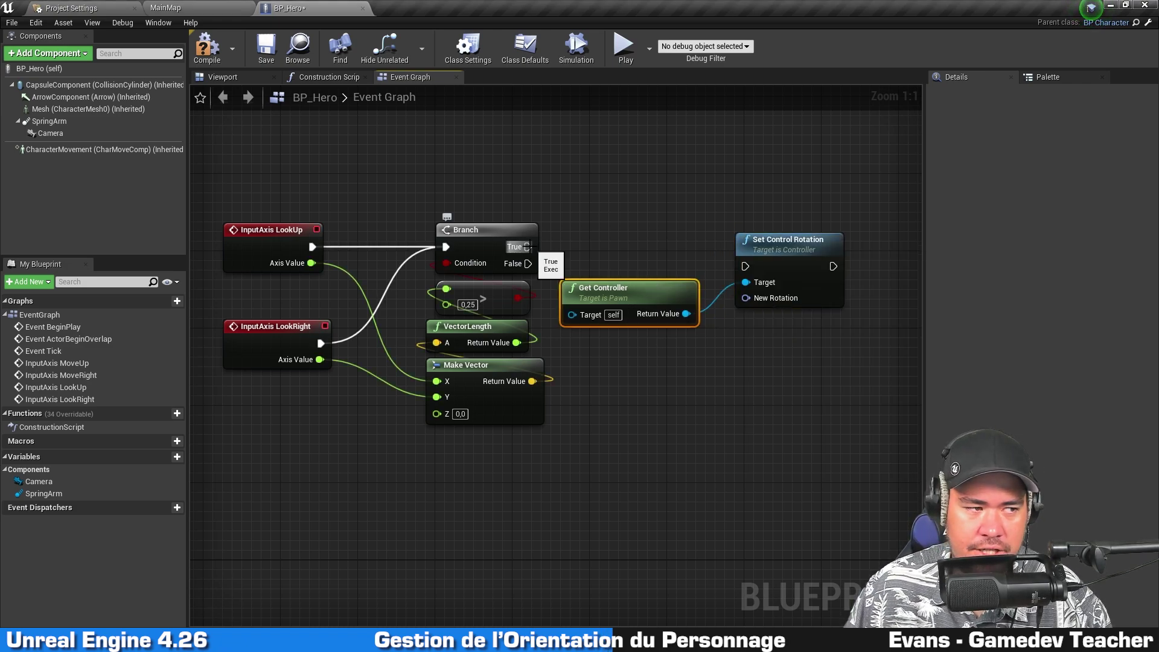
mouse_move(527, 246)
left_mouse_down()
mouse_move(745, 266)
mouse_move(794, 240)
left_mouse_up()
left_click_drag(666, 299, 696, 279)
left_click(729, 374)
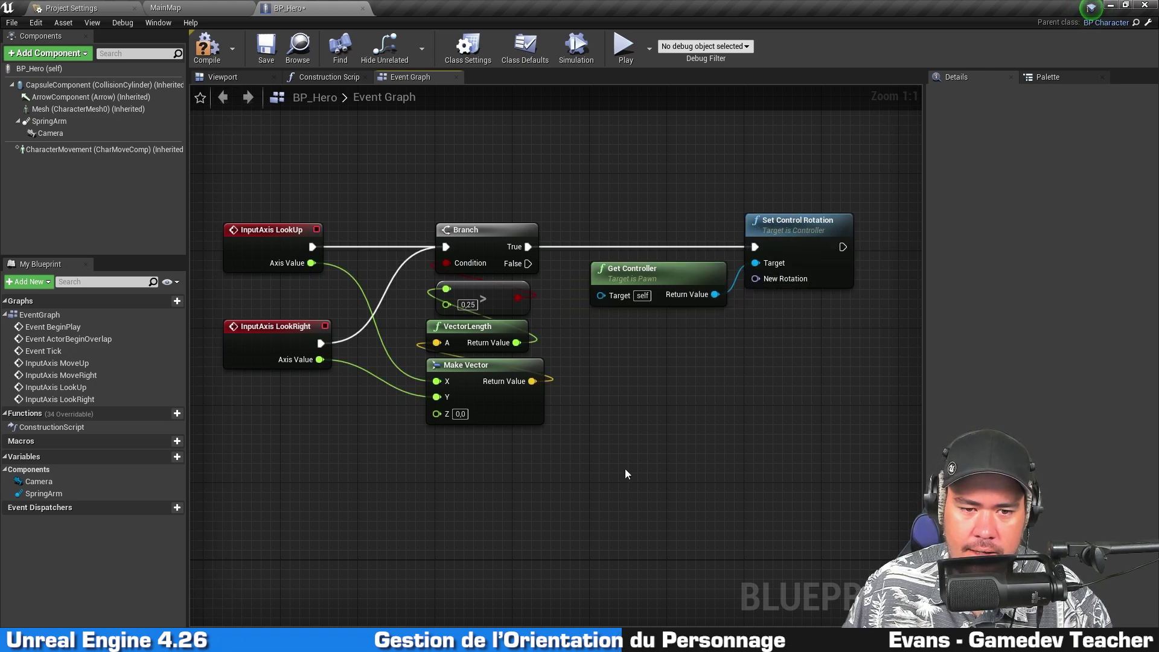
- Convert Make Vector's output with RotationFromXVector and feed it into Set Control Rotation's New Rotation
left_click_drag(531, 381, 681, 371)
type("rota")
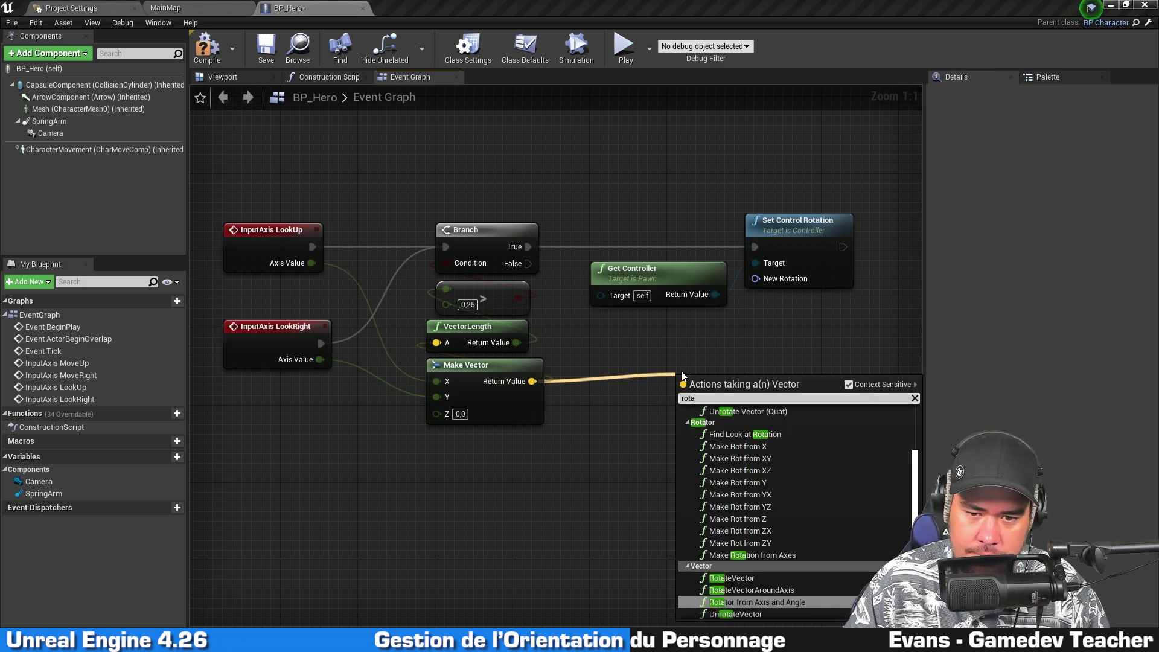
type("tionfromx")
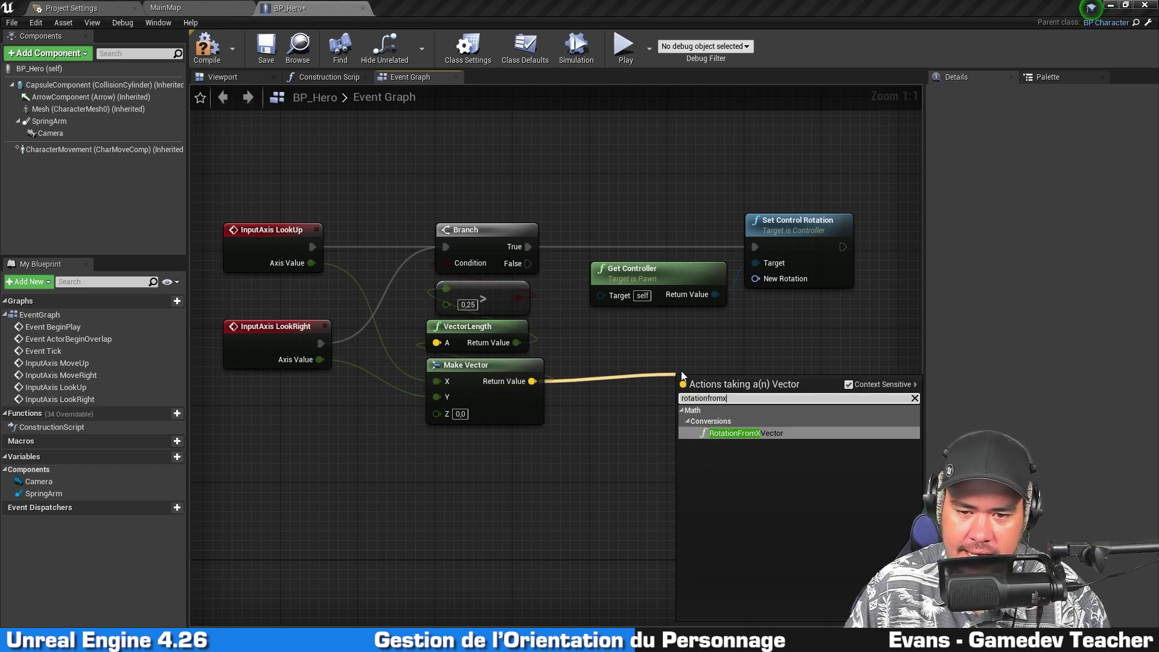
key("Return")
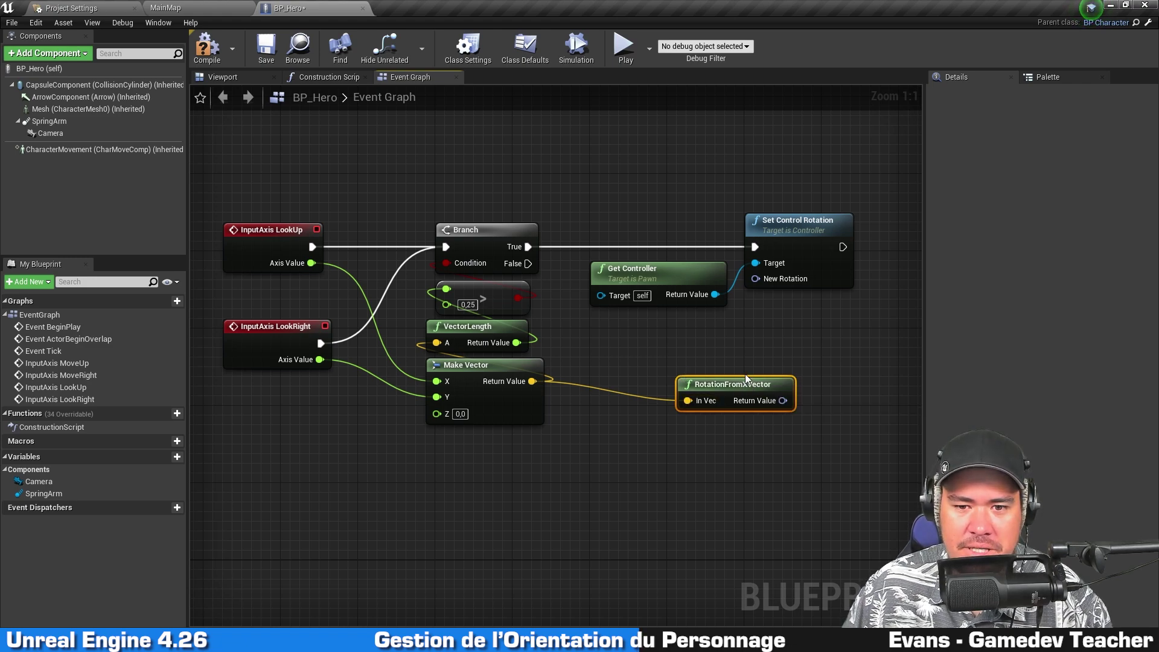
mouse_move(727, 380)
left_mouse_down()
mouse_move(660, 323)
mouse_move(765, 280)
left_mouse_up()
left_click(785, 335)
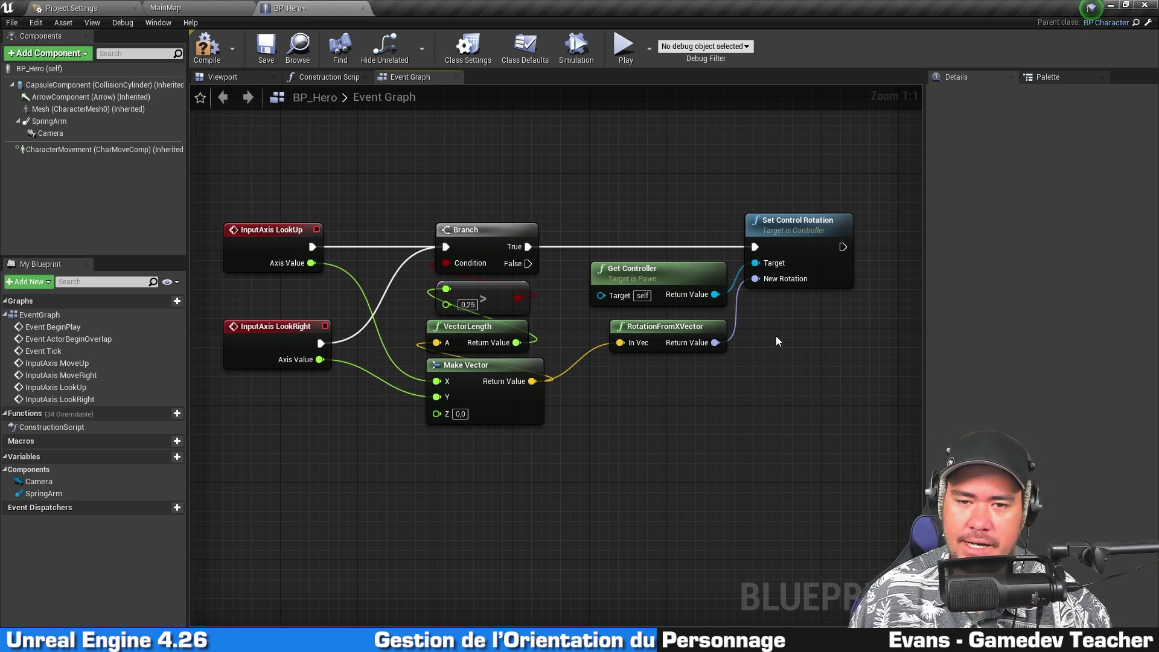
- Review the finished look-rotation chain, selecting the controller, rotation and condition nodes
scroll(777, 341, "down", 1)
right_click_drag(786, 358, 780, 359)
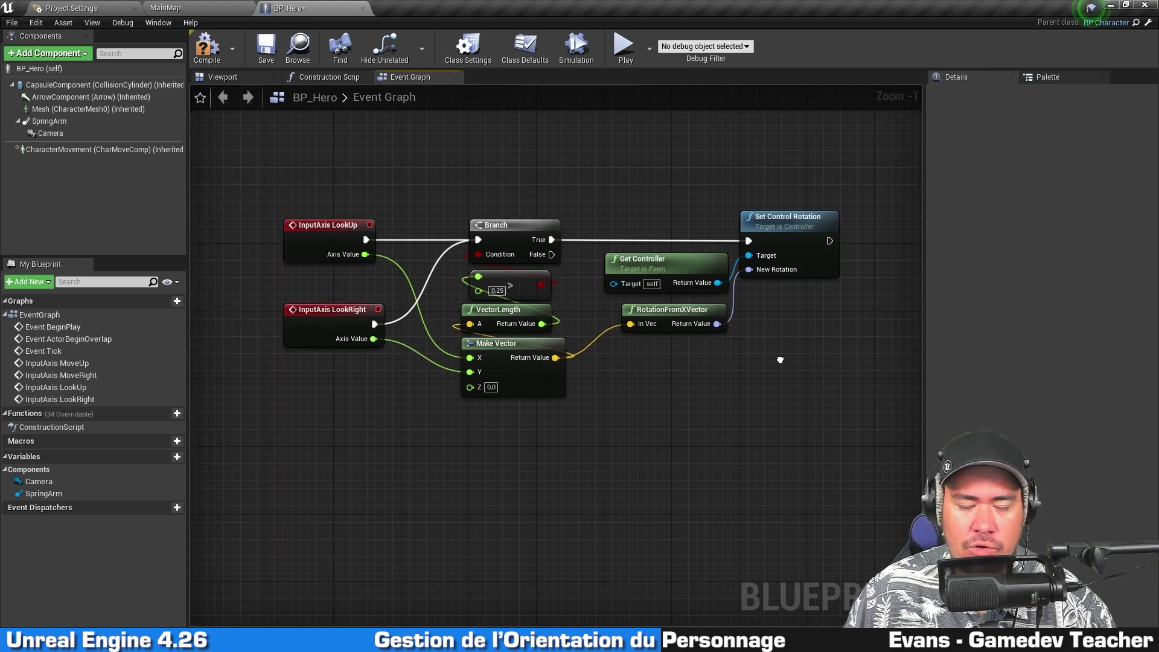
scroll(780, 360, "up", 1)
left_click_drag(715, 341, 685, 260)
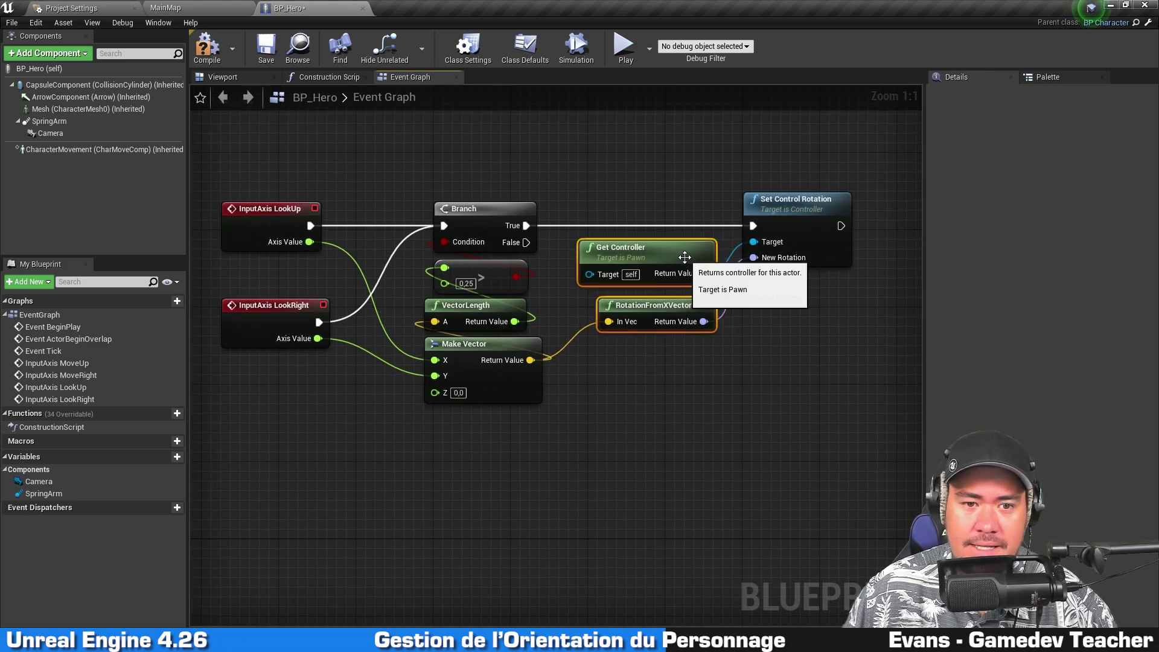
left_click_drag(424, 155, 483, 465)
right_click_drag(492, 470, 524, 493)
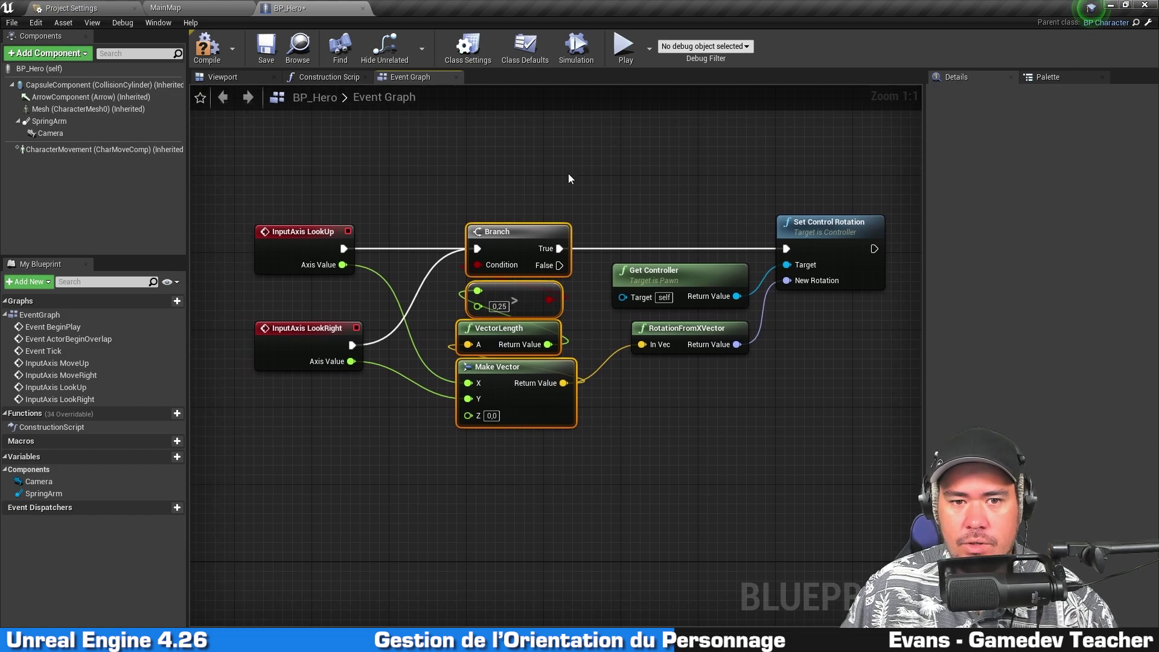
mouse_move(569, 178)
right_mouse_down()
mouse_move(543, 142)
mouse_move(562, 194)
right_mouse_up()
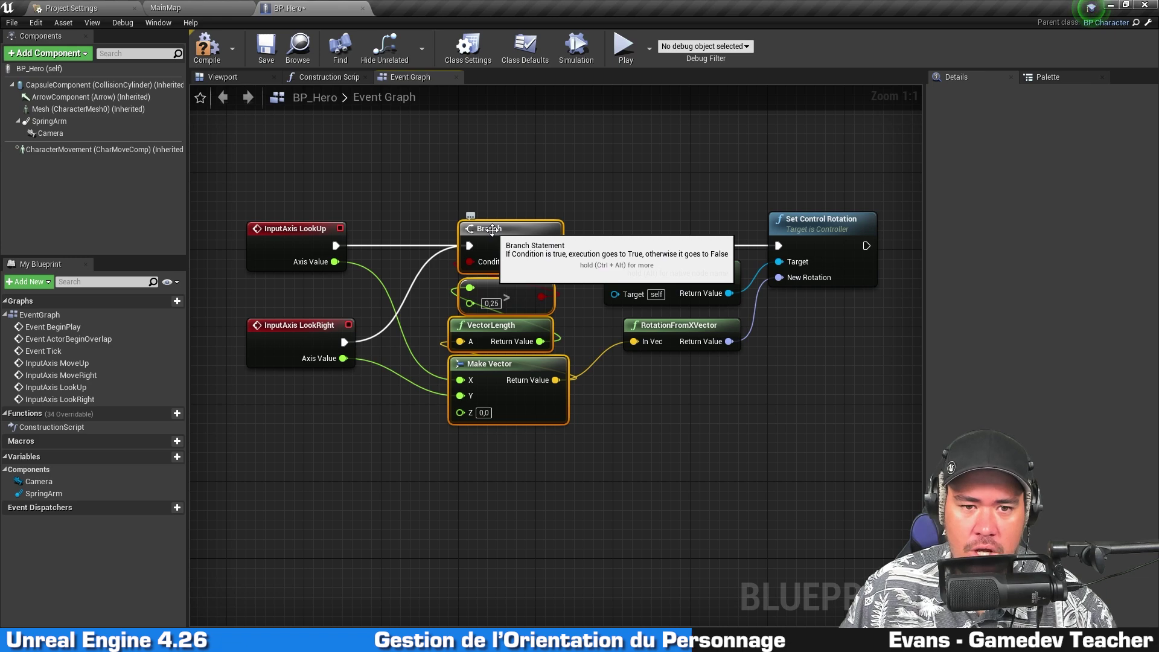
- Give the Branch node a comment bubble reading 'Ne continue l'exécution que si le stick est incliné à au moins 25%…'
left_click(492, 230)
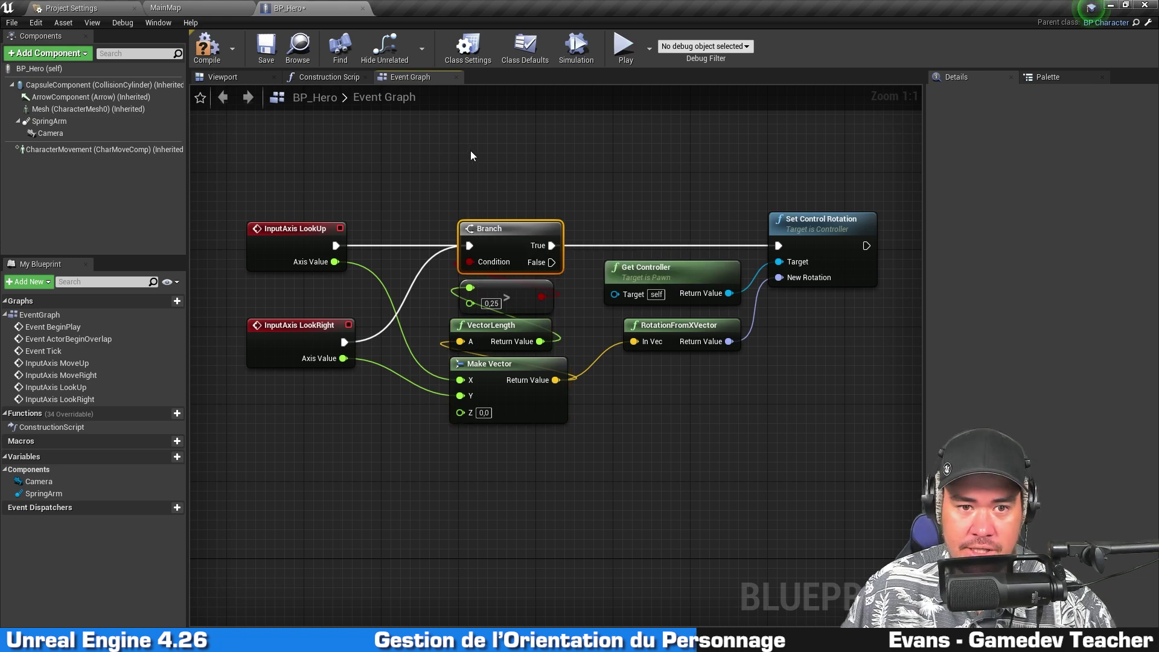
key("c")
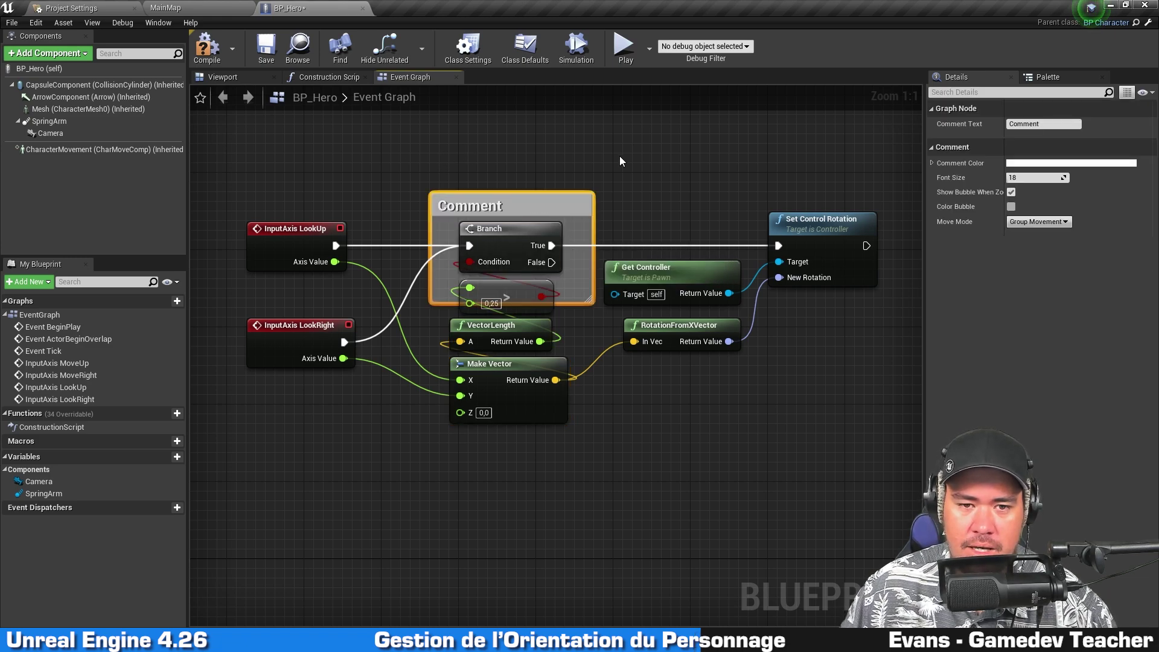
key("Delete")
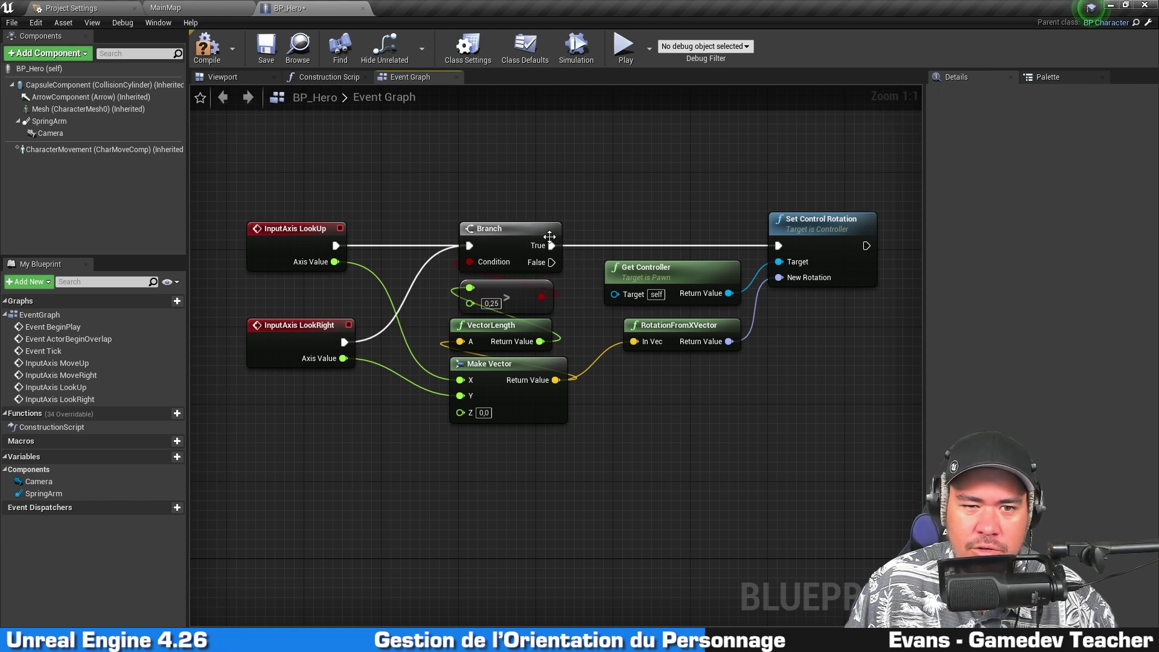
left_click(506, 247)
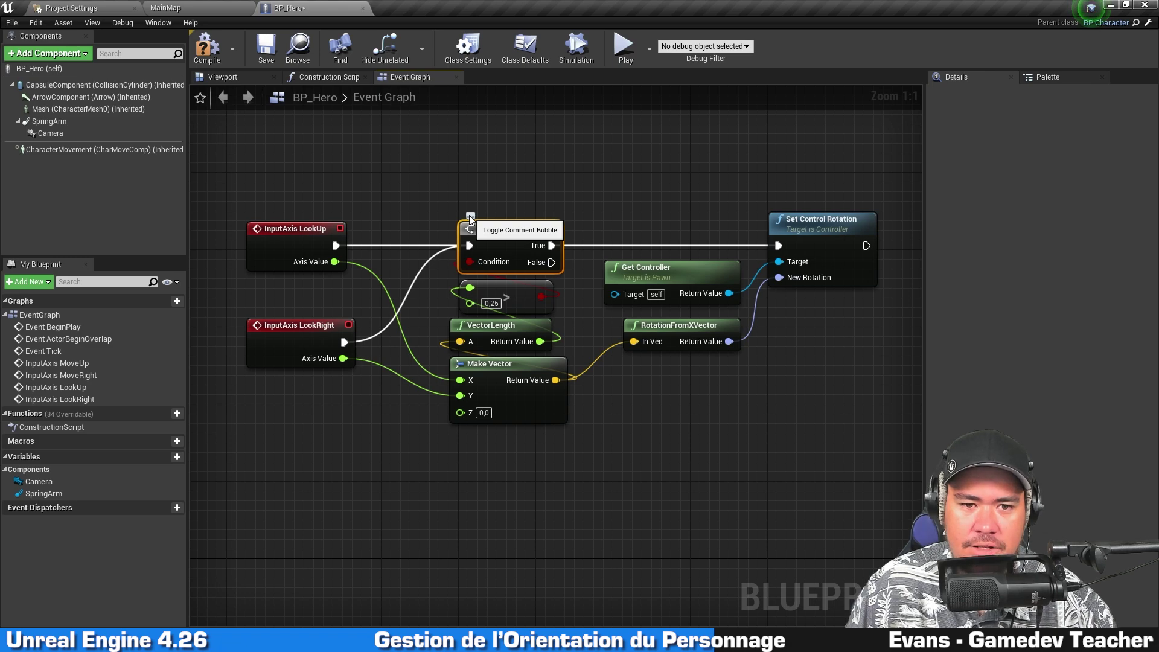
left_click(470, 216)
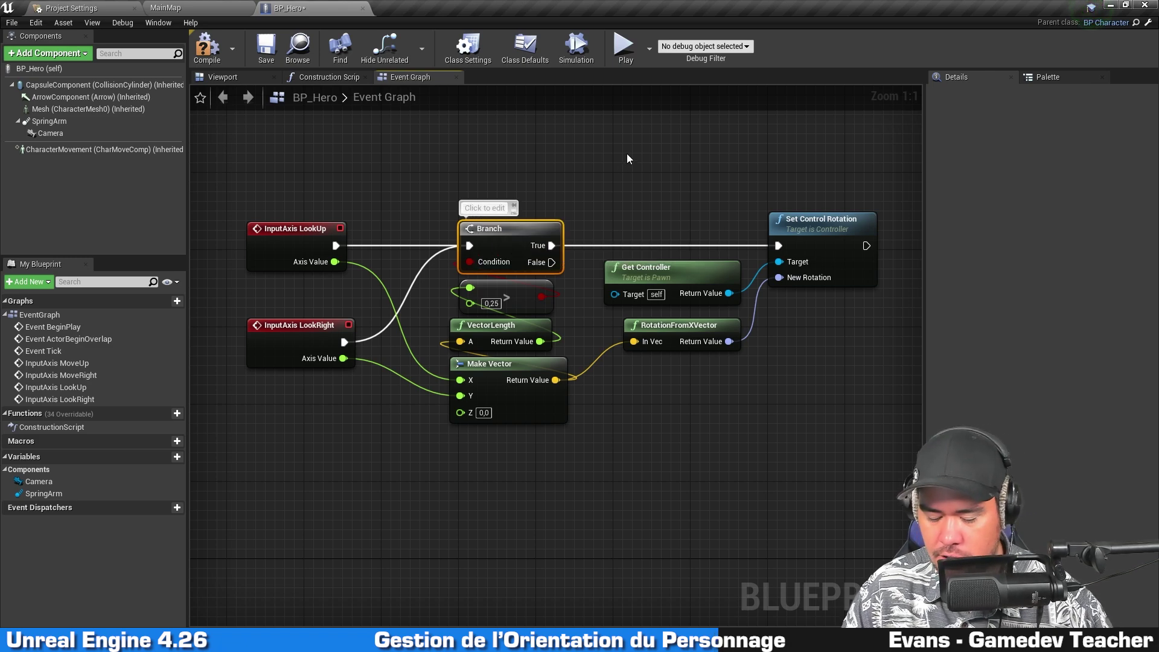
type("Ne cont")
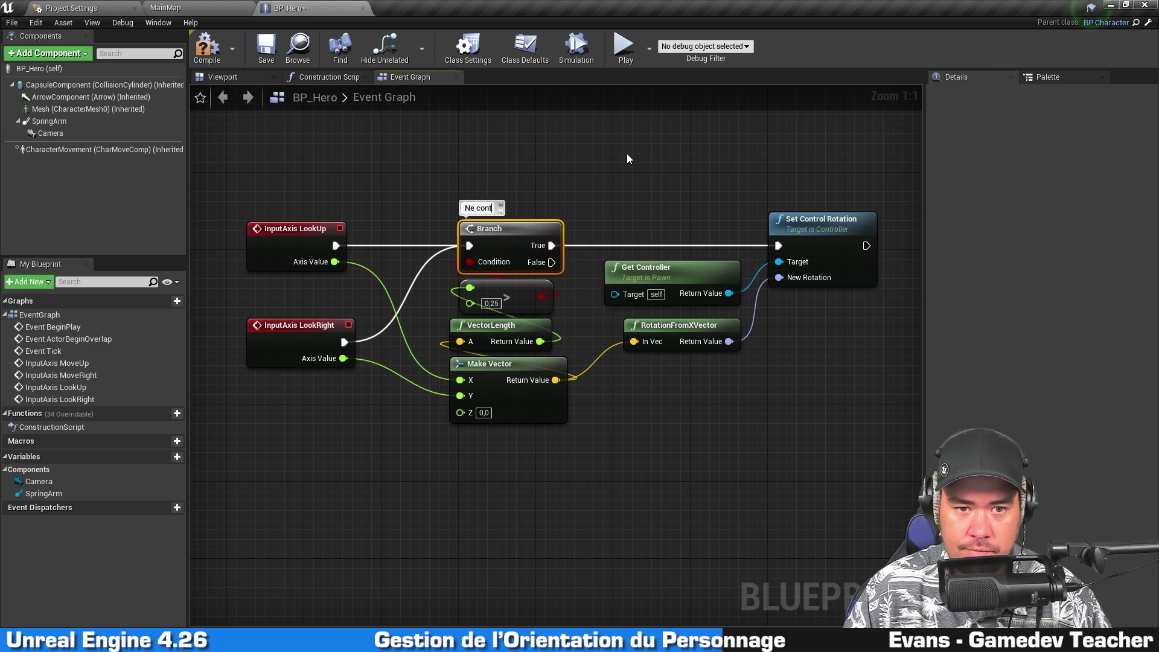
type("inue l'exécution que si")
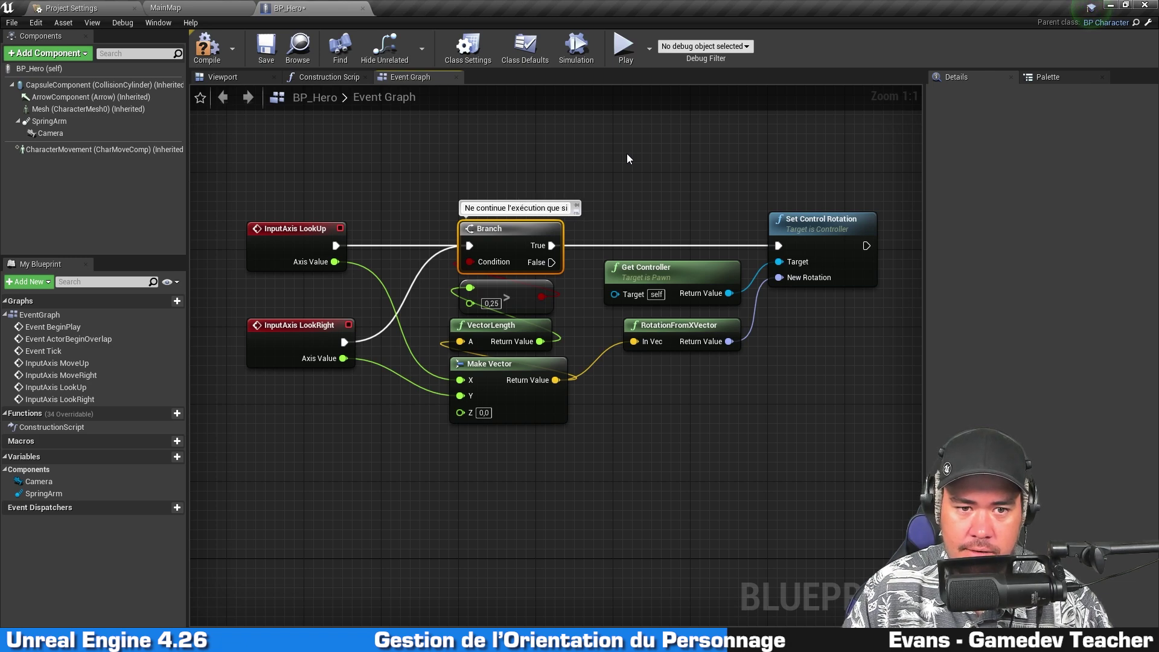
type(" le stick est incli")
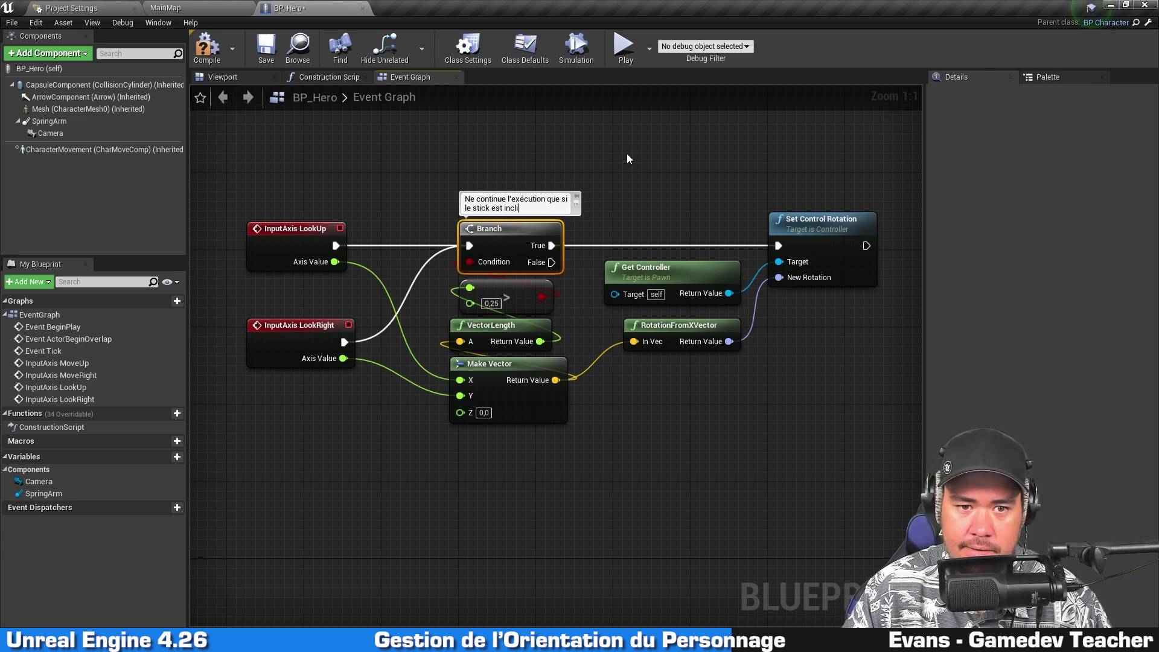
type("né à au moins 25")
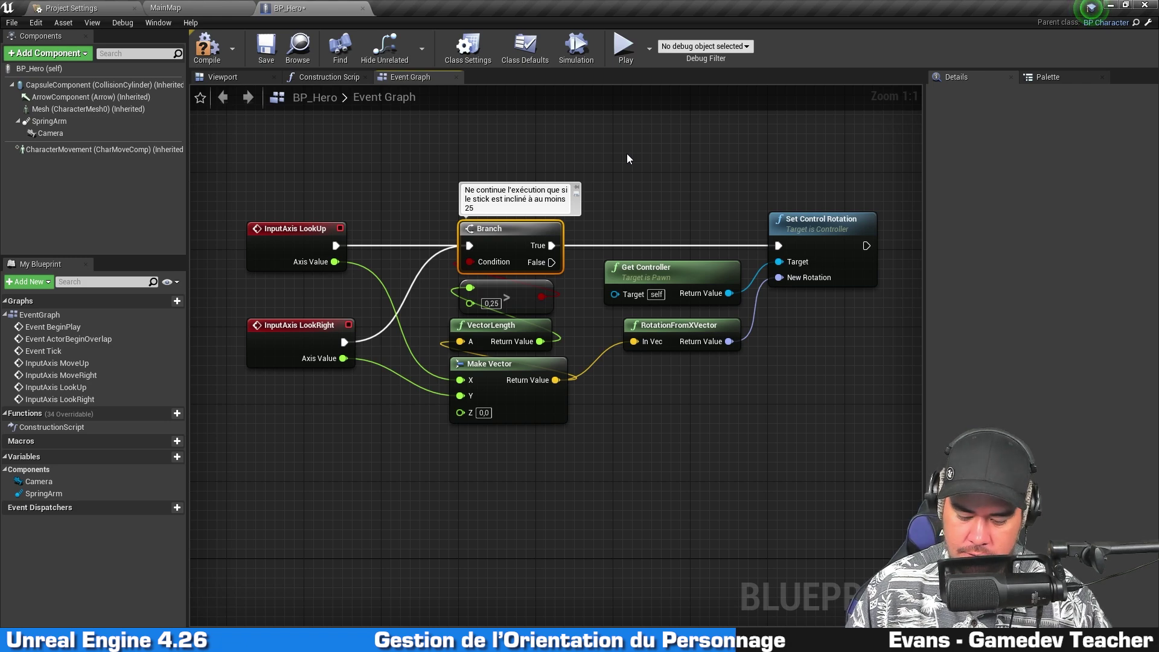
type("% de son incli")
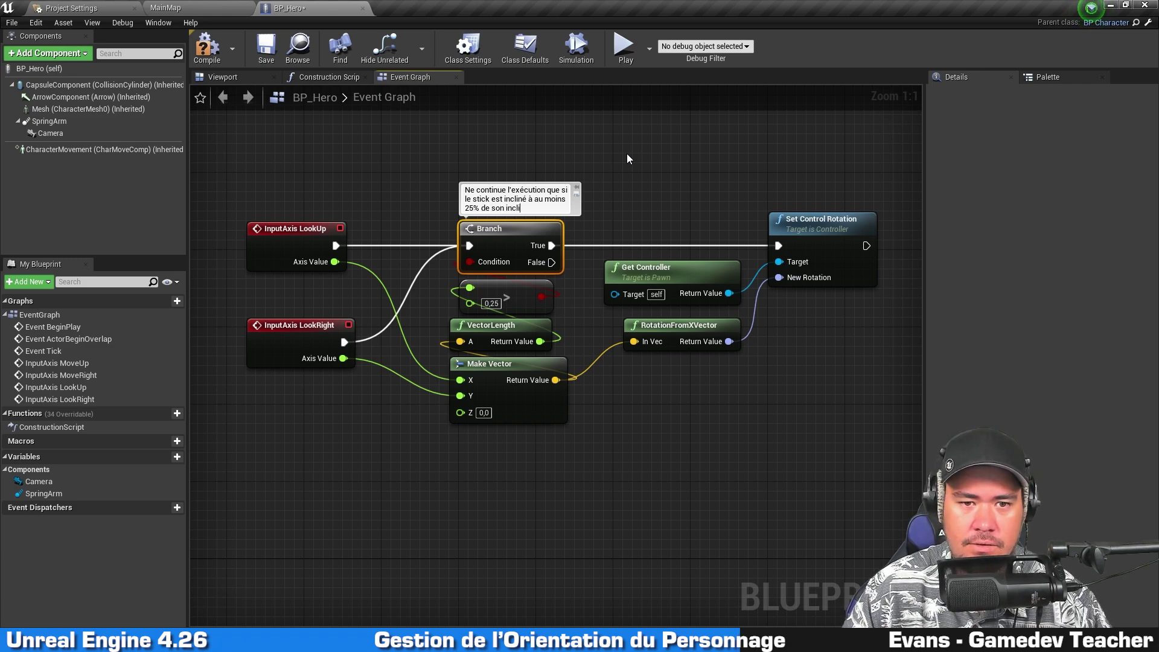
type("naison max")
key("Return")
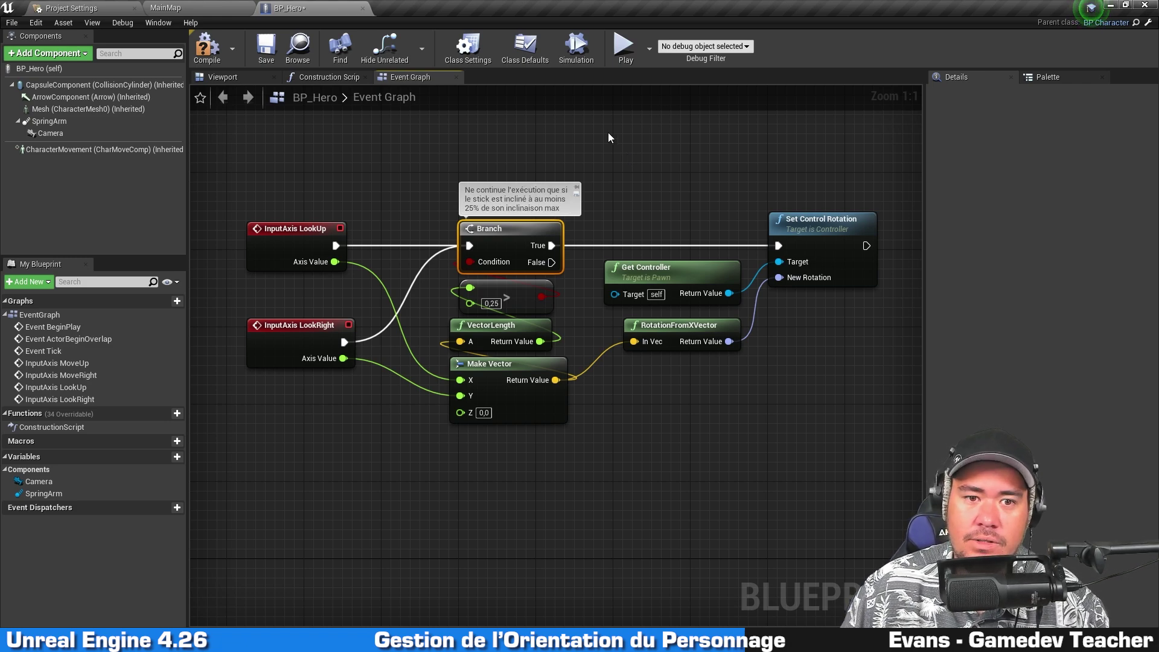
left_click(465, 166)
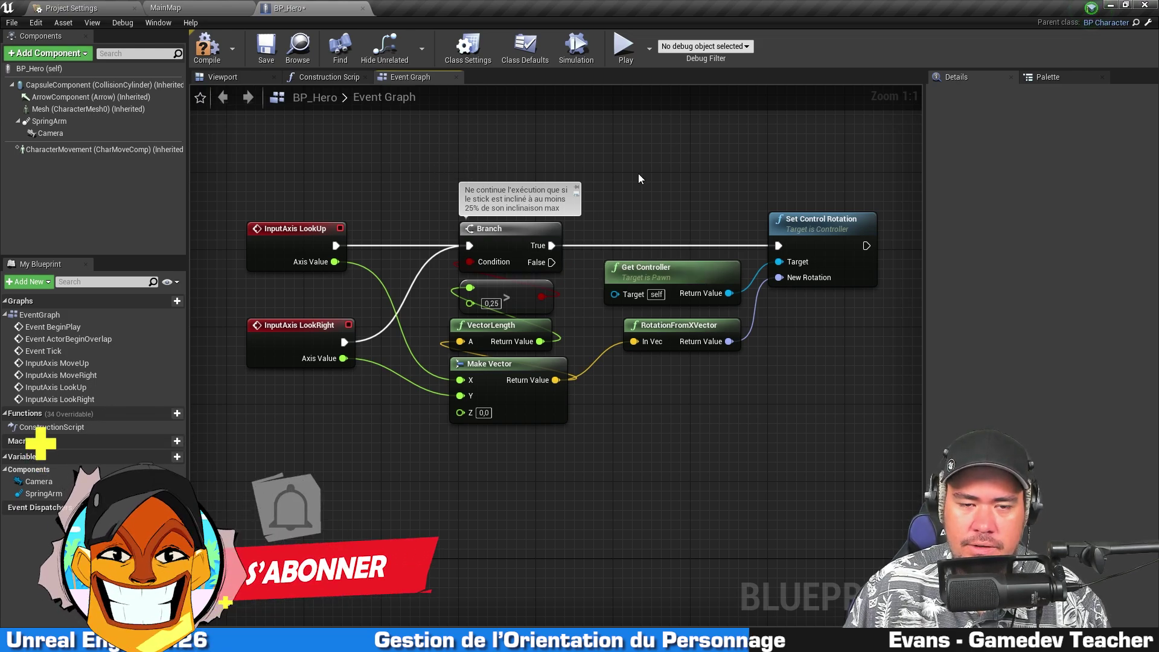
scroll(618, 183, "down", 3)
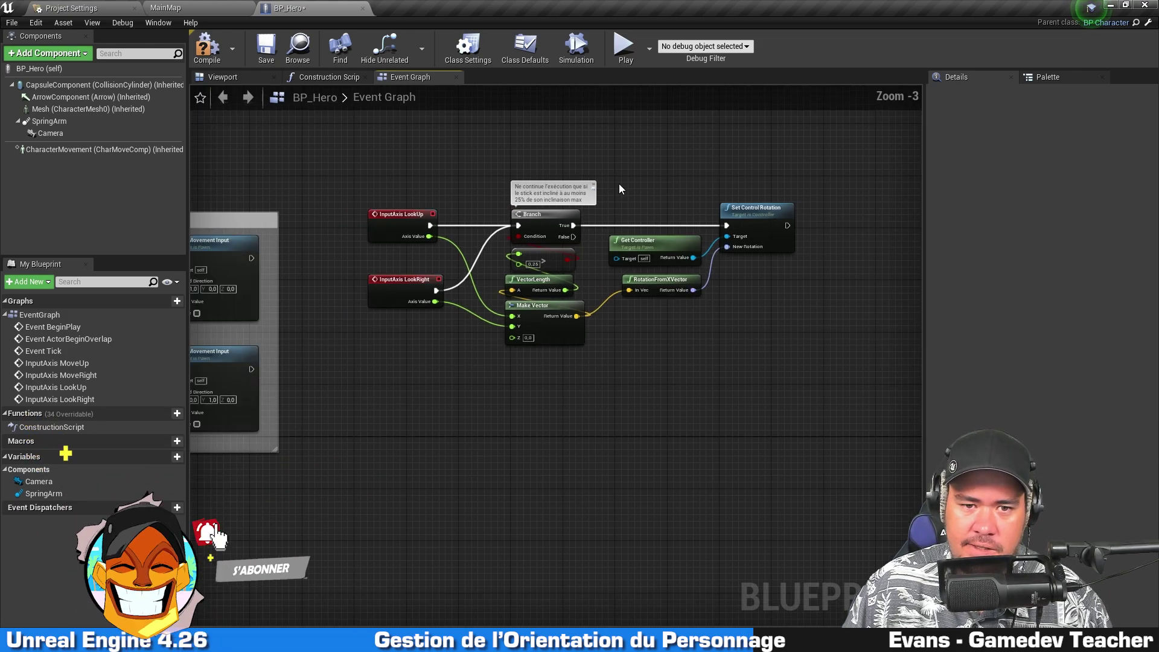
scroll(618, 183, "down", 6)
scroll(584, 205, "up", 10)
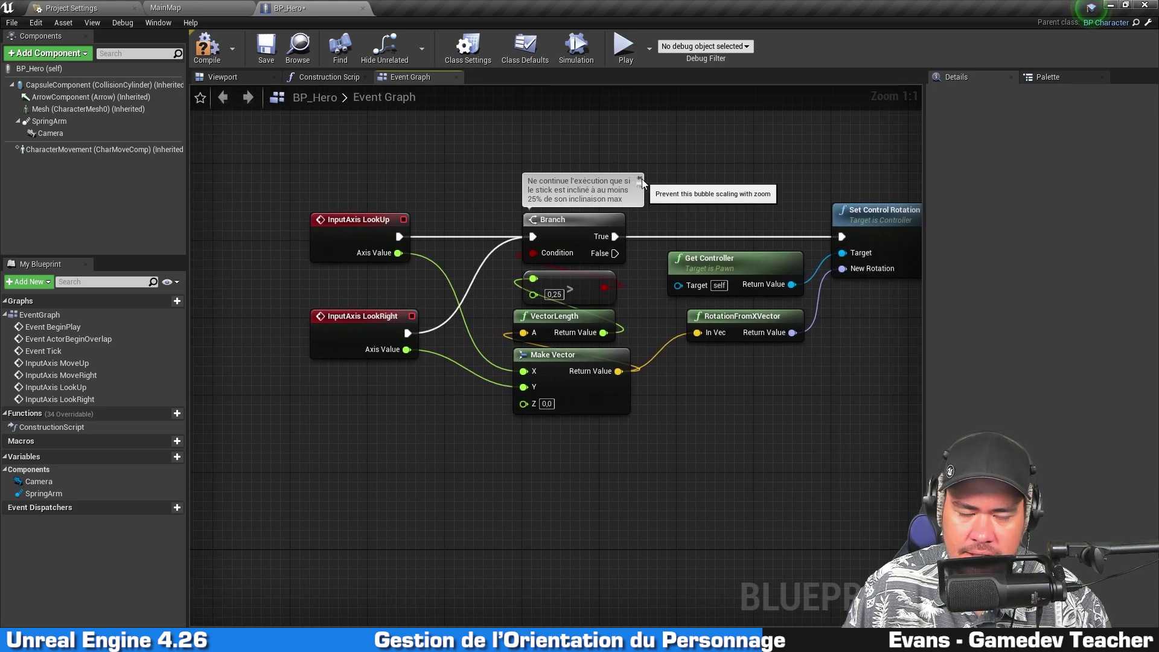
scroll(712, 167, "down", 5)
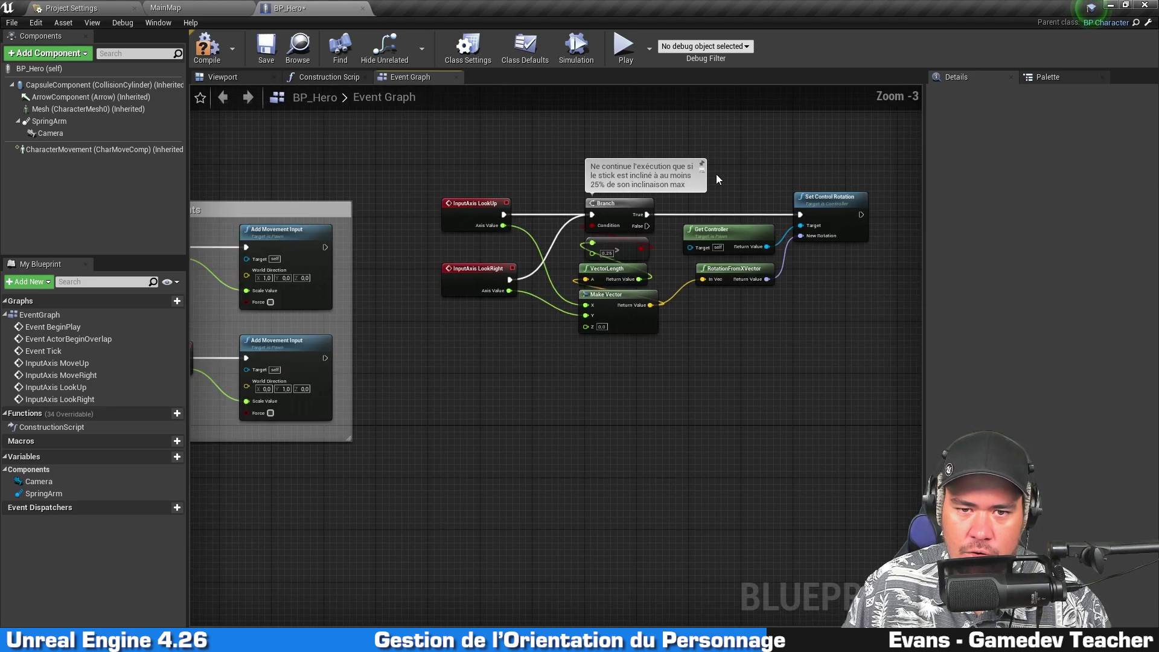
scroll(715, 181, "down", 2)
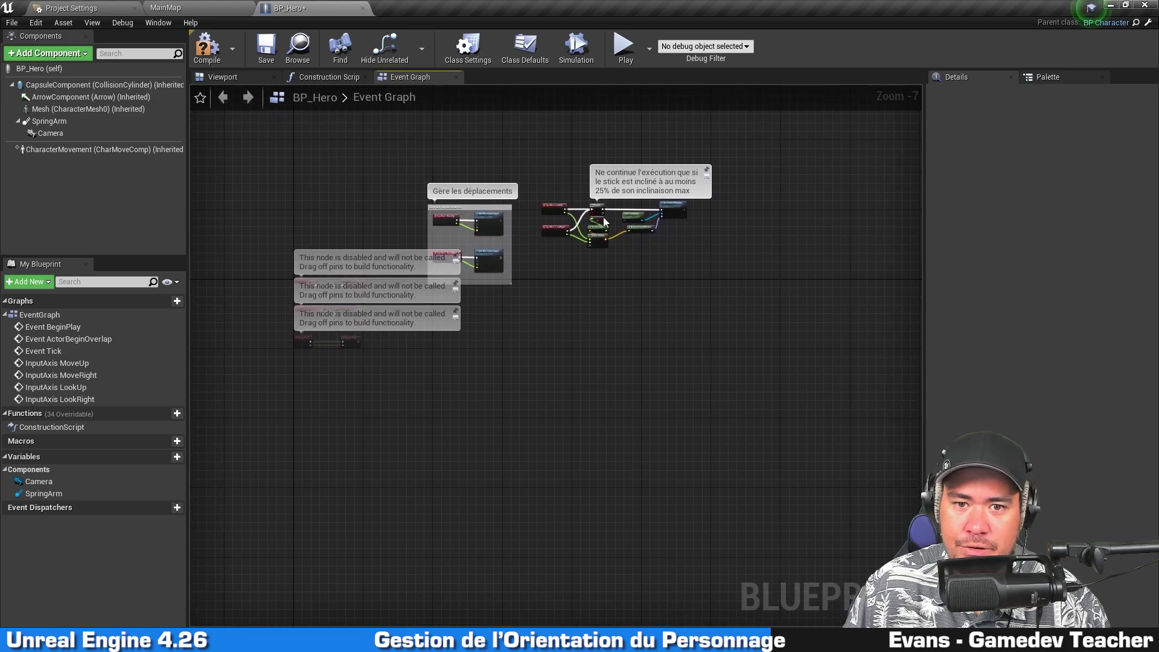
scroll(607, 245, "up", 6)
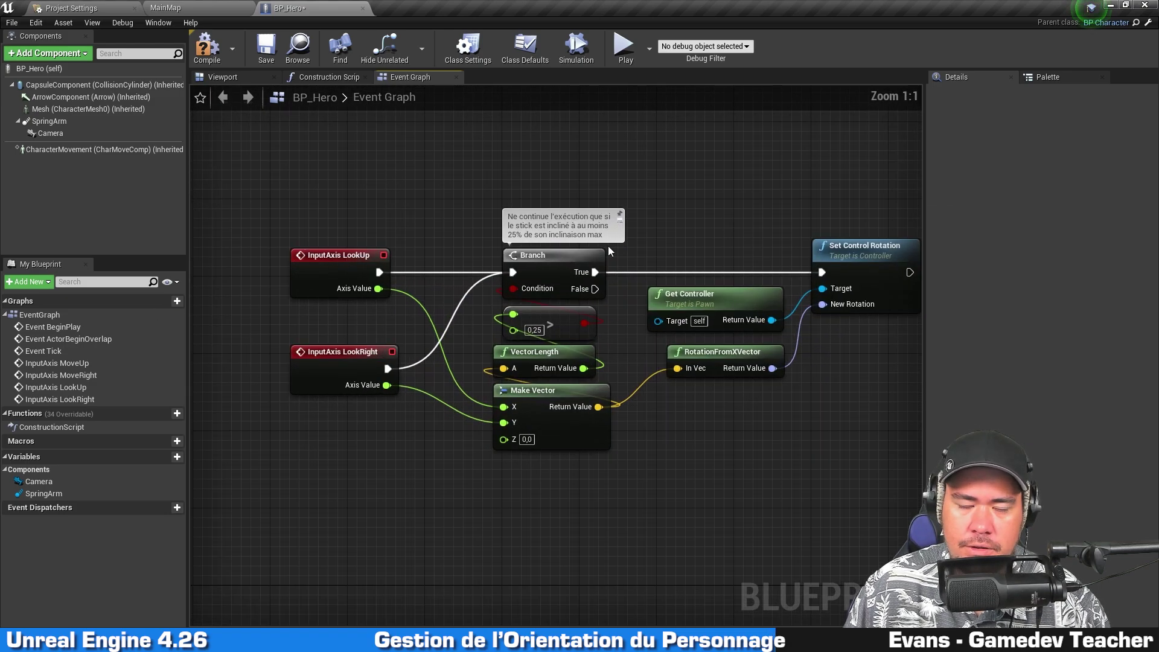
scroll(575, 282, "up", 1)
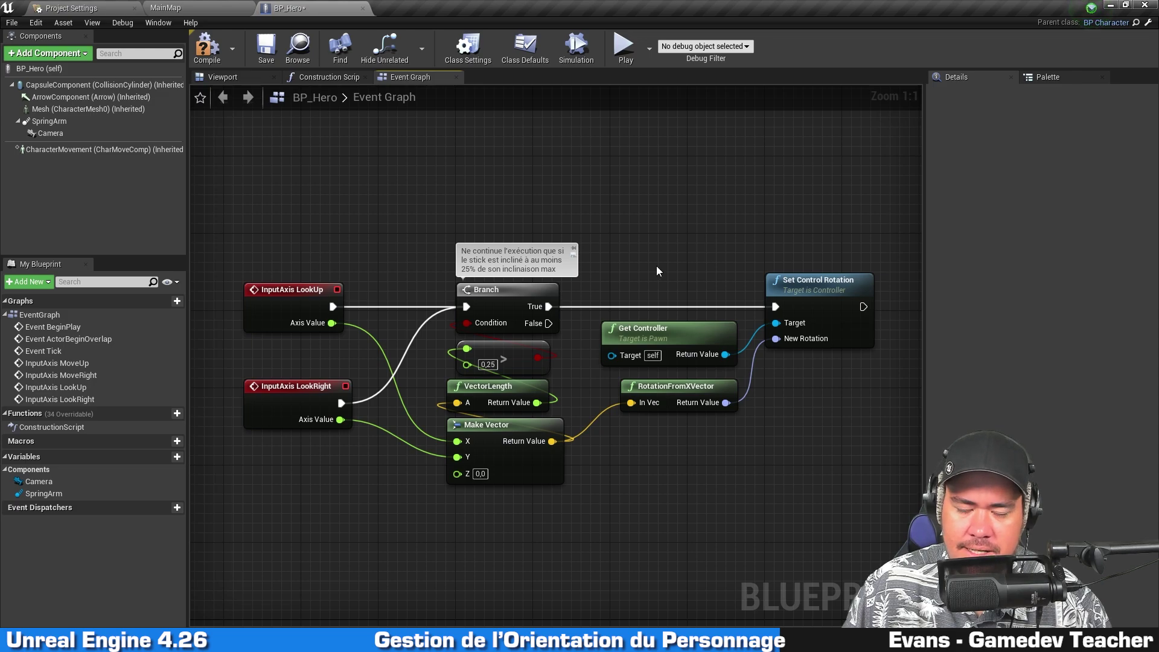
left_click_drag(457, 181, 541, 551)
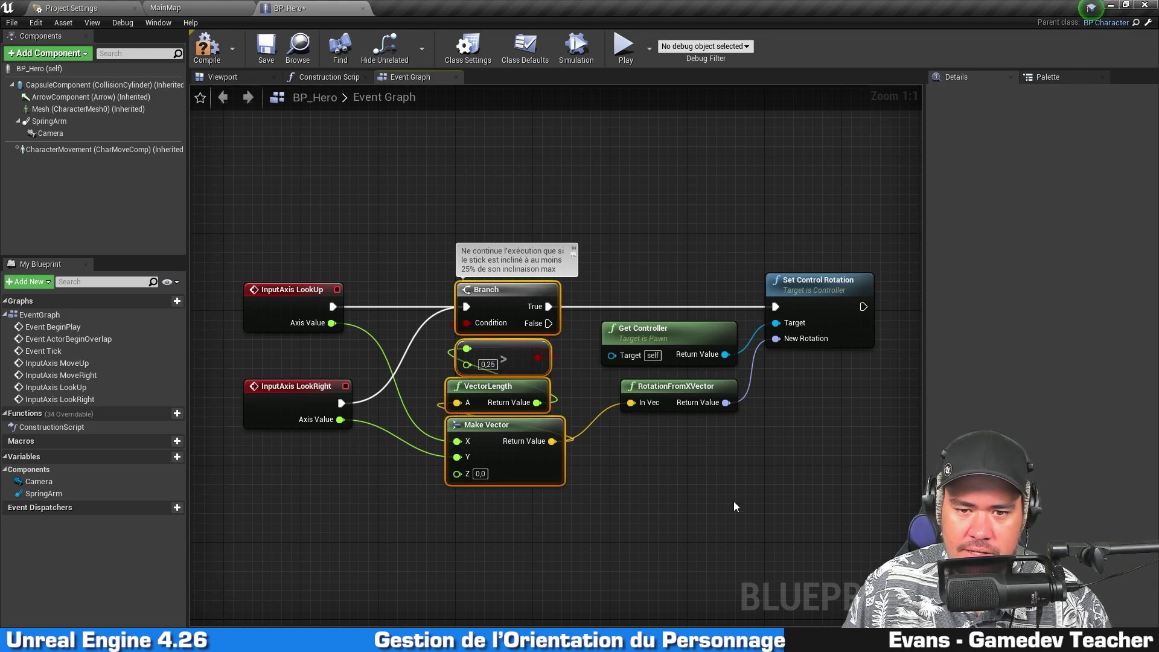
right_click_drag(681, 491, 552, 462)
left_click_drag(552, 461, 802, 195)
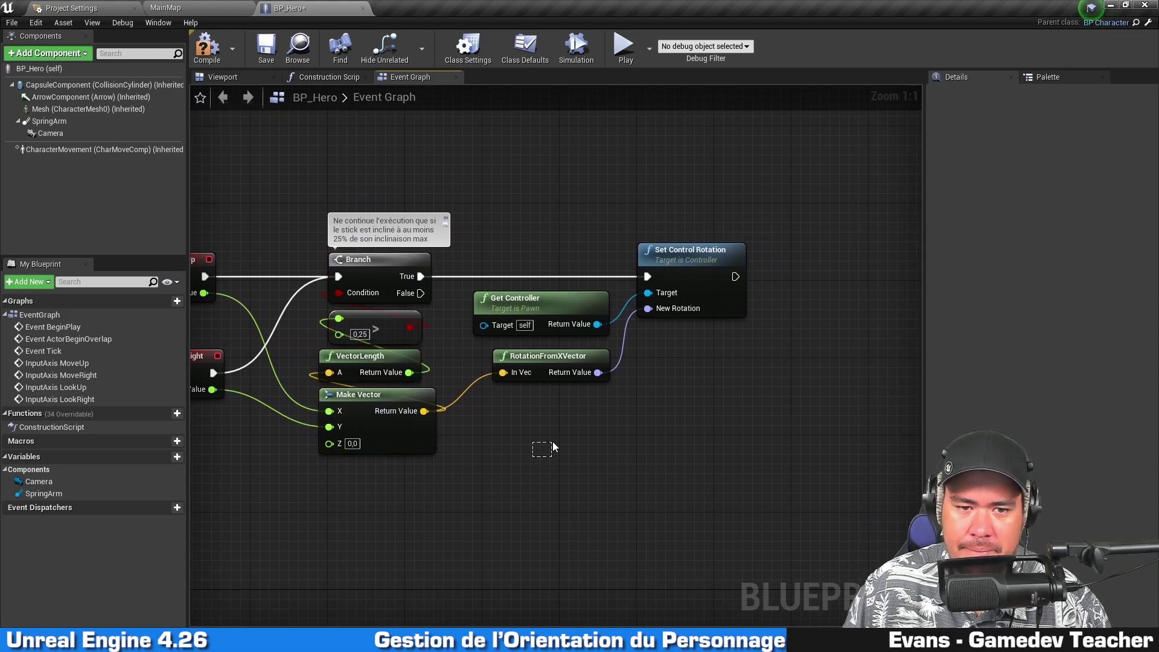
left_click(799, 204)
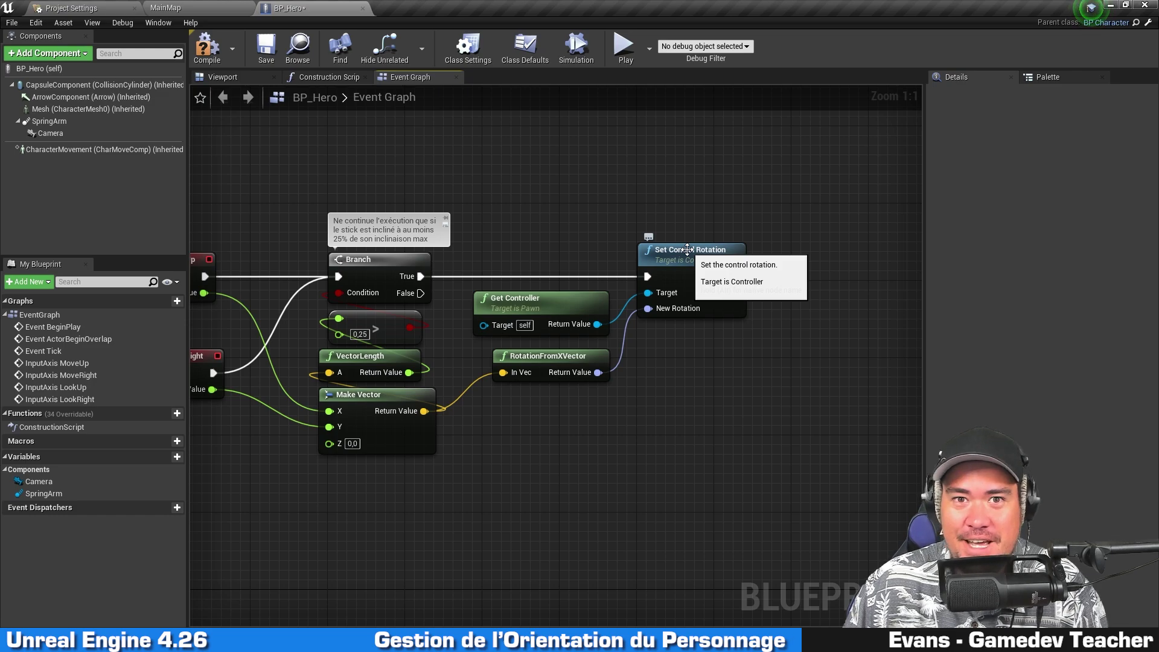
mouse_move(676, 230)
right_mouse_down()
mouse_move(771, 180)
mouse_move(795, 303)
right_mouse_up()
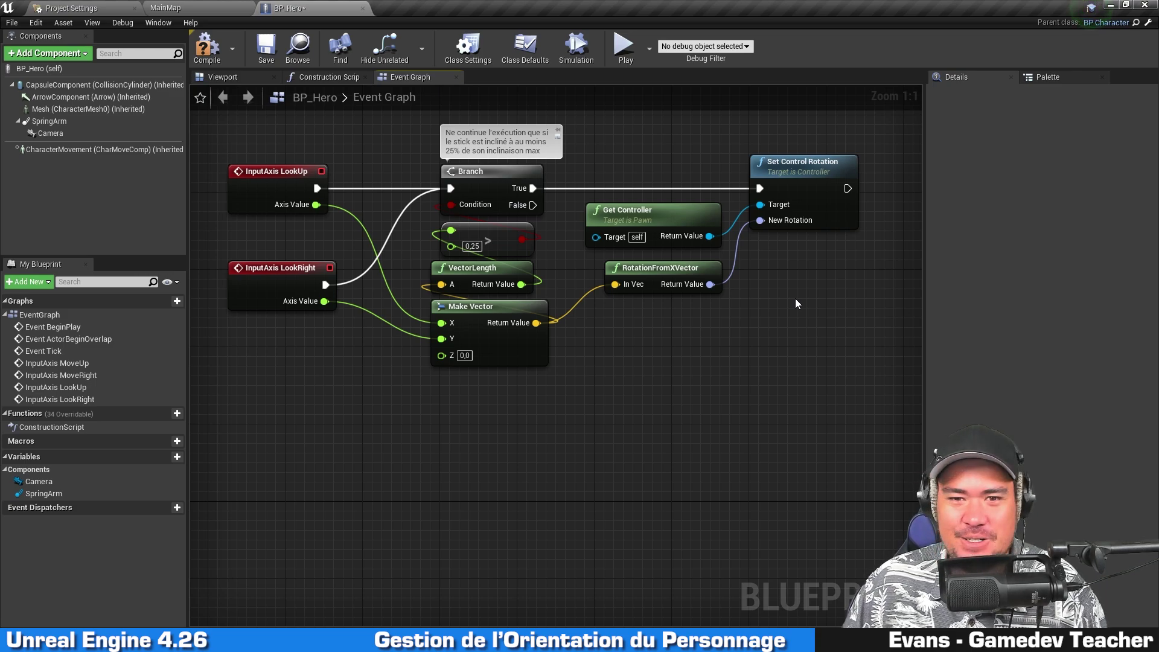
right_click_drag(796, 300, 783, 308)
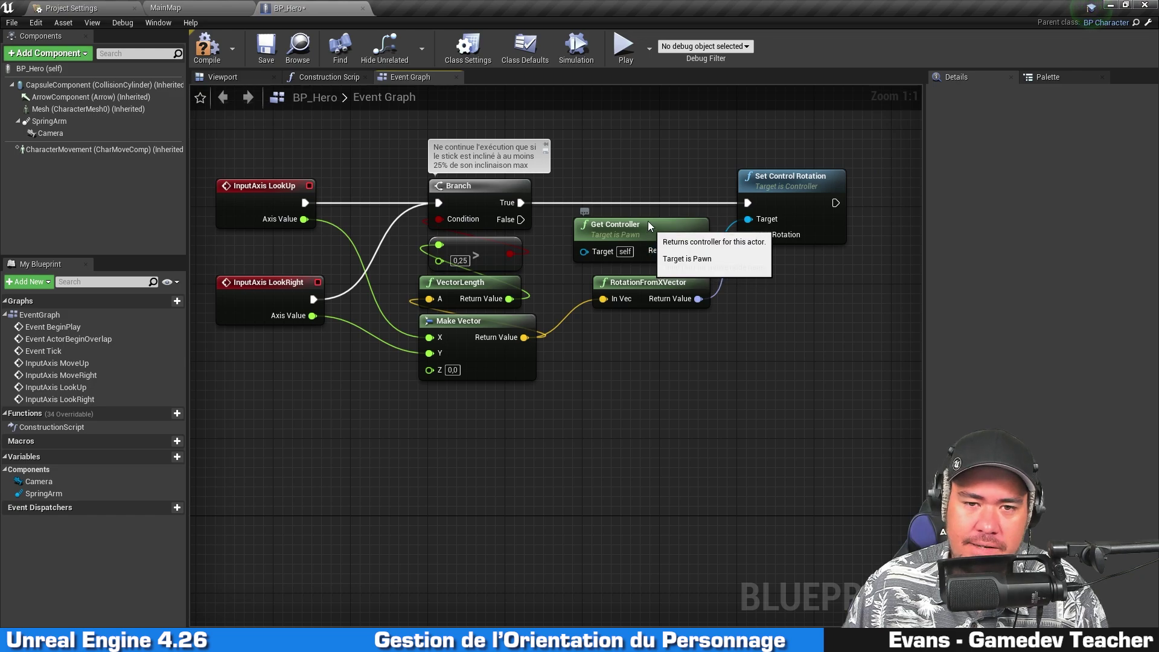
mouse_move(651, 229)
left_mouse_down()
mouse_move(643, 181)
mouse_move(654, 229)
left_mouse_up()
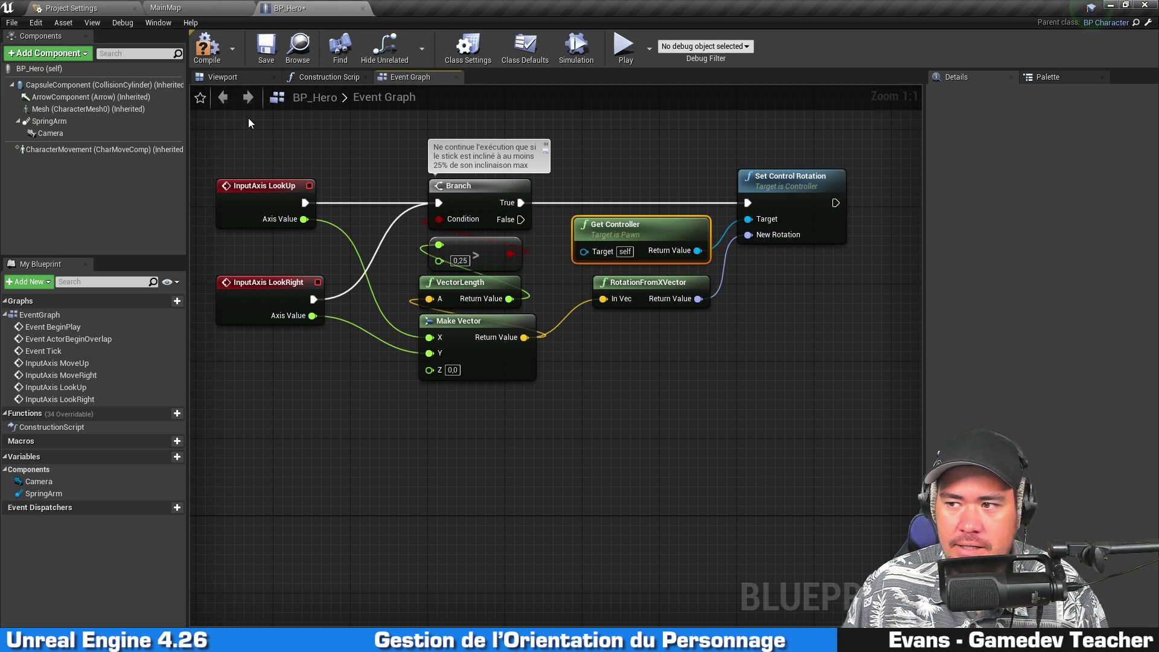
left_click(325, 134)
right_click_drag(325, 134, 347, 176)
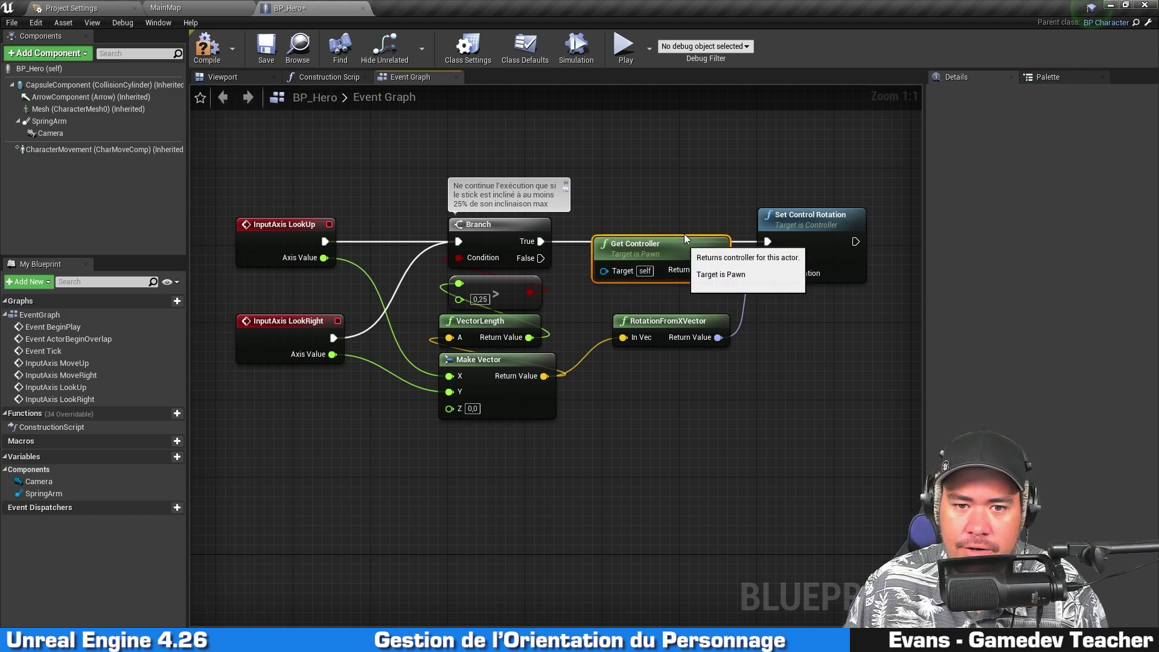
- Add a Get Player Controller node and wire it into Set Control Rotation's Target
left_click_drag(678, 269, 688, 134)
right_click_drag(742, 271, 724, 297)
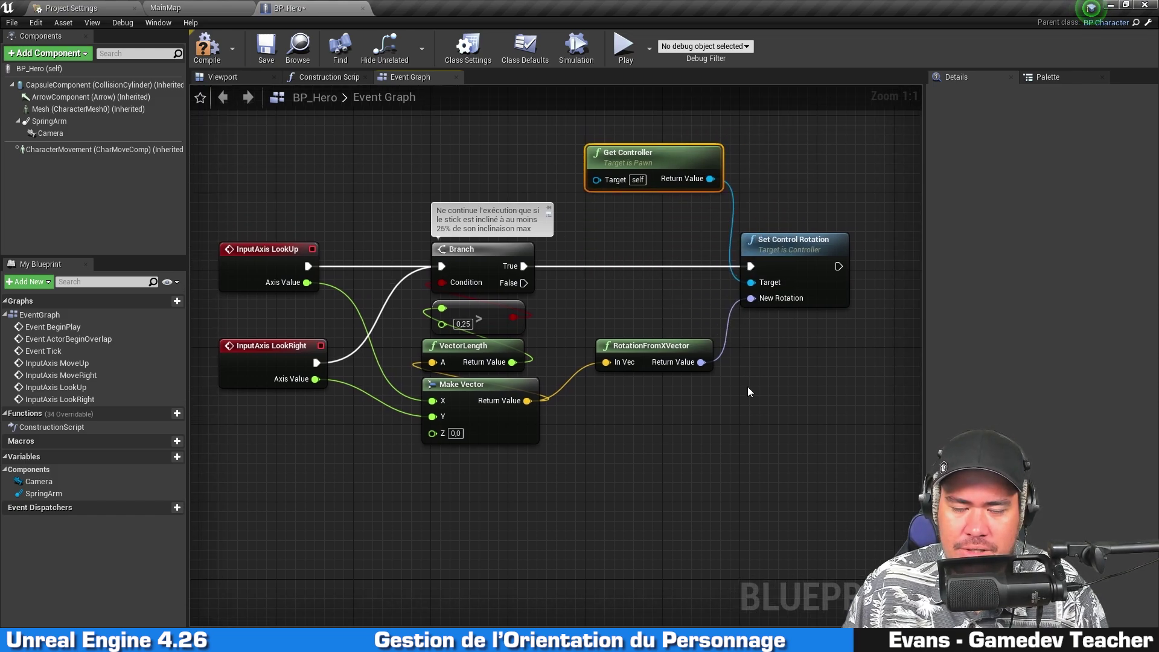
right_click(624, 451)
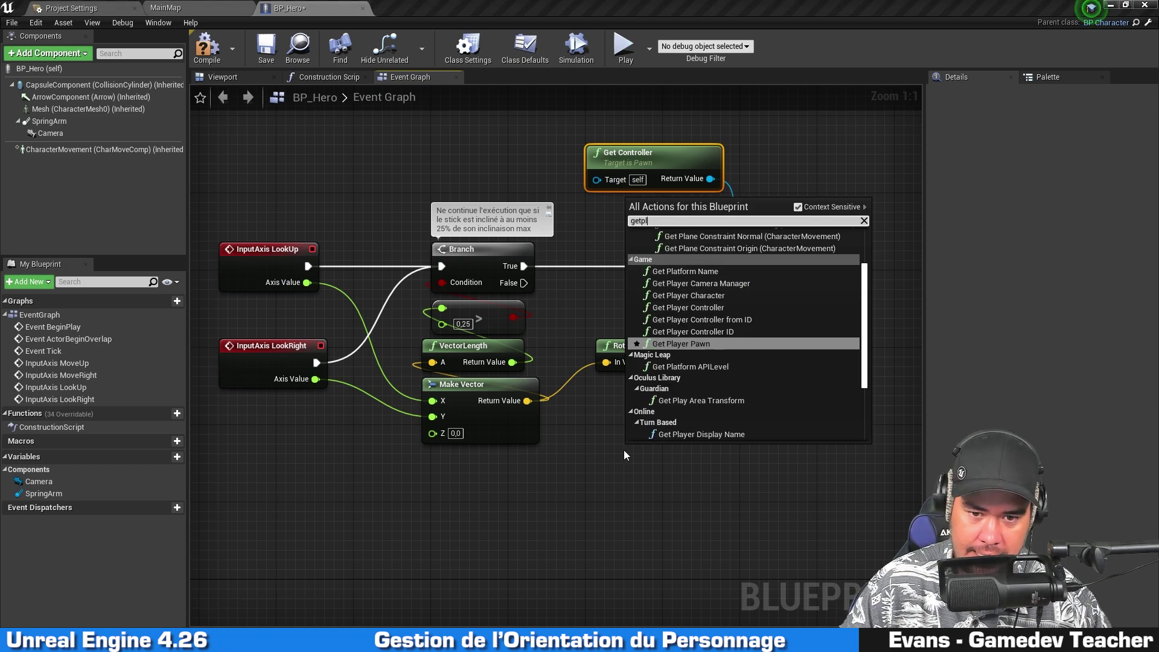
type("getplayercontro")
key("Return")
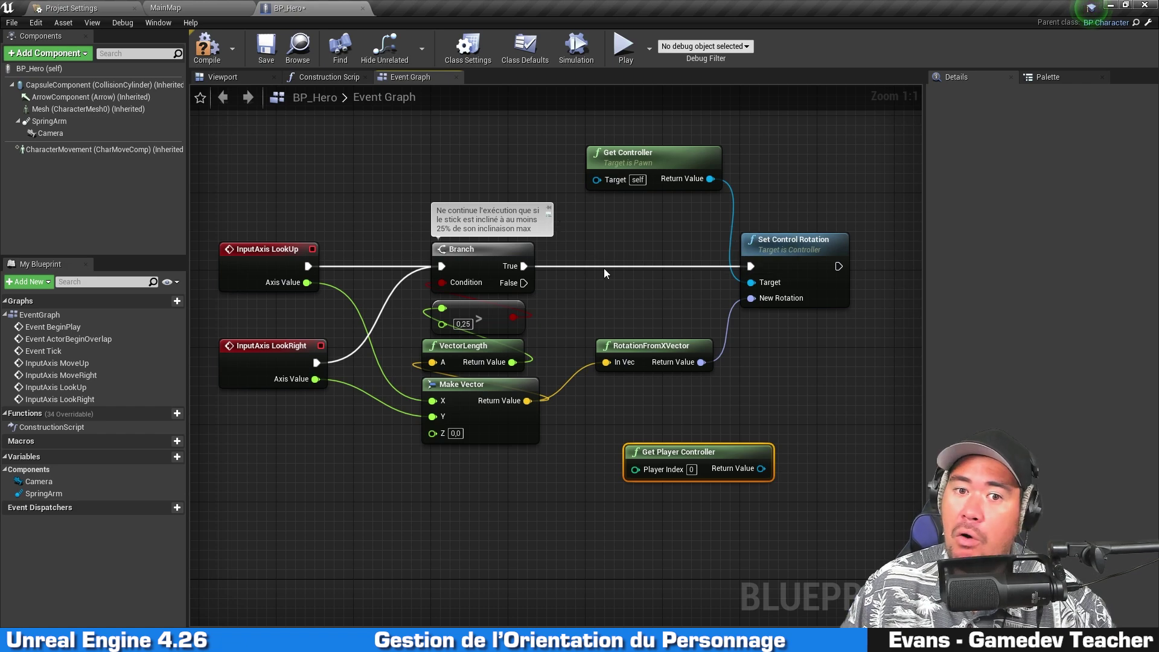
left_click_drag(685, 447, 646, 418)
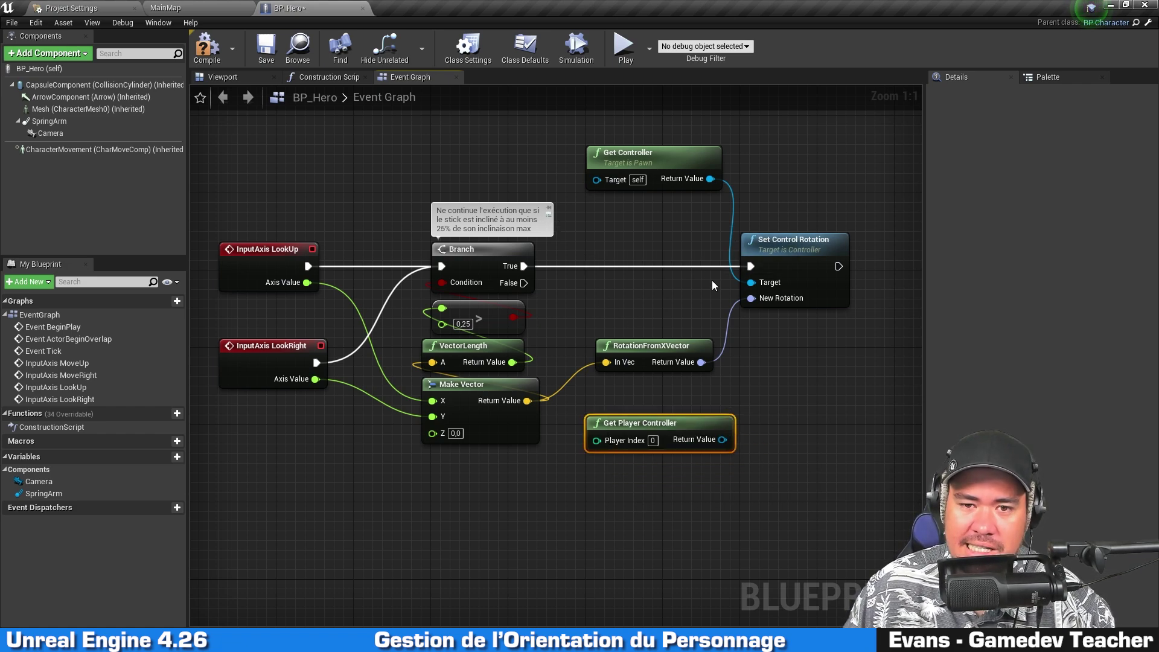
left_click_drag(722, 440, 751, 282)
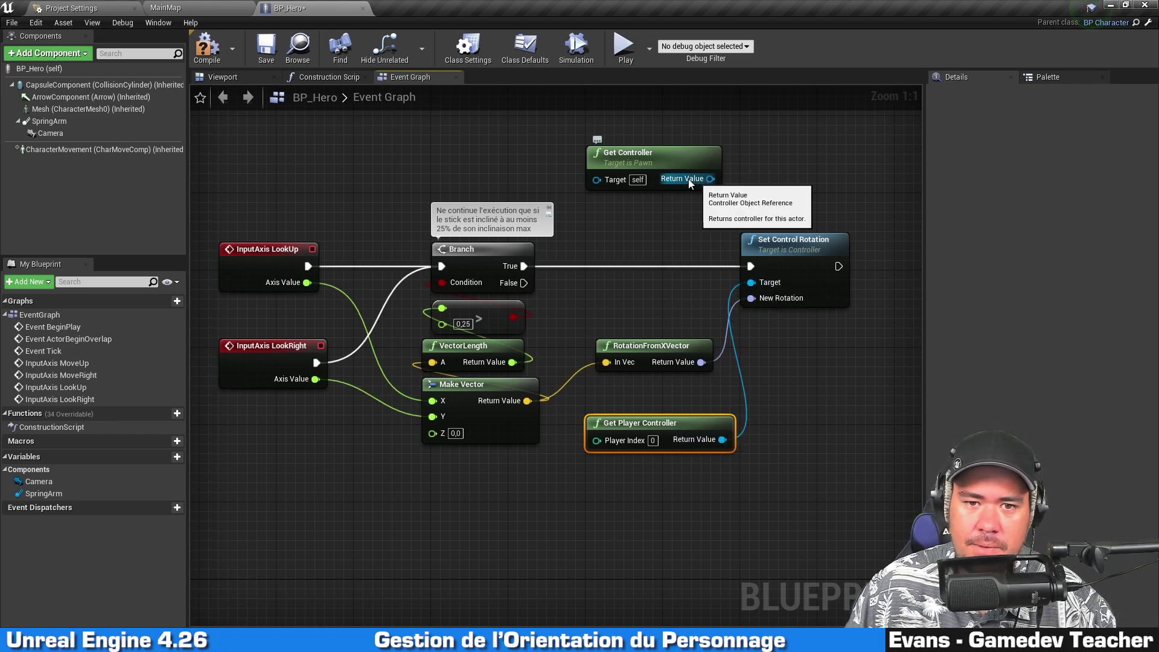
- Rearrange the nodes and delete the now-unused Get Controller node
mouse_move(657, 164)
left_mouse_down()
mouse_move(811, 376)
mouse_move(656, 493)
left_mouse_up()
left_click_drag(677, 423, 657, 288)
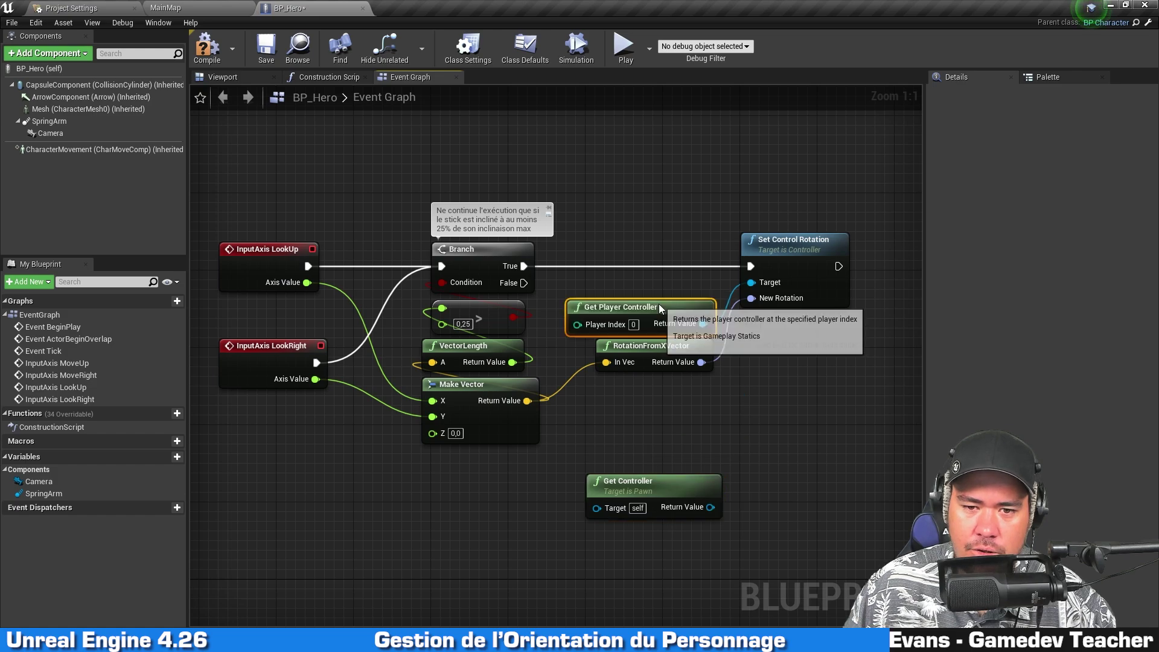
left_click_drag(685, 483, 743, 426)
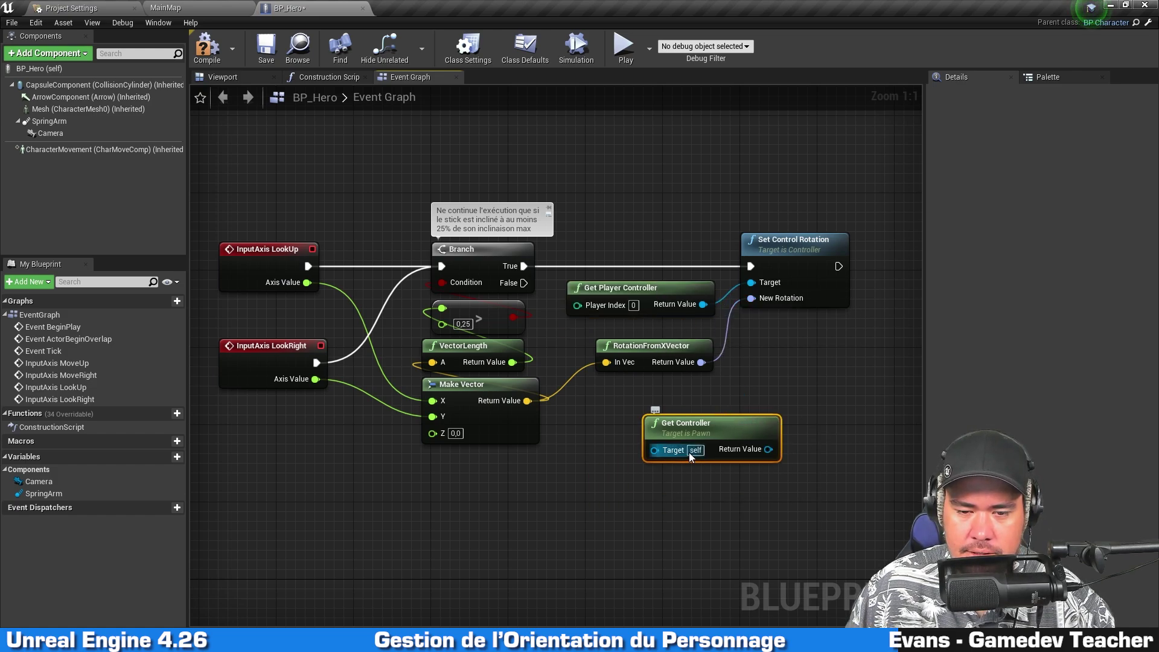
left_click_drag(736, 425, 726, 435)
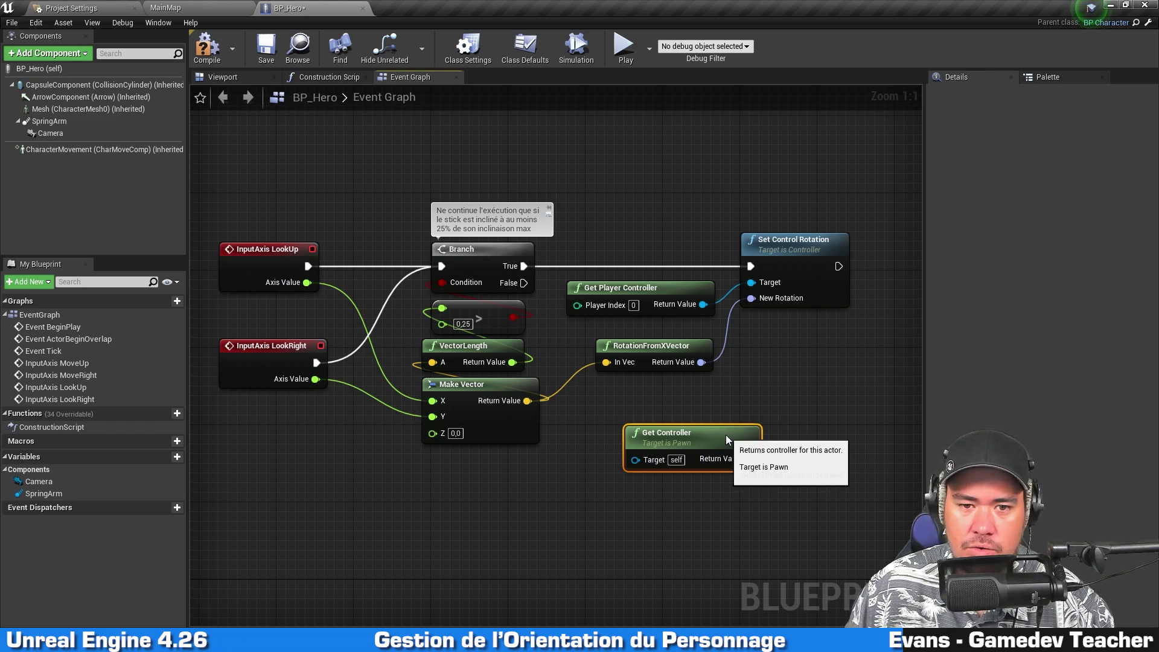
left_click(655, 288)
left_click(705, 432)
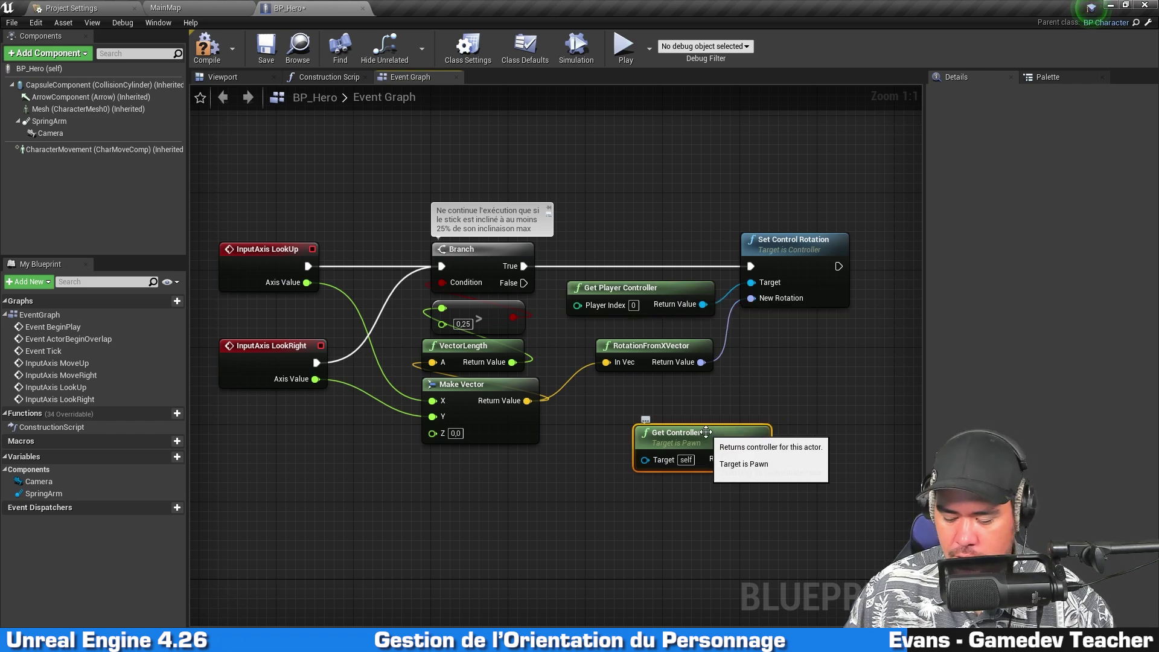
key("Delete")
right_click_drag(708, 429, 712, 368)
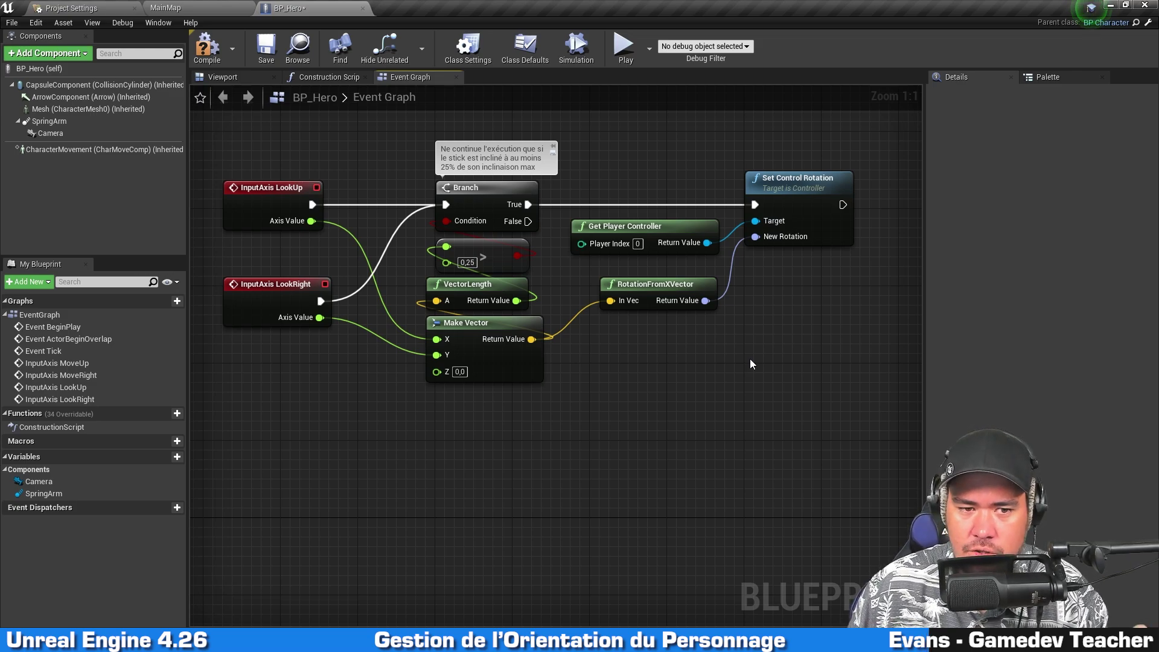
- Nudge RotationFromXVector slightly upward, then go back to the MainMap level
left_click(509, 370)
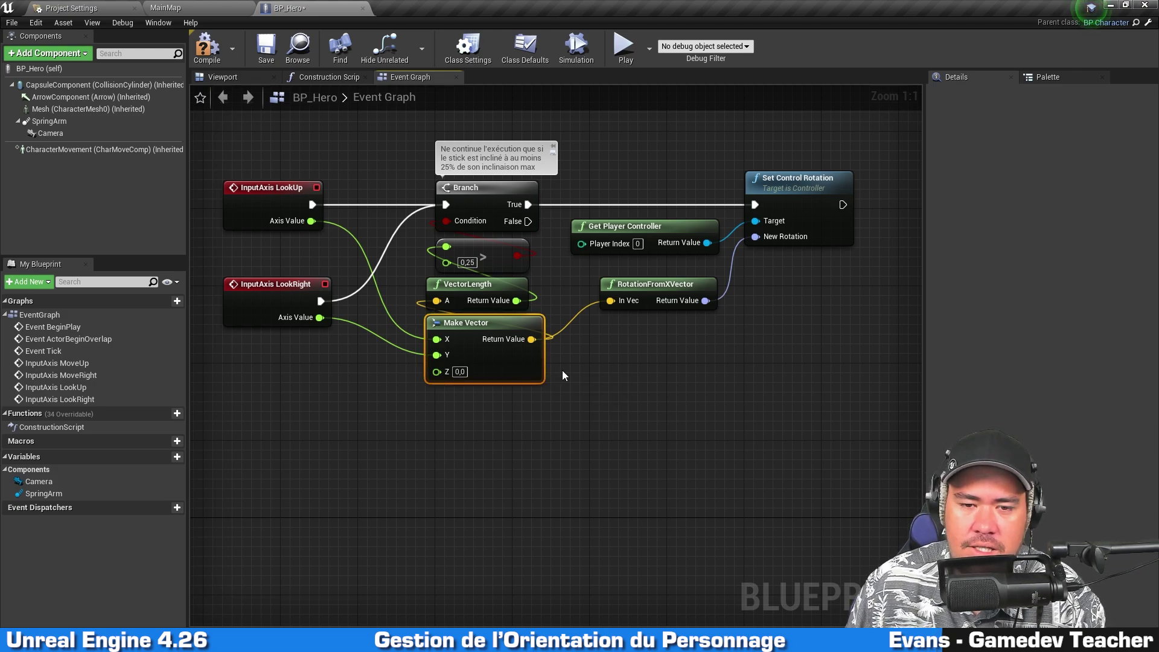
left_click(643, 283)
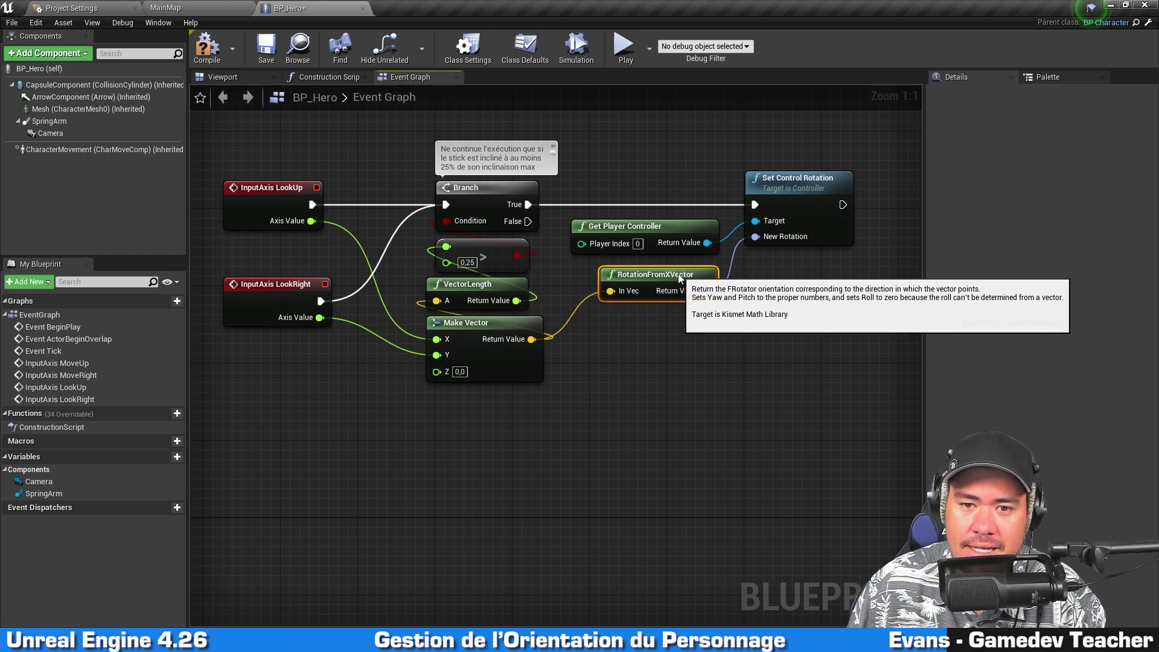
left_click_drag(681, 284, 679, 275)
left_click(646, 357)
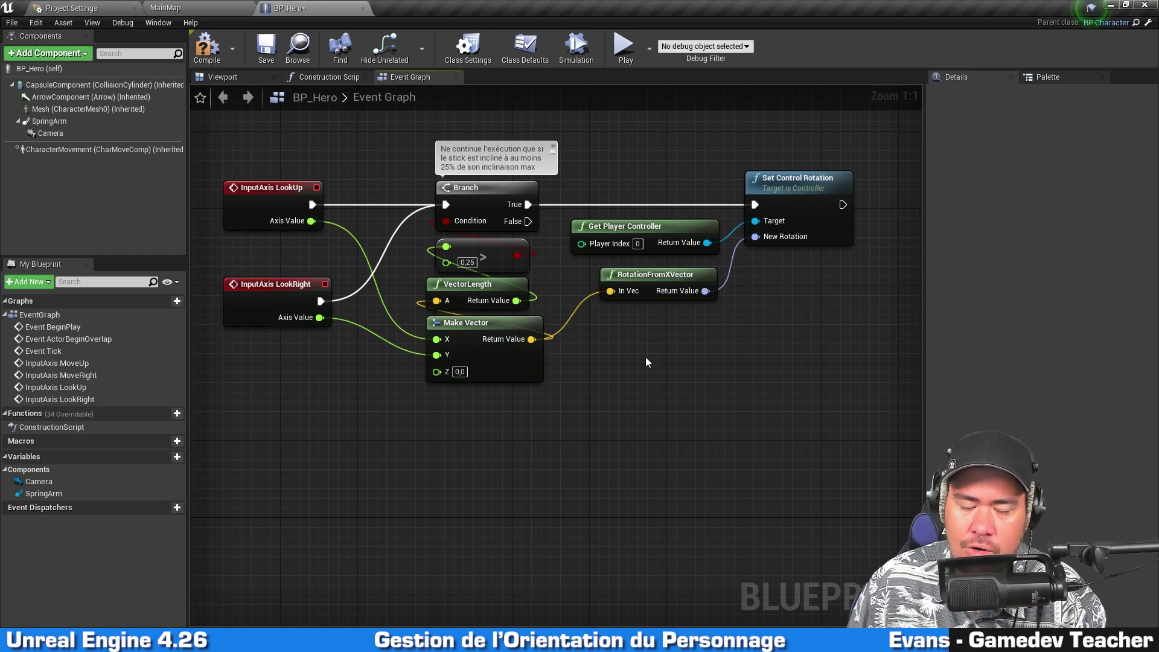
left_click(517, 360)
left_click(619, 372)
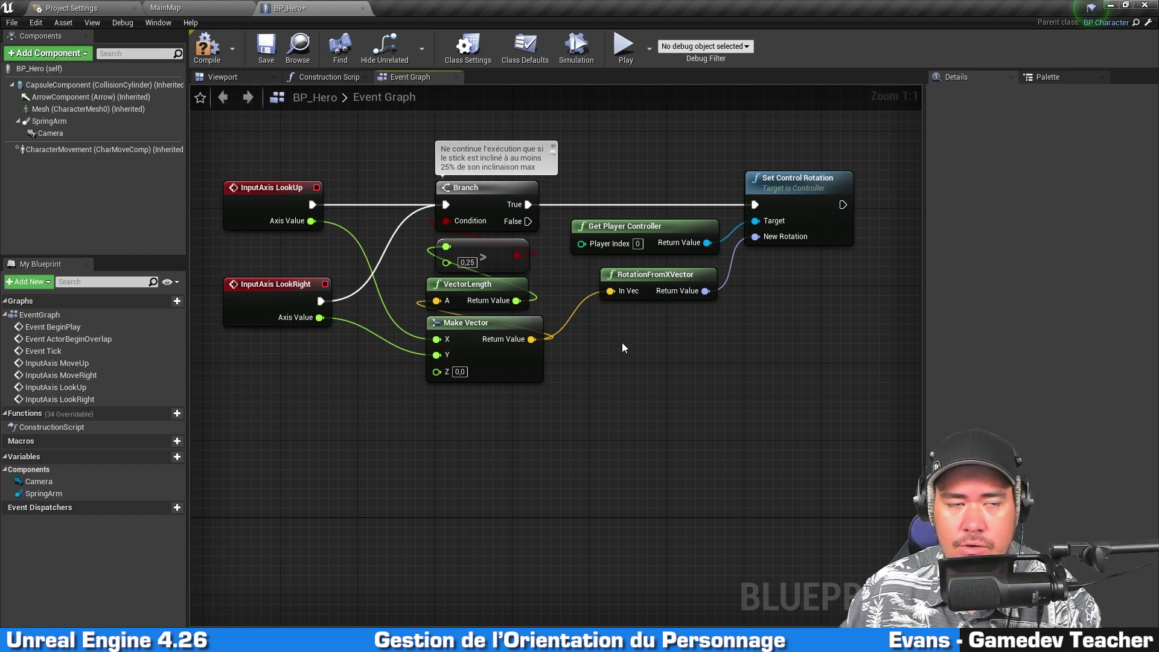
left_click(215, 7)
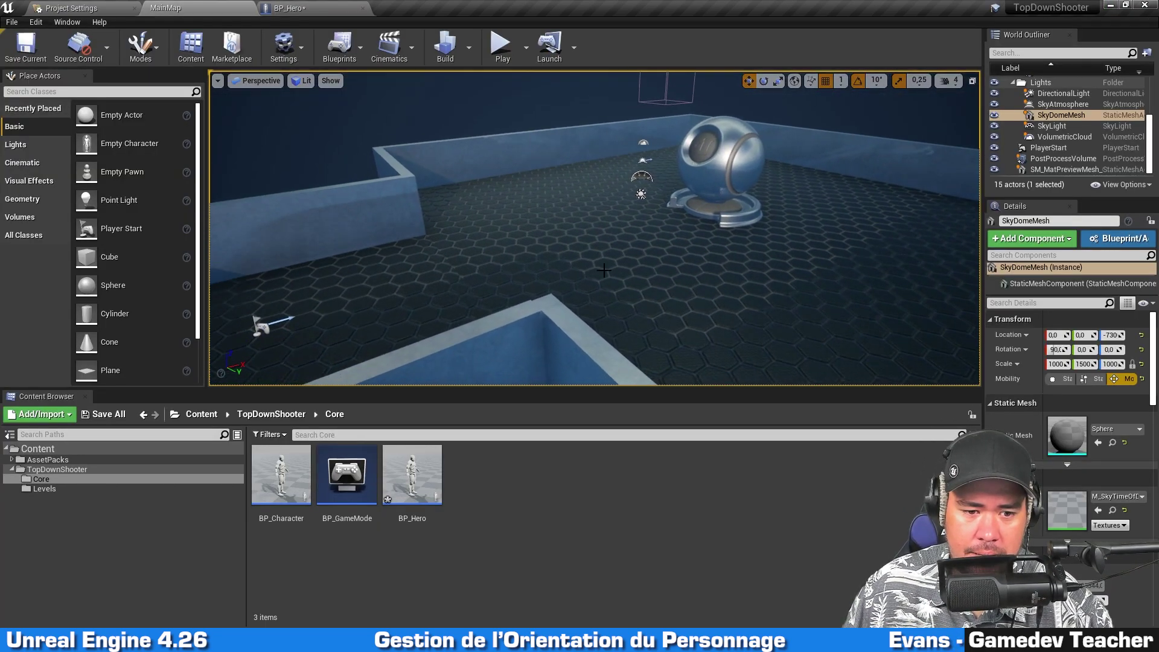
- Place a BP_Character in the level and rotate it around Z, about 60 degrees
left_click_drag(281, 473, 682, 290)
key("f")
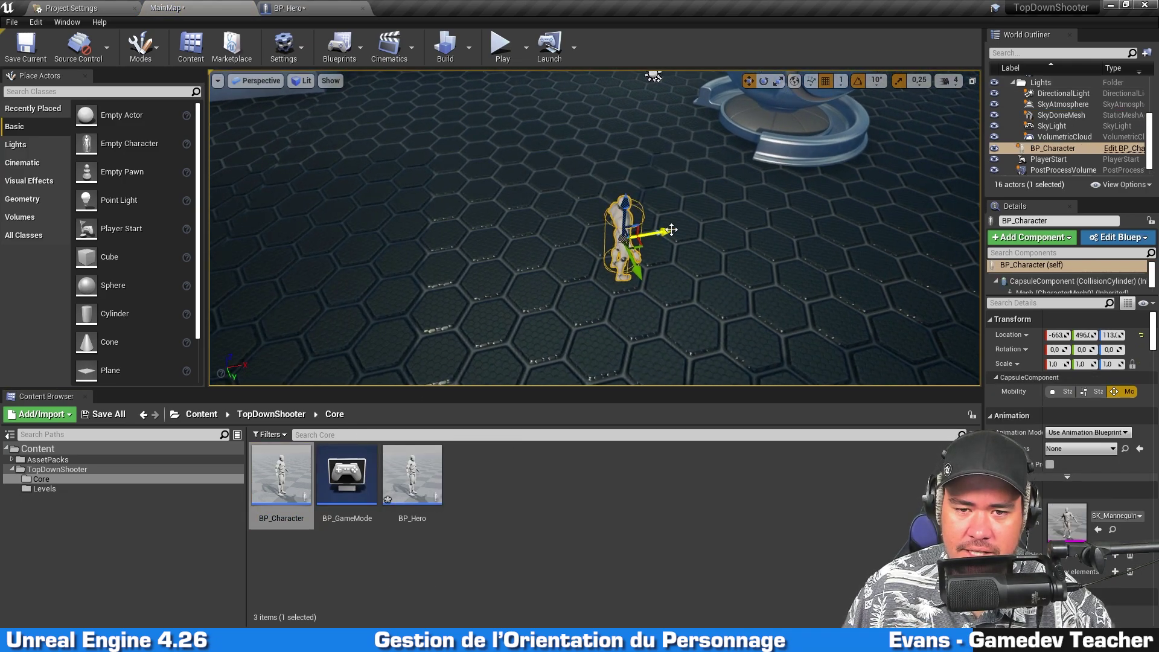
left_click(764, 81)
left_click_drag(628, 286, 697, 254)
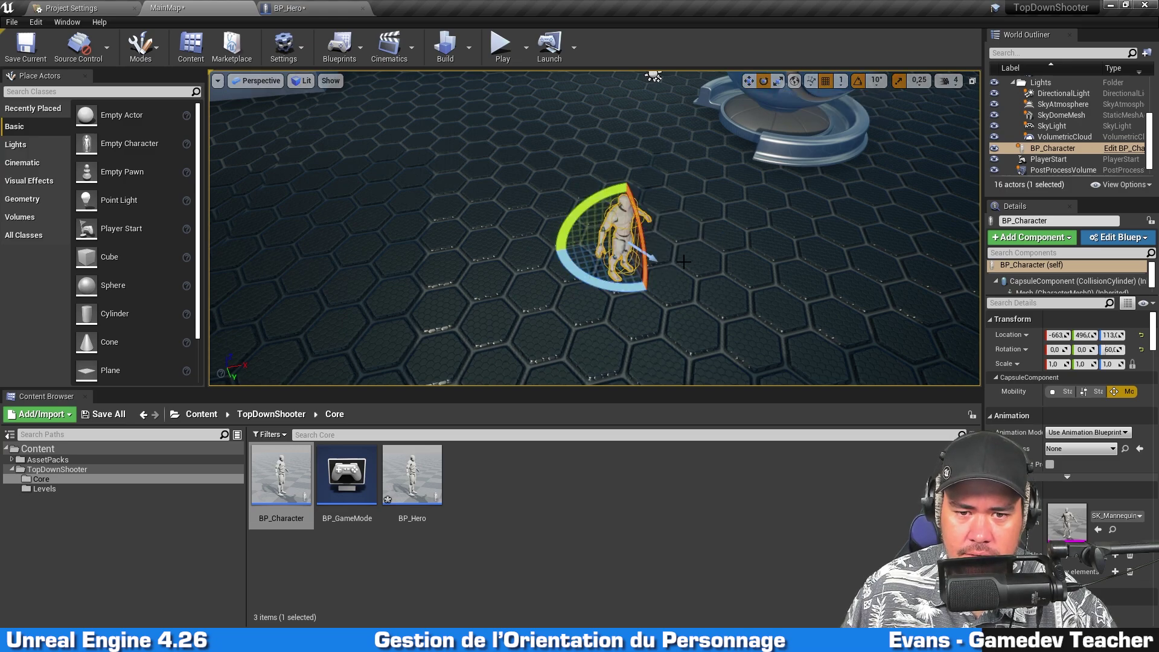
left_click(683, 260)
scroll(564, 237, "up", 2)
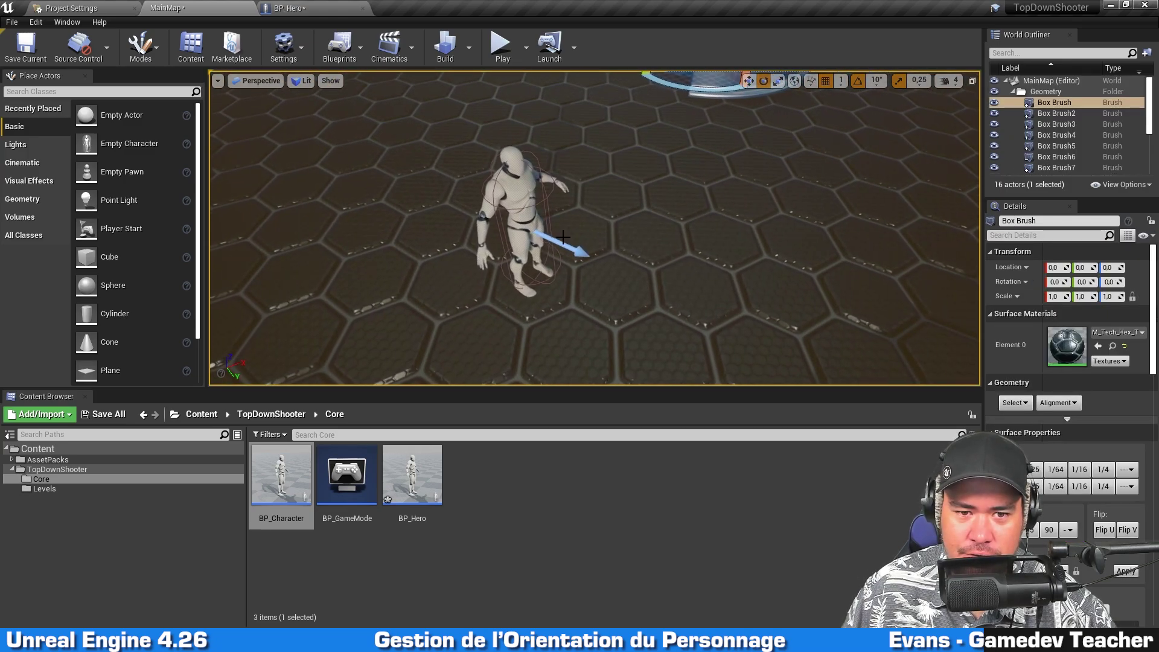
left_click(525, 214)
mouse_move(444, 264)
right_mouse_down()
mouse_move(417, 254)
mouse_move(530, 175)
mouse_move(283, 100)
mouse_move(608, 181)
right_mouse_up()
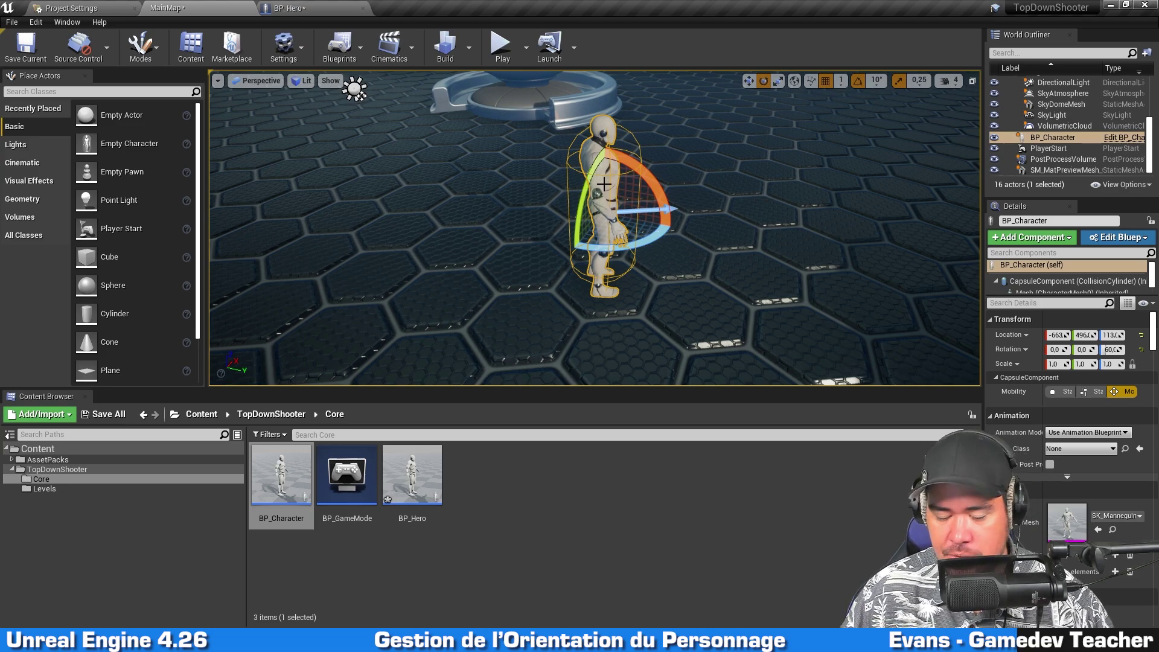
- Delete the test BP_Character and return to the BP_Hero event graph
key("Delete")
right_click_drag(604, 184, 604, 183)
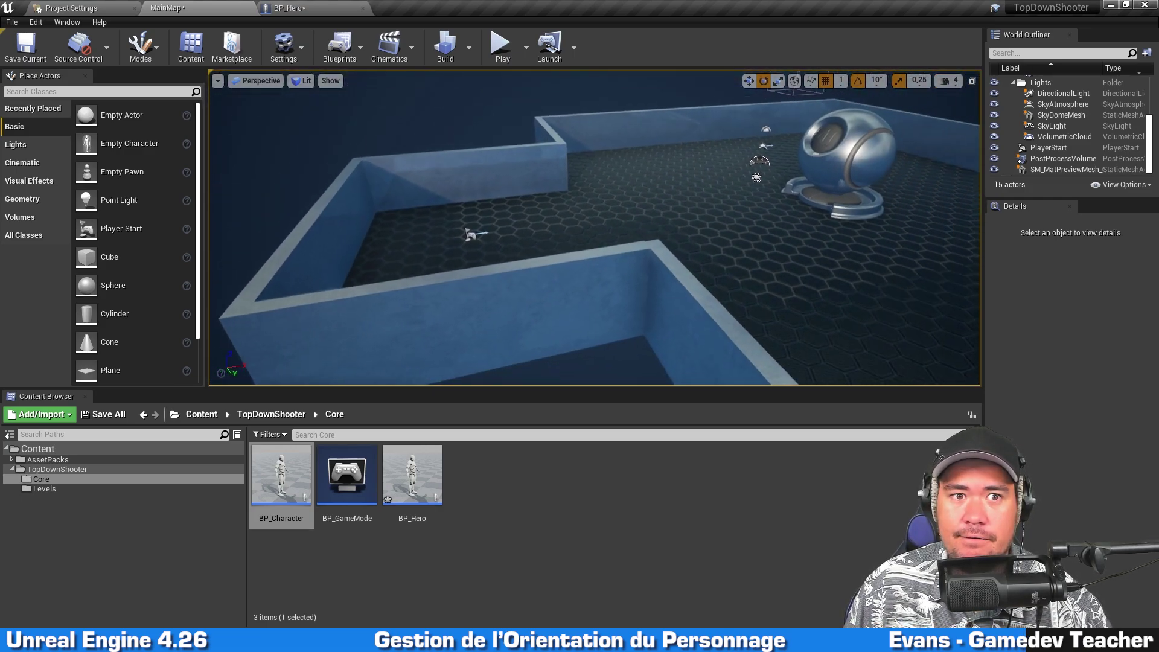
left_click(320, 7)
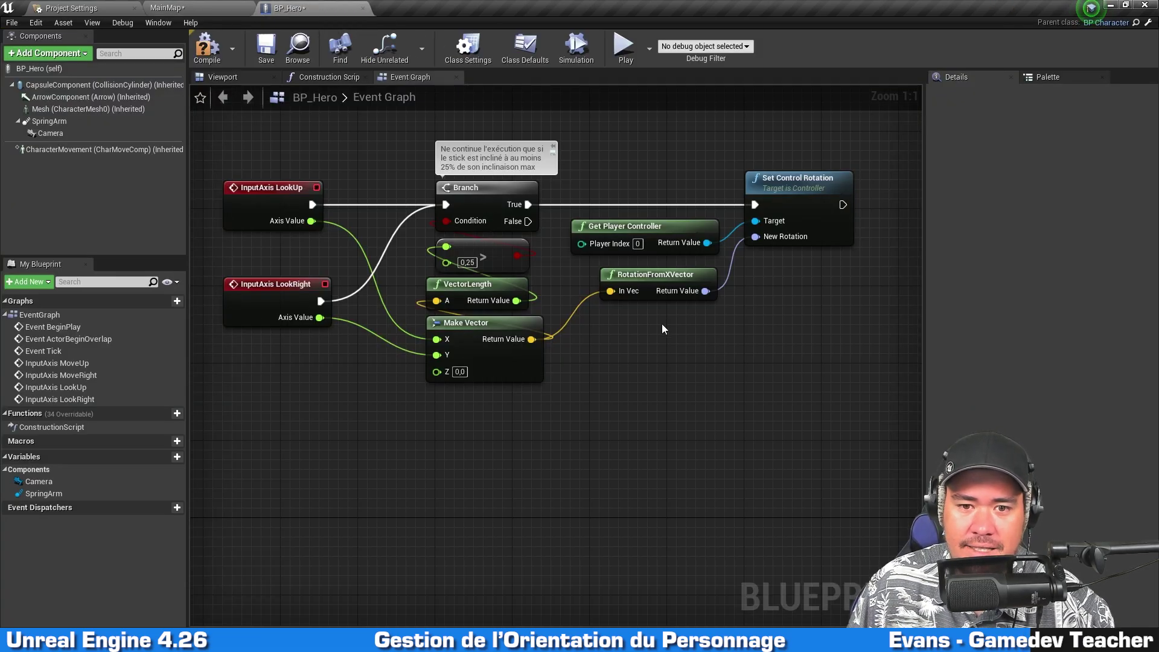
- Nudge Make Vector left and RotationFromXVector slightly to align them, then go to MainMap
left_click_drag(510, 377, 501, 377)
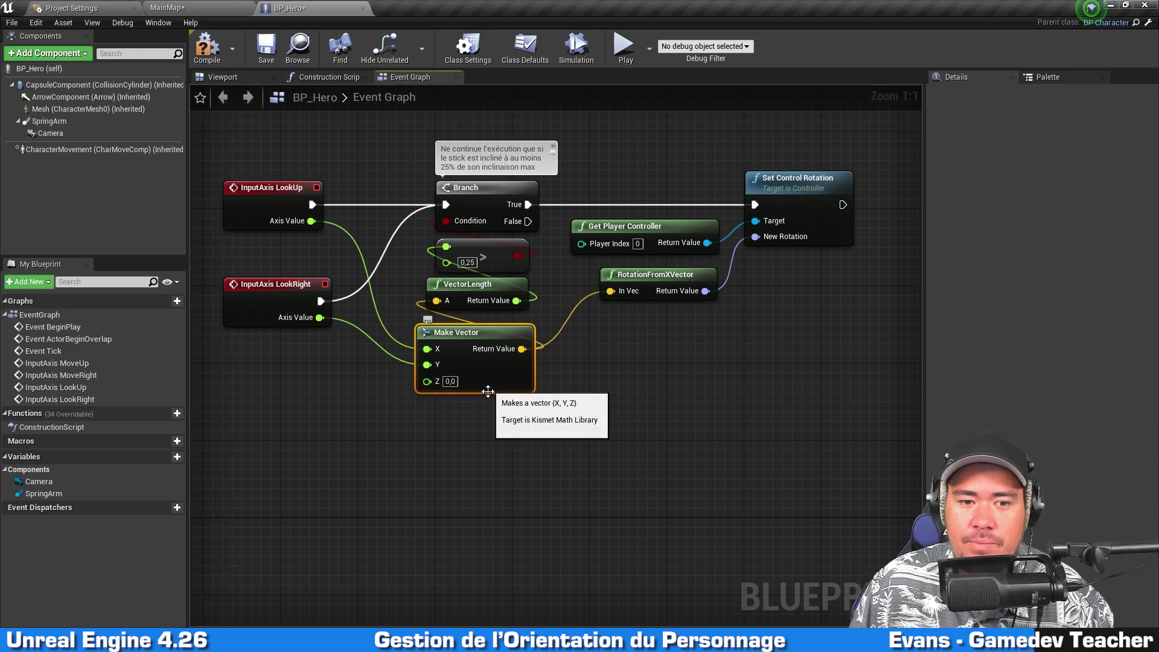
left_click(701, 361)
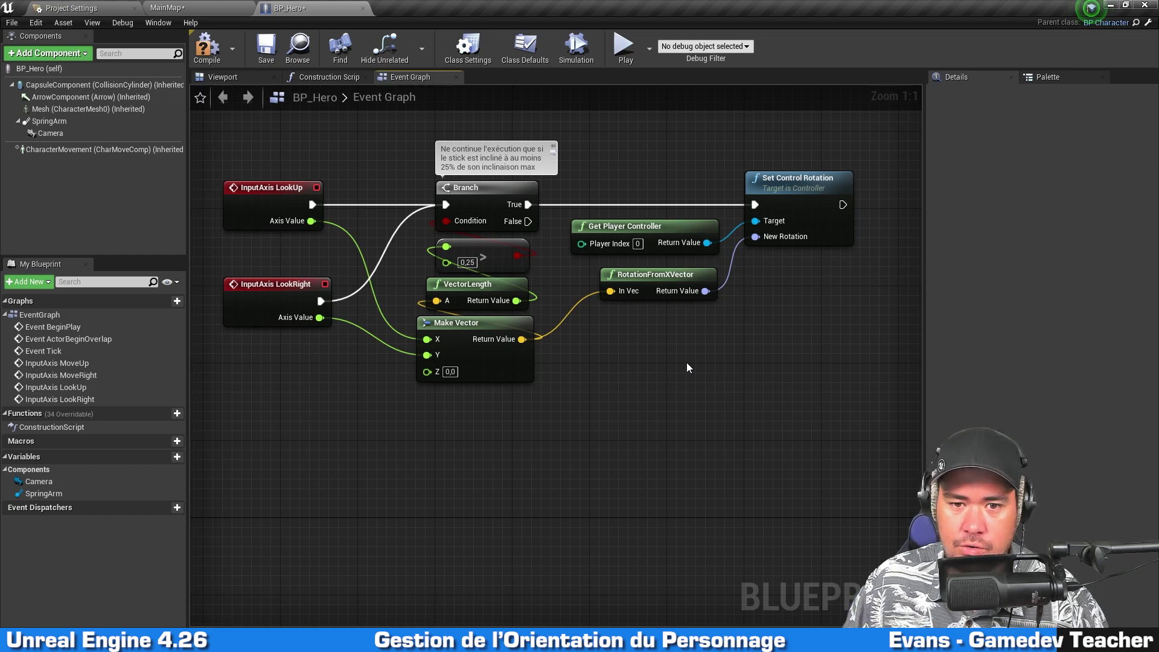
mouse_move(684, 281)
left_mouse_down()
mouse_move(684, 272)
mouse_move(685, 284)
left_mouse_up()
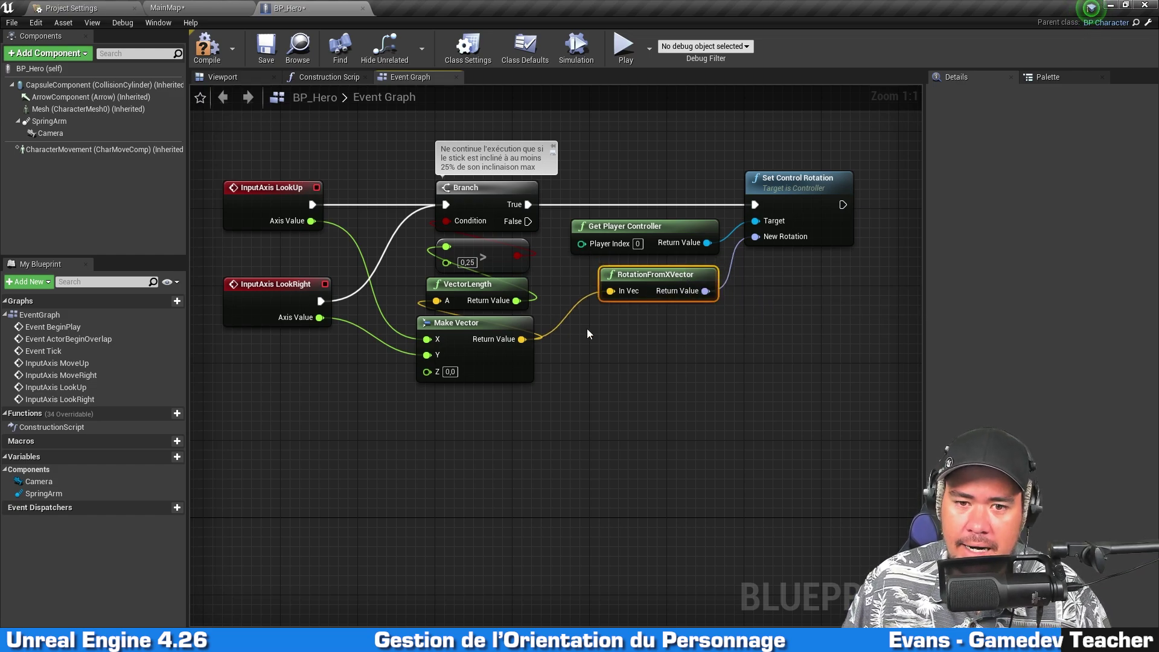
left_click(674, 397)
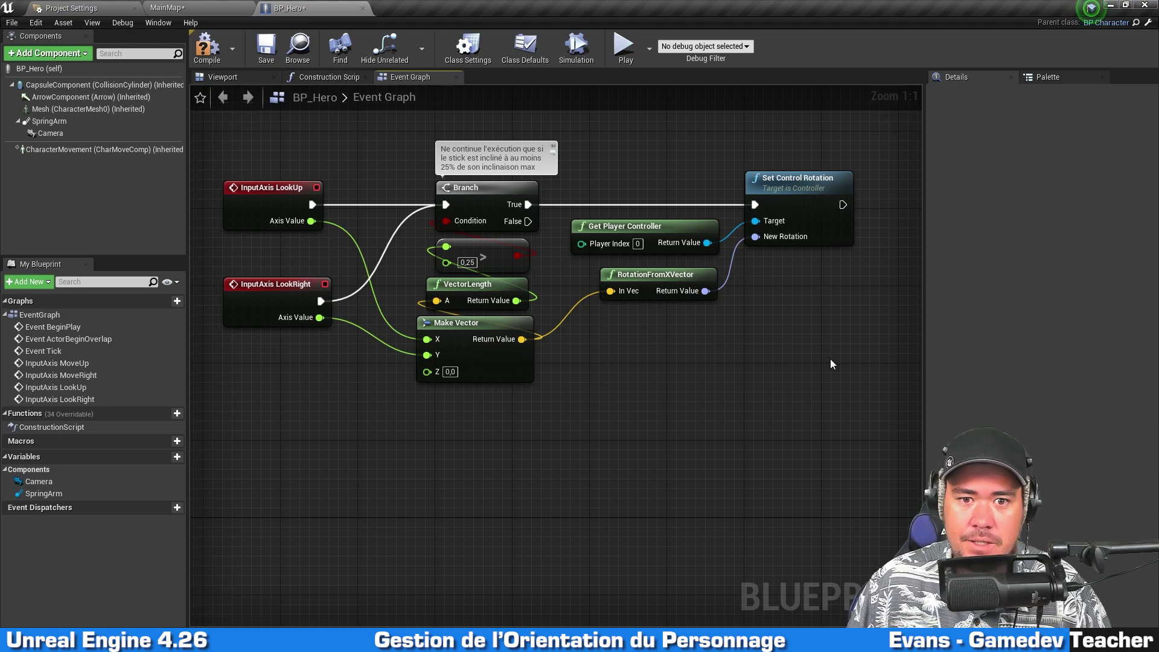
left_click(244, 6)
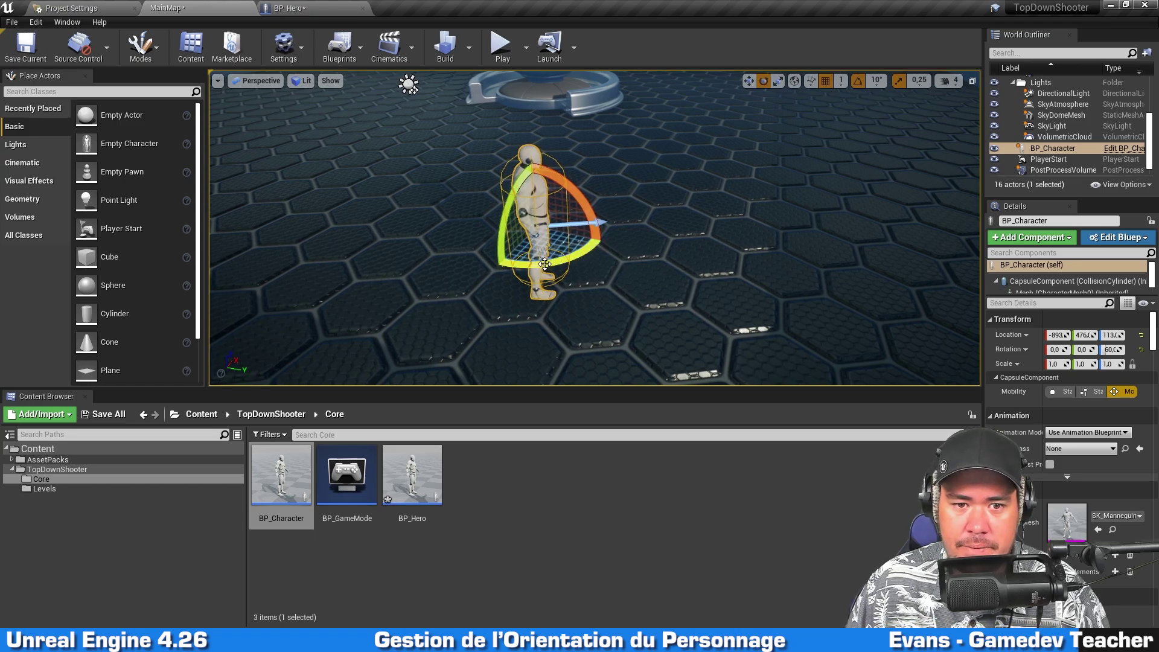
- Try rotating the BP_Character, undo that rotation, and delete the character from the level
left_click_drag(531, 261, 579, 256)
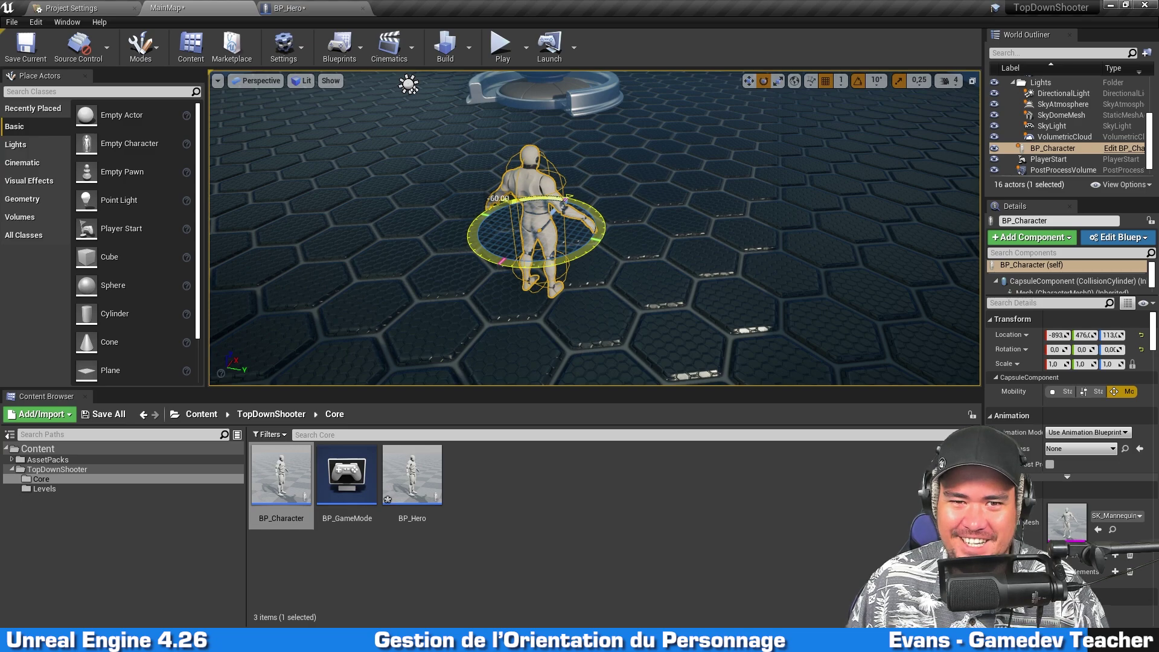
key("ctrl+z")
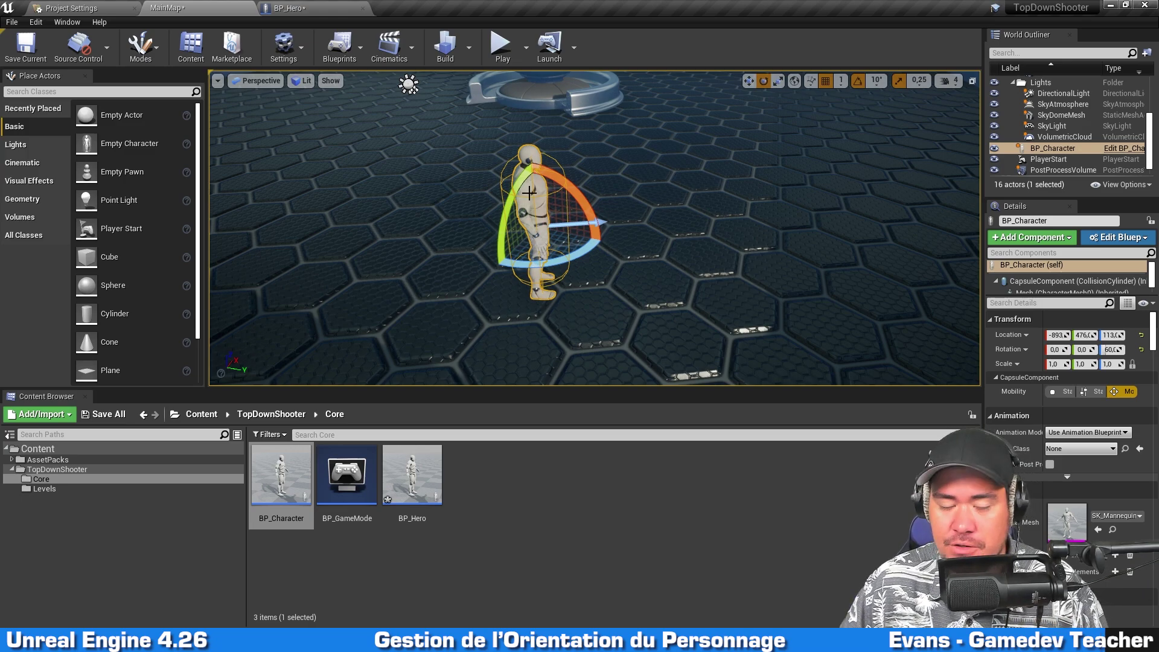
key("Delete")
- Compile BP_Hero and wrap all graph nodes in a comment titled 'Gère la rotation du personnage'
left_click(290, 8)
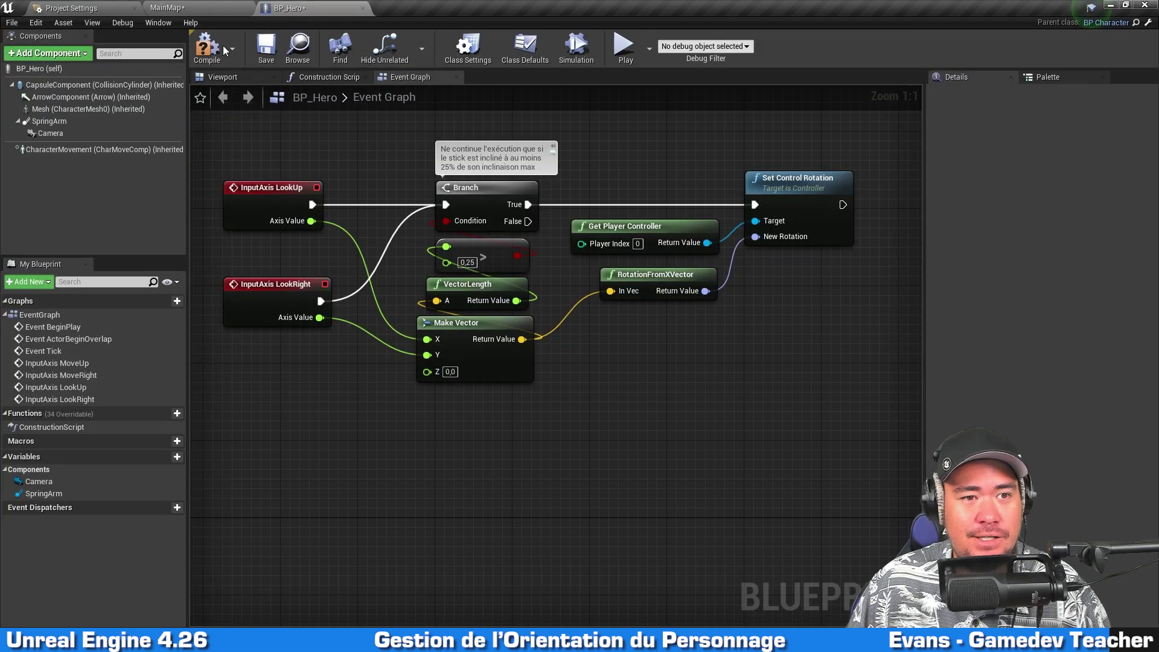
left_click(206, 53)
left_click(266, 51)
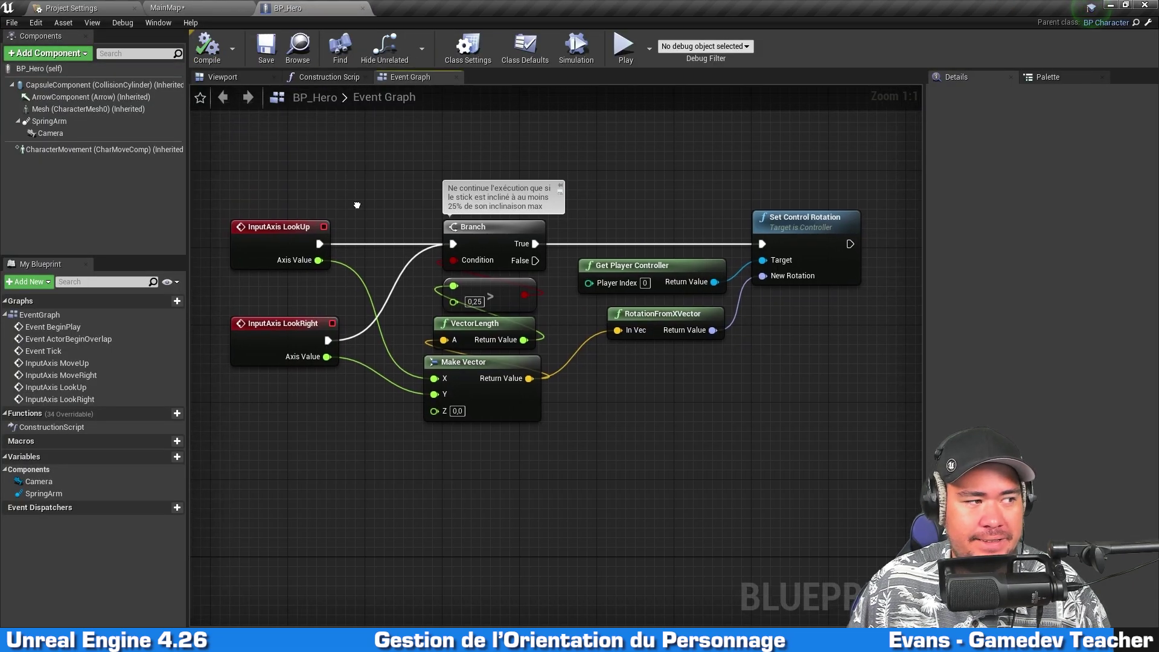
right_click_drag(276, 134, 280, 171)
left_click_drag(280, 171, 824, 501)
type("cGère la ")
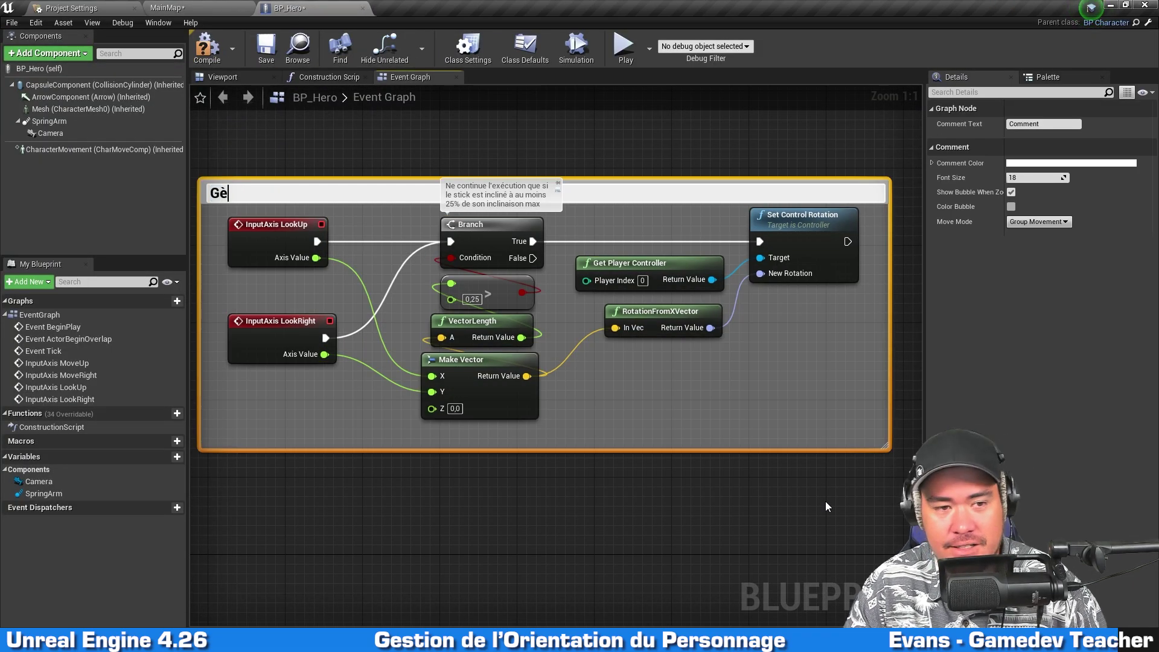
type("rotation du perso")
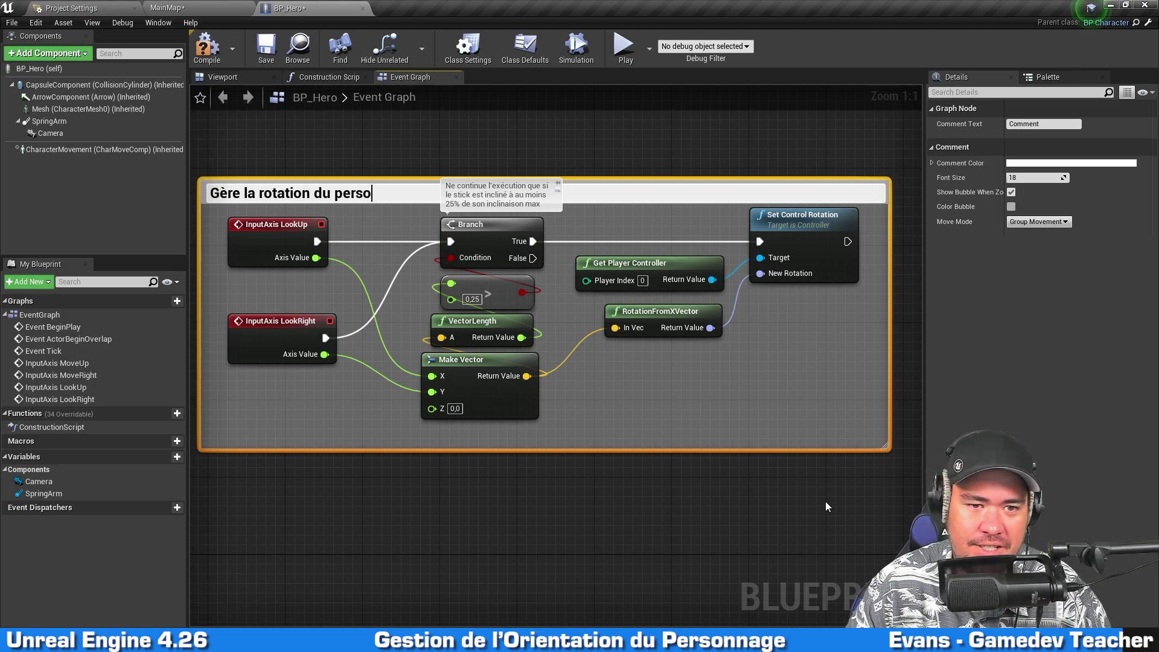
type("nnage")
key("Return")
- Enlarge the comment box and retitle it 'Gère l'orientation du personnage'
left_click(748, 175)
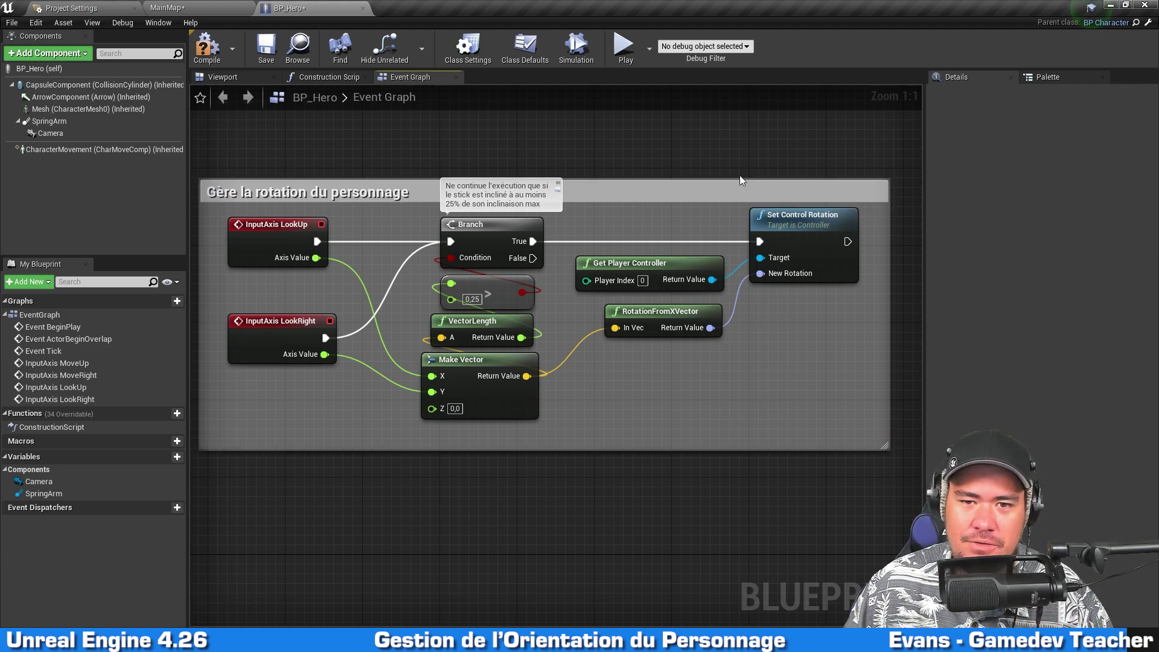
left_click_drag(738, 179, 737, 143)
right_click_drag(718, 202, 749, 190)
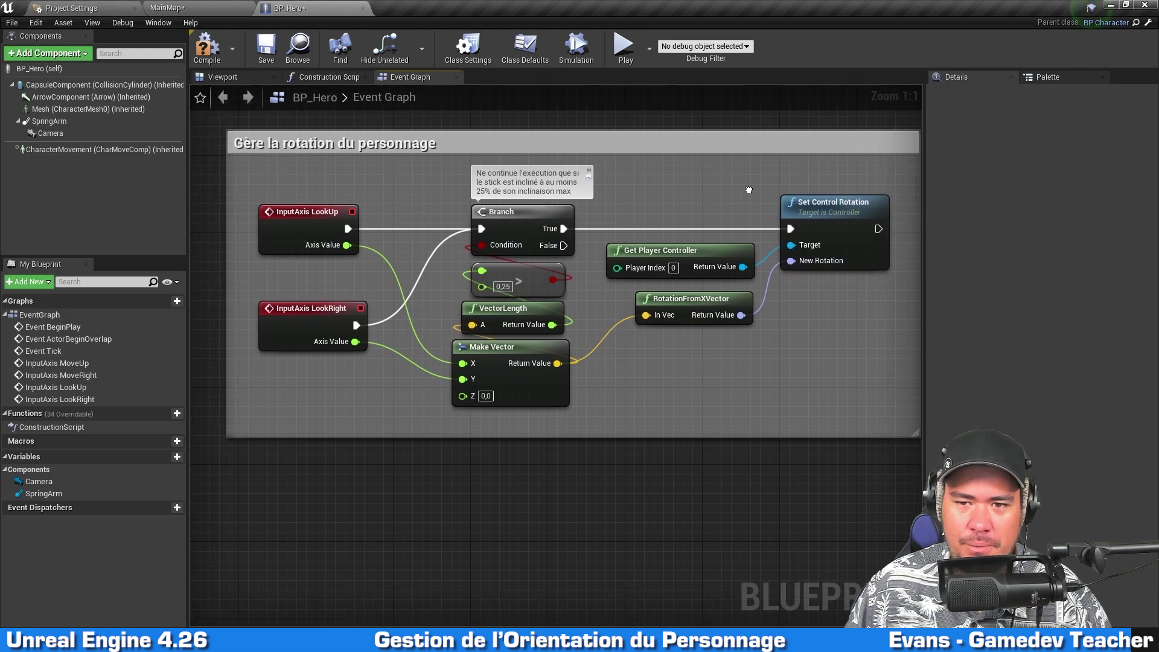
double_click(351, 155)
double_click(324, 149)
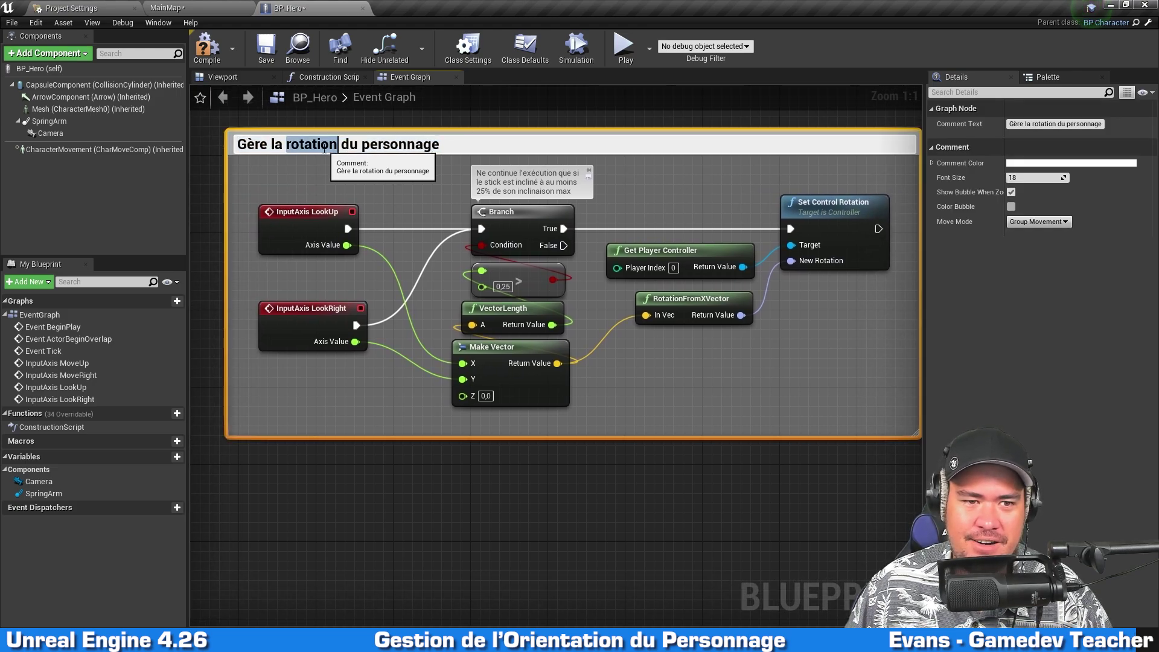
key("BackSpace")
key("BackSpace")
key("BackSpace")
type("'orientat")
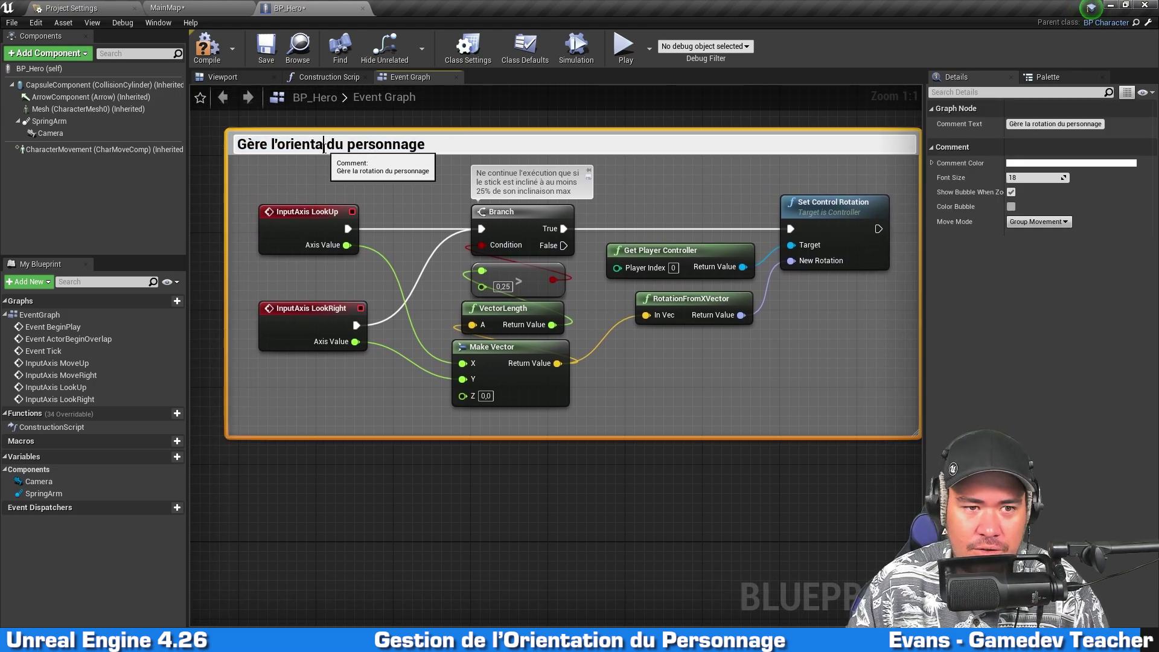
type("ion")
key("Return")
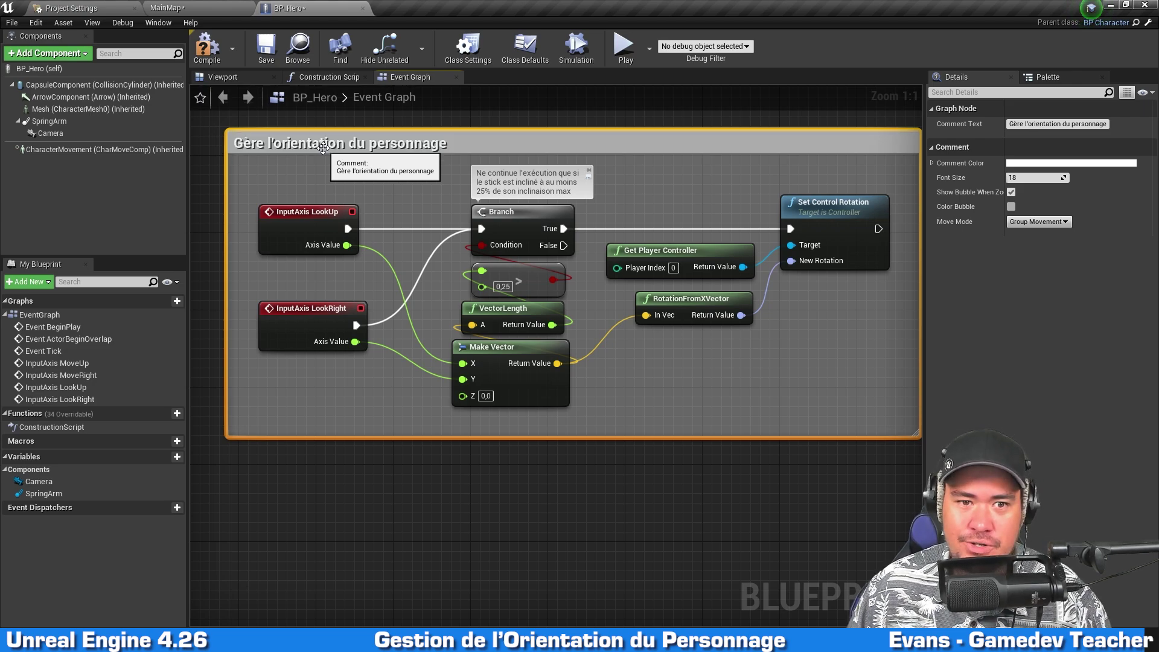
- Save the BP_Hero blueprint and the modified level and assets
left_click(575, 169)
right_click_drag(575, 169, 570, 180)
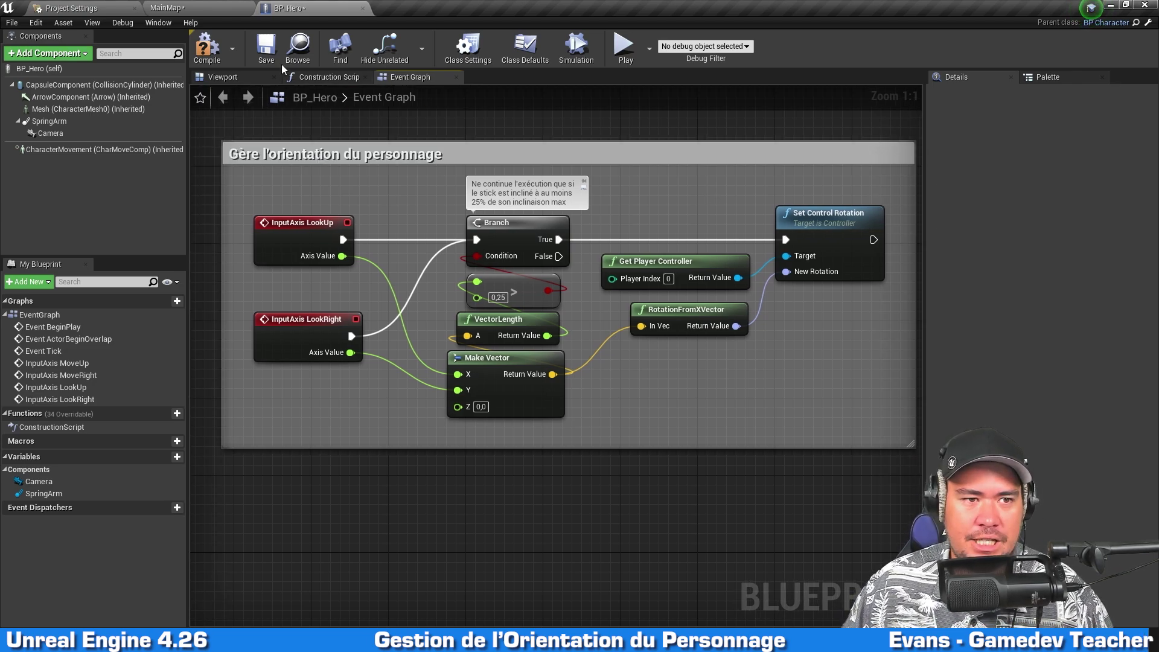
left_click(215, 47)
left_click(266, 47)
- Switch to the MainMap level and start a Play session
left_click(184, 6)
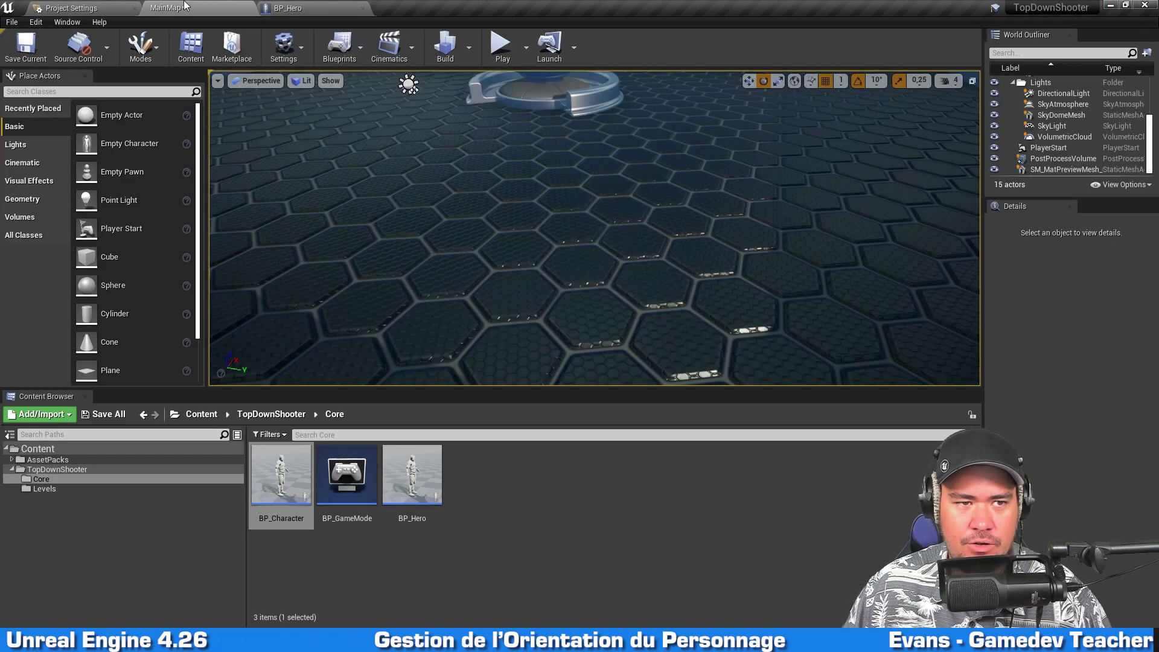
left_click(510, 52)
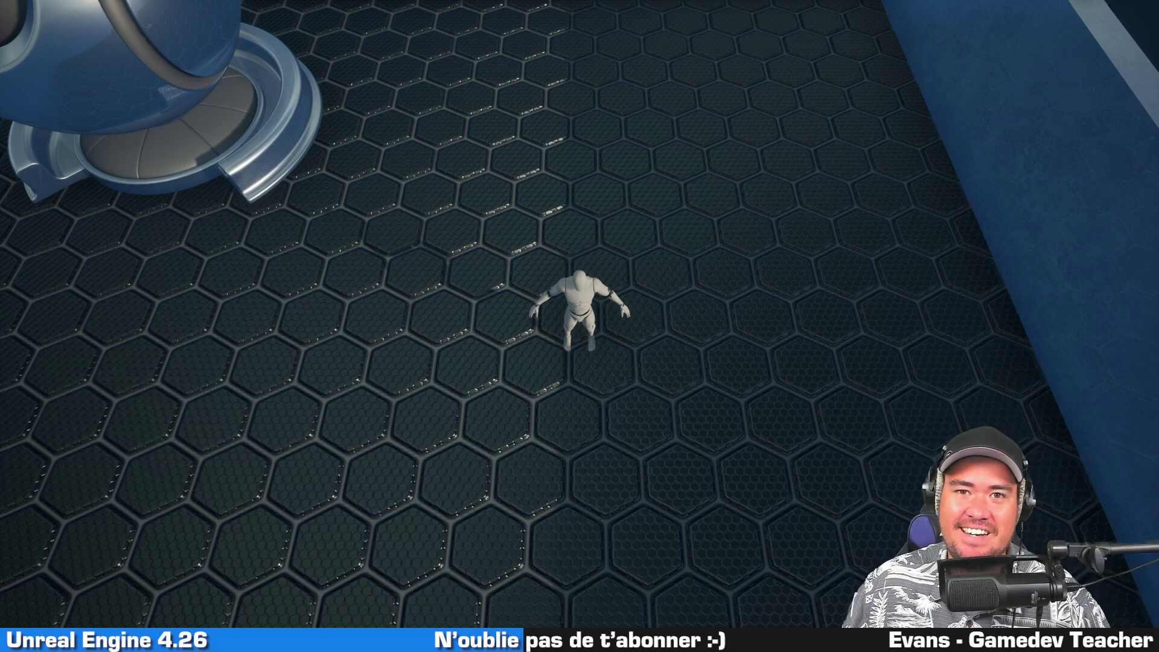
- Stop play, set the viewport to perspective, then relaunch with Alt+P and take in-game control
key("Escape")
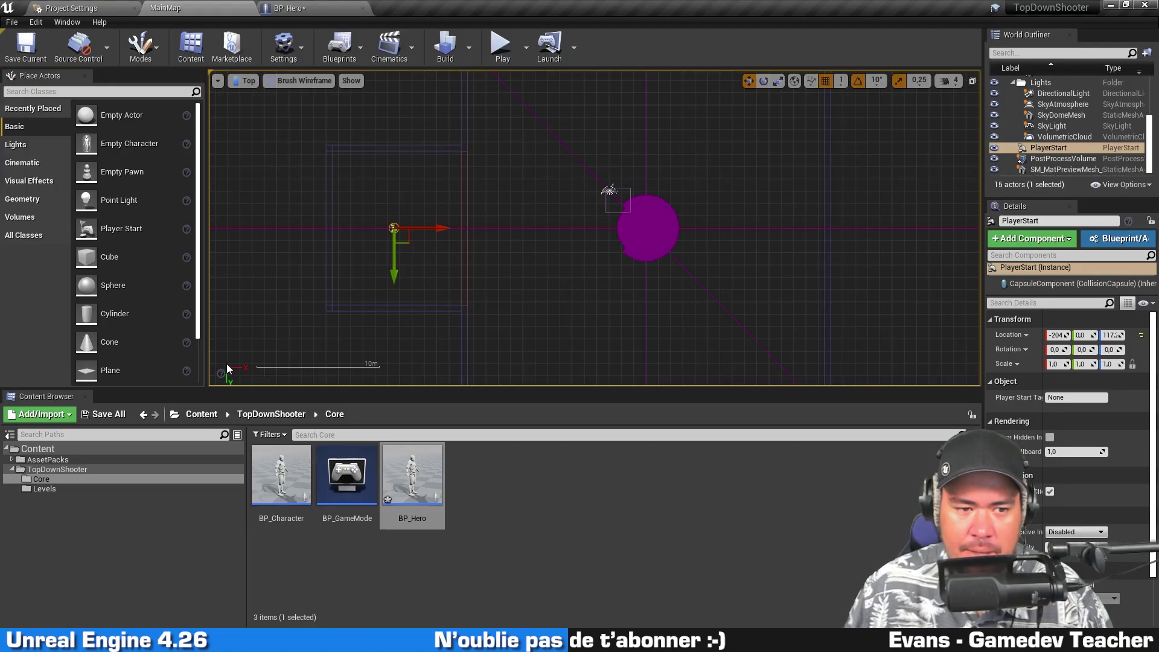
right_click_drag(409, 232, 400, 200)
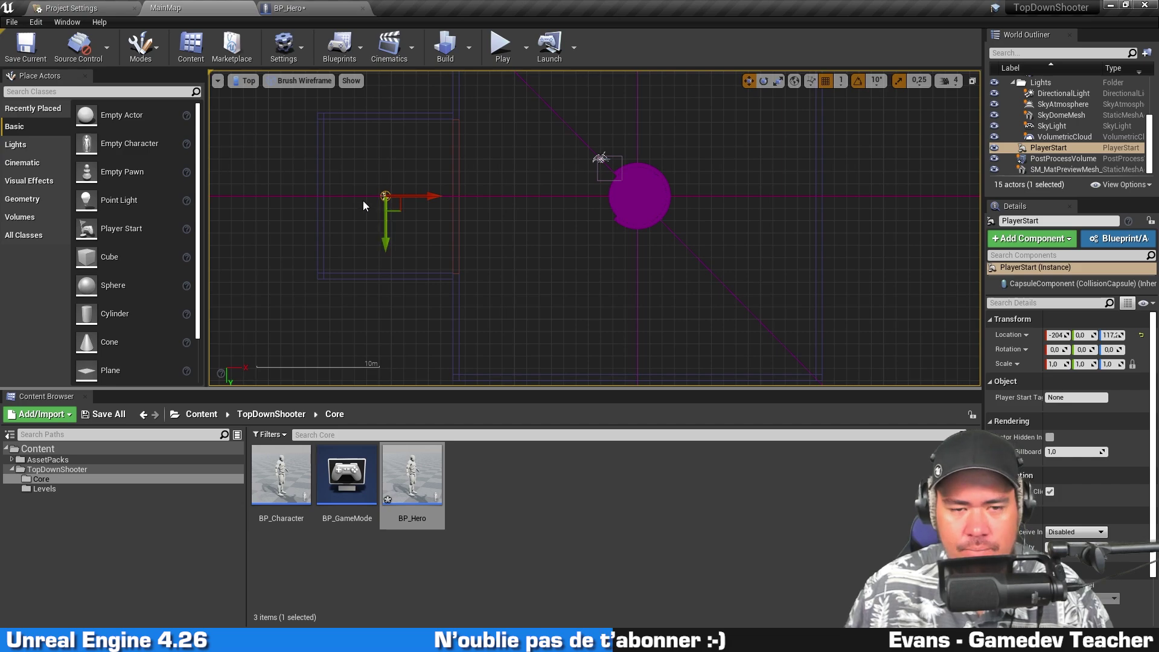
left_click(531, 209)
key("alt+g")
left_click(763, 501)
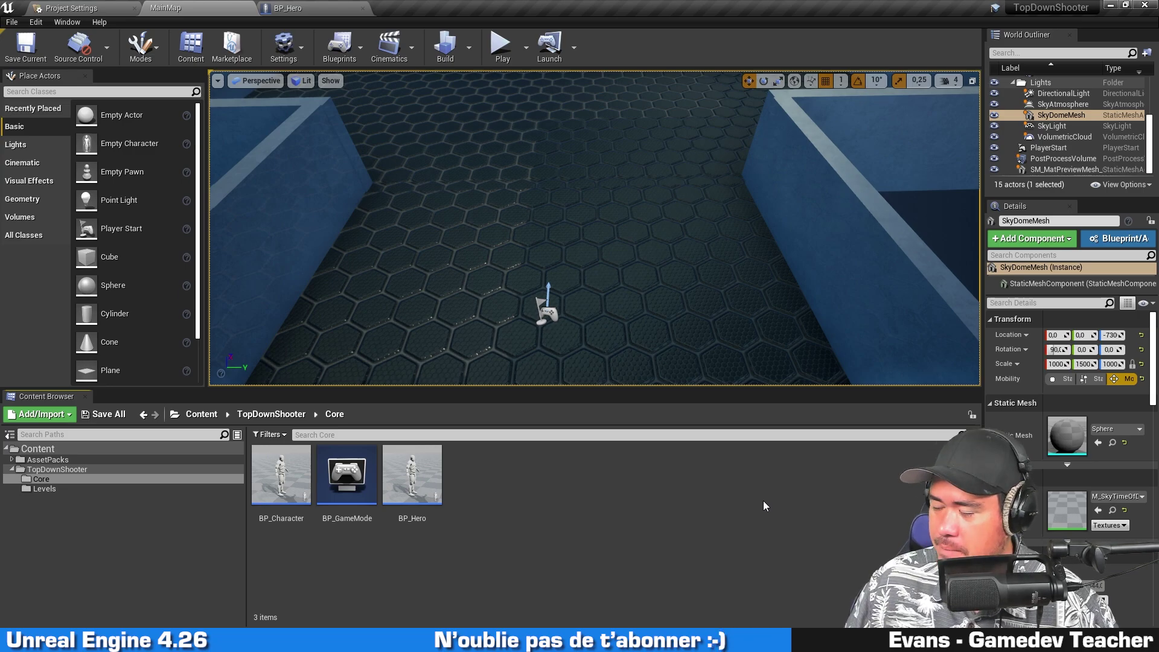
key("alt+p")
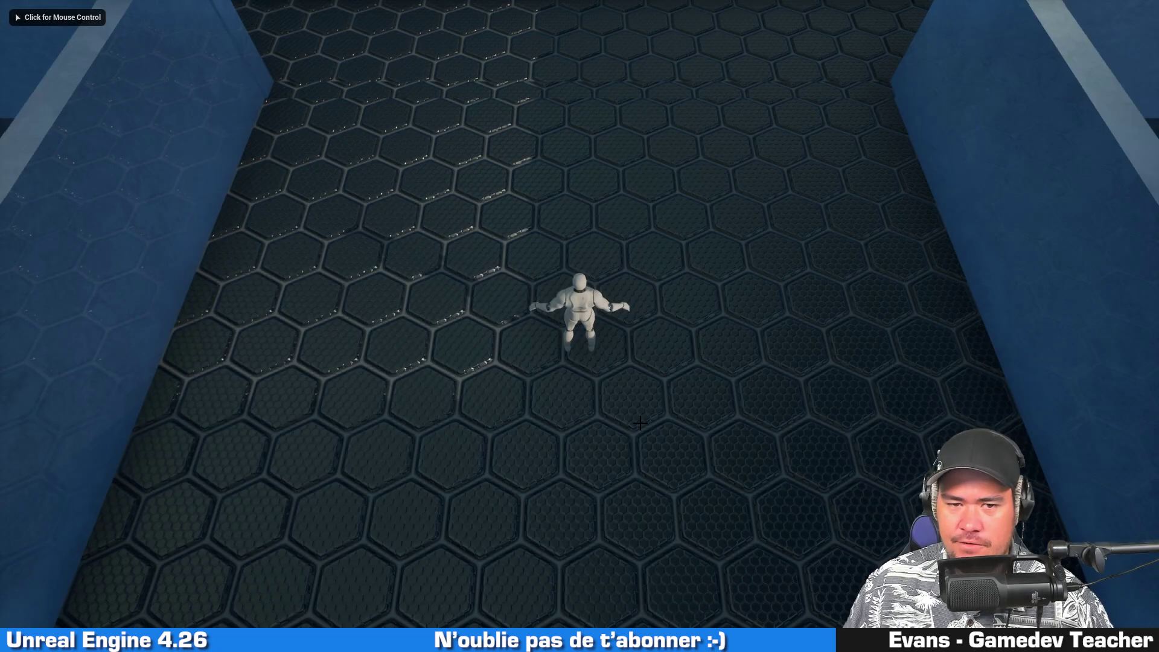
left_click(714, 241)
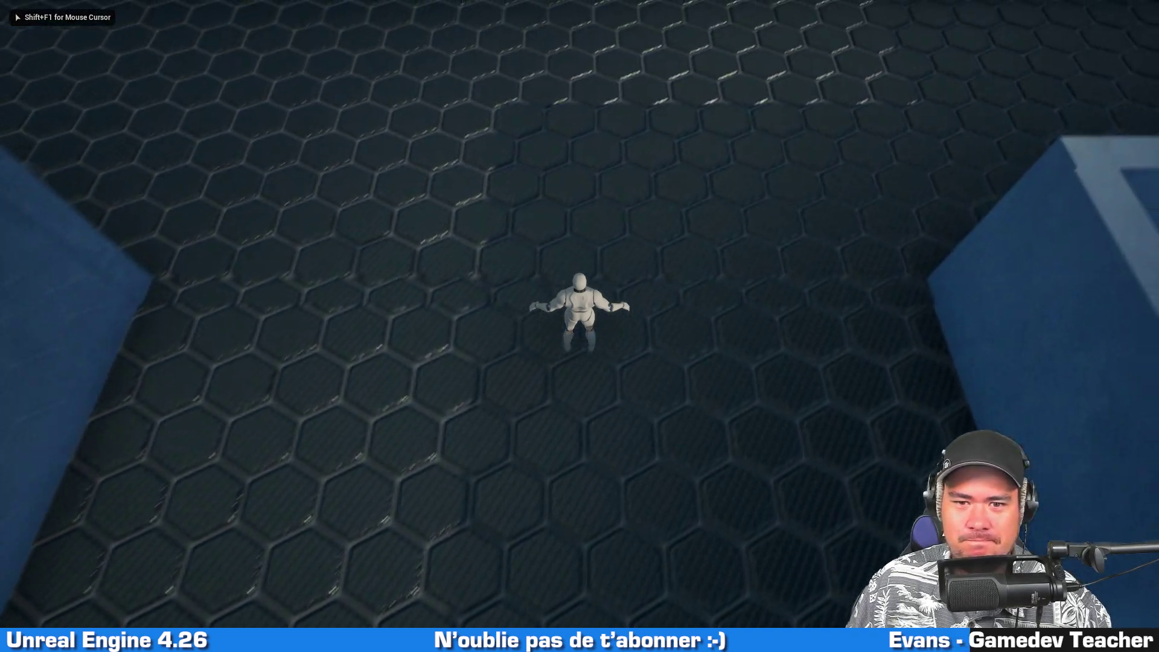